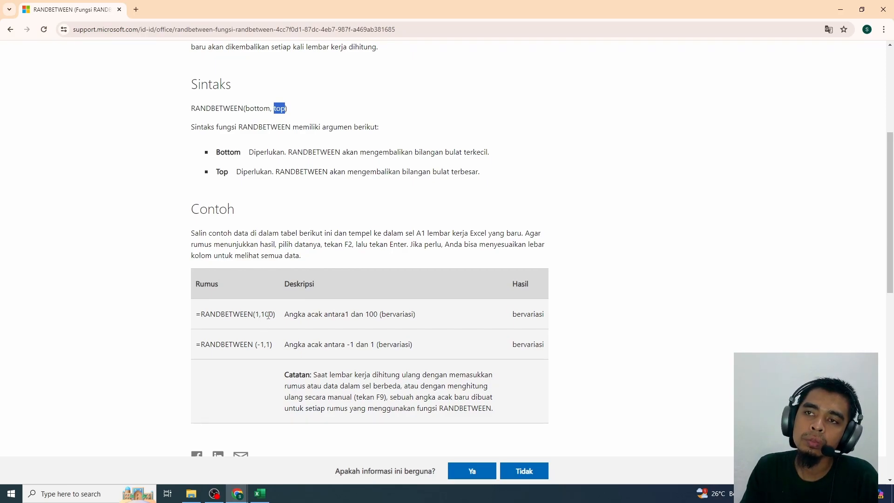
# Switch to the Excel workbook and look through the Master Desa, Master Provinsi, Master Kabupaten and Master Kecamatan sheets, returning to the Soal sheet
pyautogui.click(265, 312)
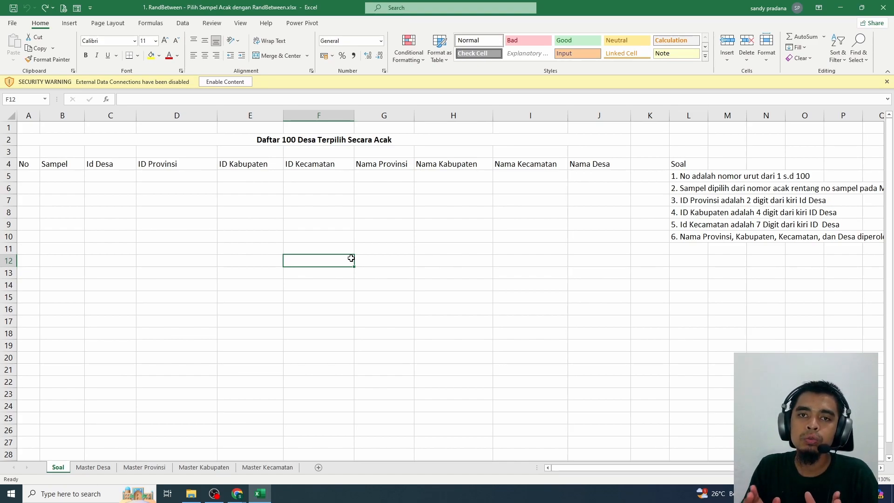
pyautogui.click(311, 270)
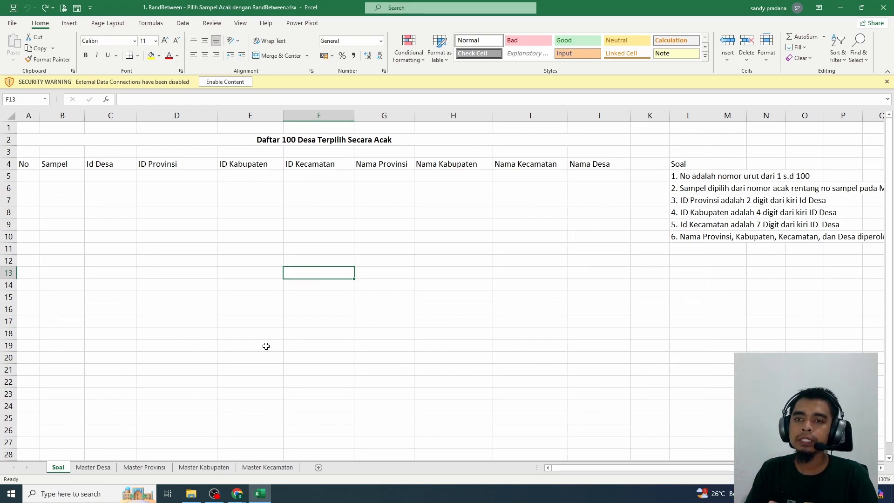
pyautogui.click(94, 468)
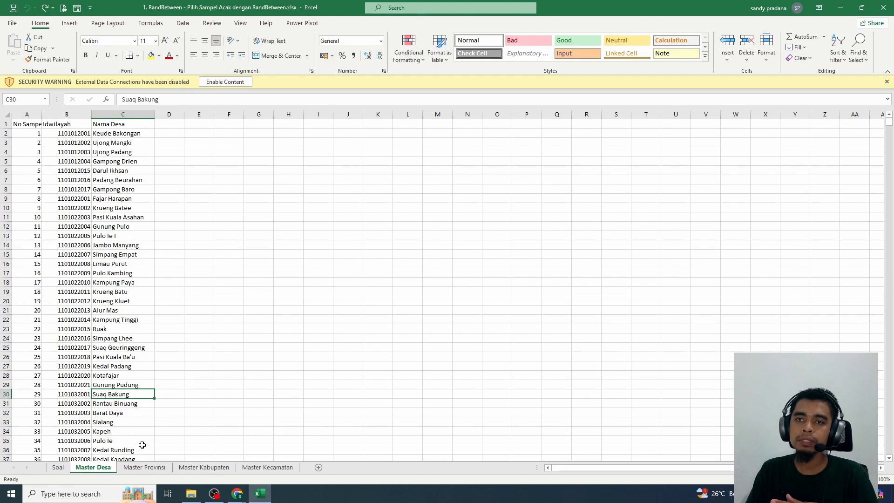
pyautogui.click(146, 468)
pyautogui.click(195, 468)
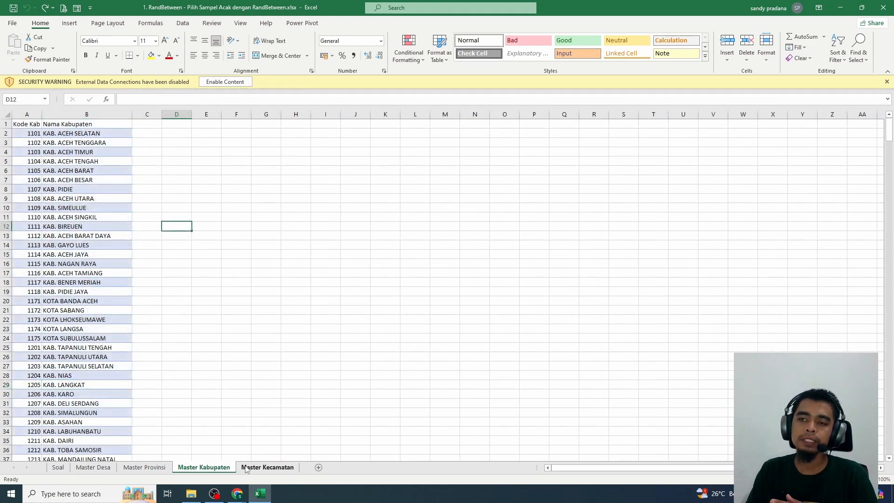
pyautogui.click(261, 467)
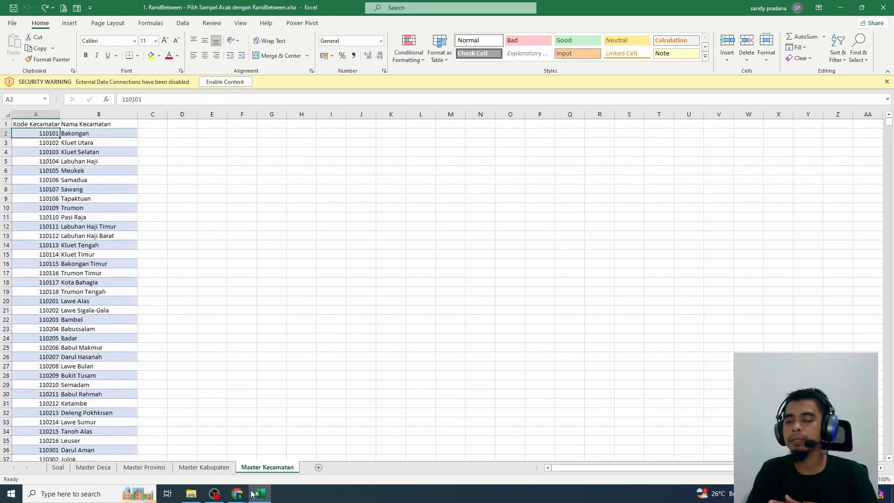
pyautogui.click(58, 467)
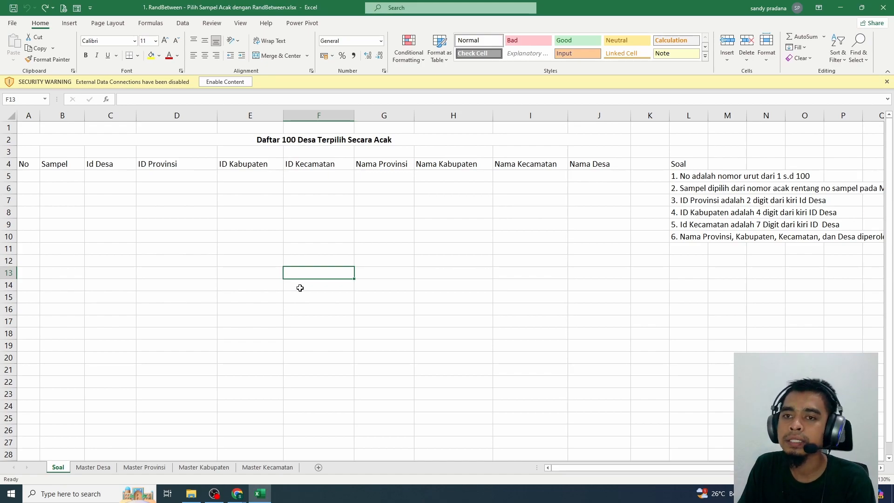
# Check the last record of the Master Desa sheet and its sample number, and return to the Soal sheet
pyautogui.click(93, 467)
pyautogui.click(116, 134)
pyautogui.hotkey('ctrl', 'Down')
pyautogui.press('Left')
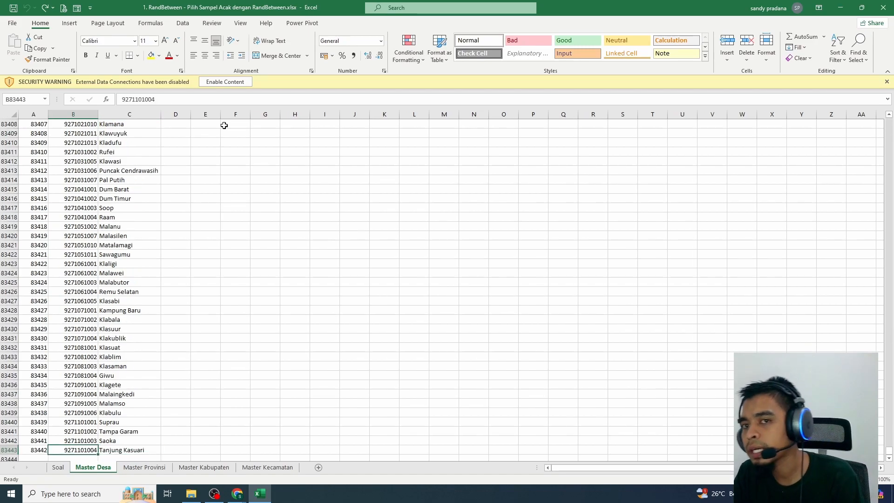
pyautogui.press('Left')
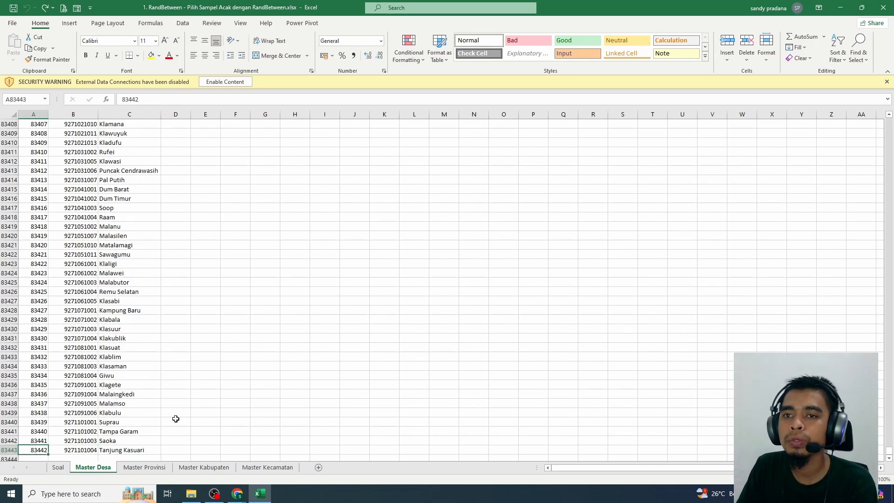
pyautogui.click(57, 468)
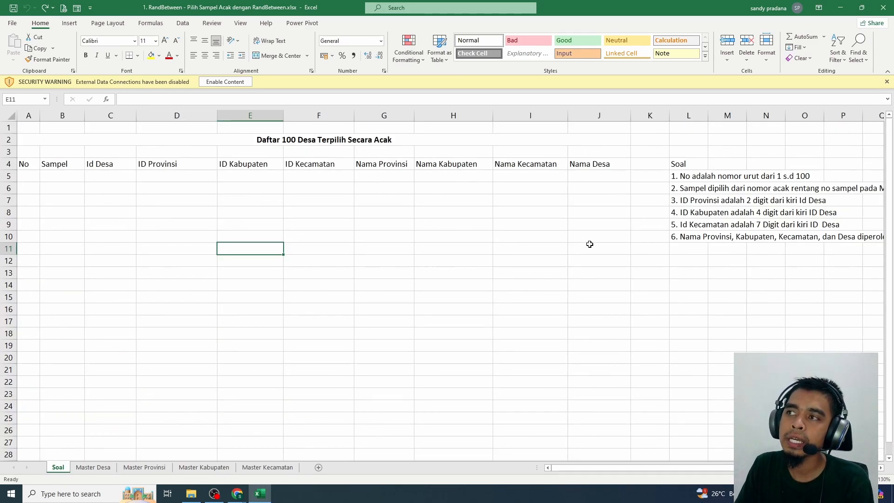
# Read the Soal task list, comparing the first instruction on numbering with the title of the village table
pyautogui.moveTo(690, 163); pyautogui.dragTo(702, 237)
pyautogui.click(722, 321)
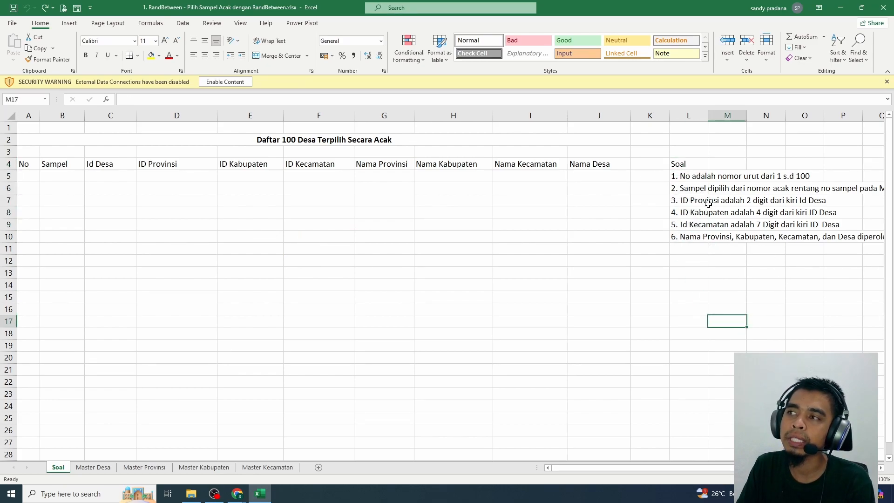
pyautogui.click(690, 176)
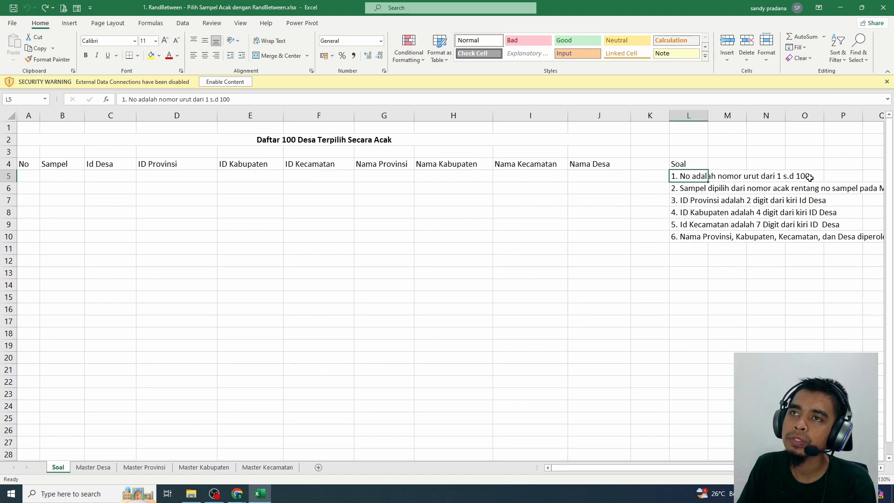
pyautogui.click(292, 139)
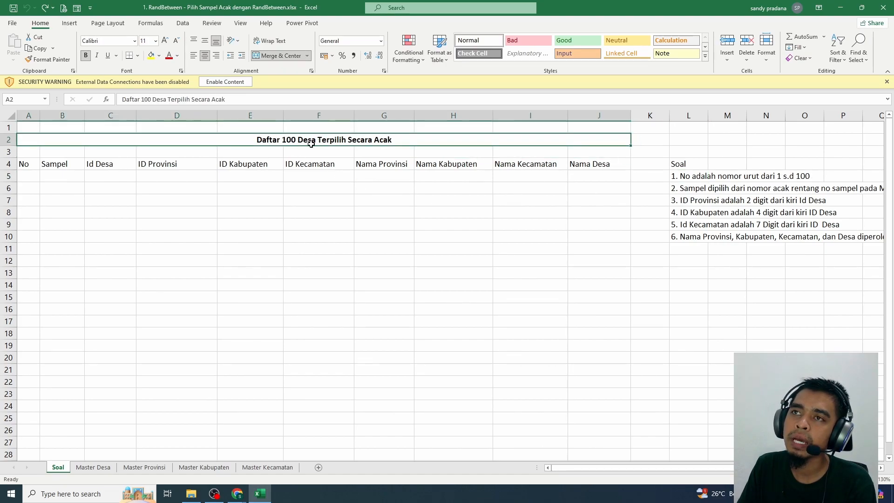
pyautogui.click(804, 177)
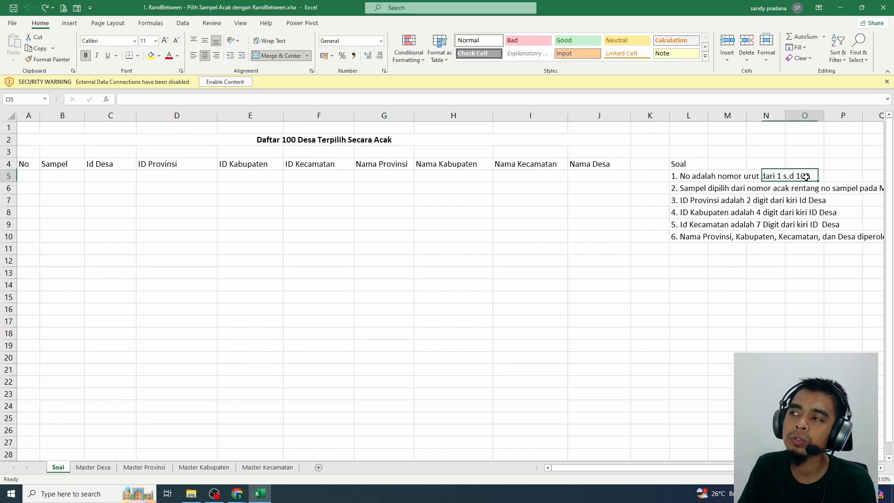
# Try numbering the No column by entering 1 and 2 from A5 and extending the series to row 28, and clear it
pyautogui.click(23, 179)
pyautogui.write('1')
pyautogui.press('Return')
pyautogui.write('2')
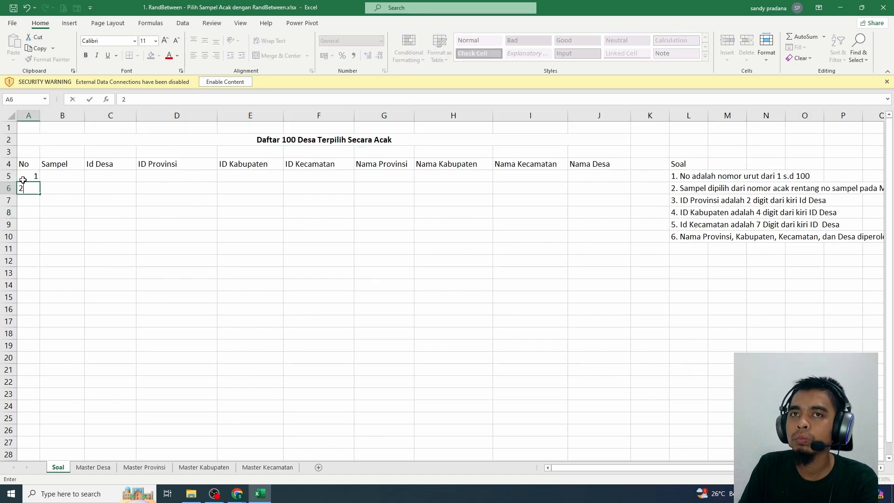
pyautogui.press('Return')
pyautogui.click(27, 176)
pyautogui.moveTo(27, 176); pyautogui.dragTo(54, 393)
pyautogui.scroll(5, 51, 379)
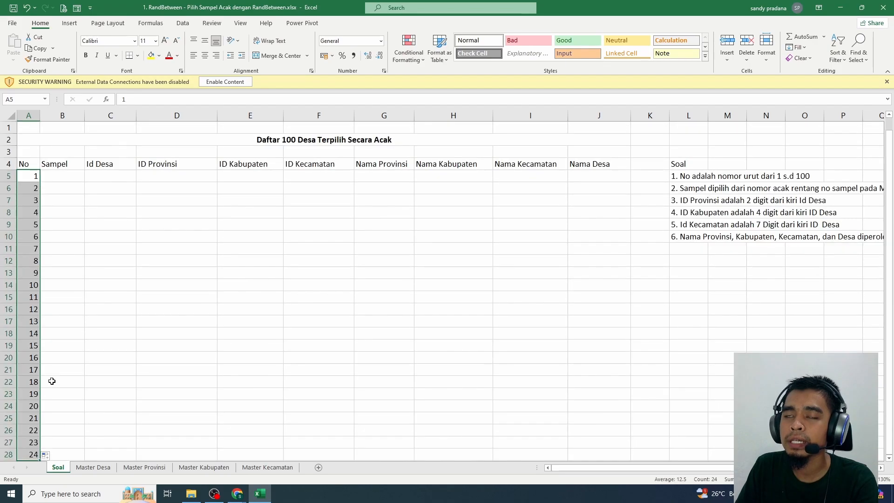
pyautogui.press('Delete')
# Number the No column by entering the formula =SEQUENCE(100) in cell A5
pyautogui.click(28, 178)
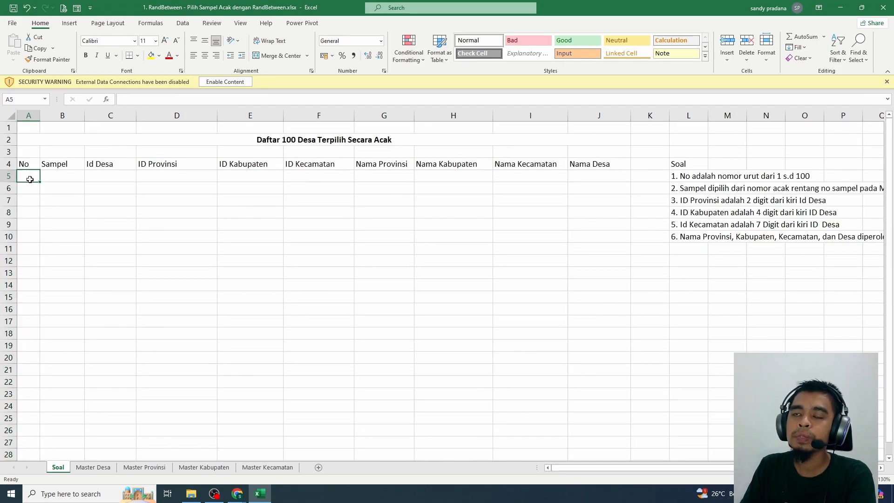
pyautogui.write('=')
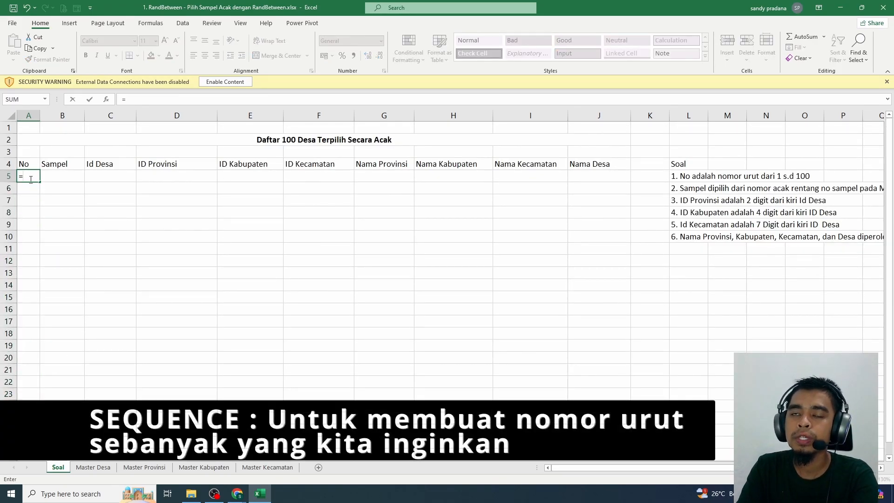
pyautogui.write('SE')
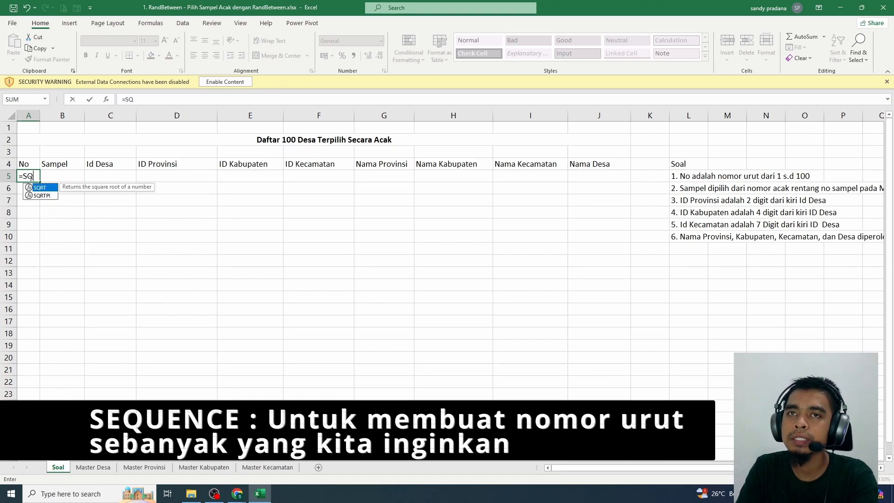
pyautogui.write('QUE')
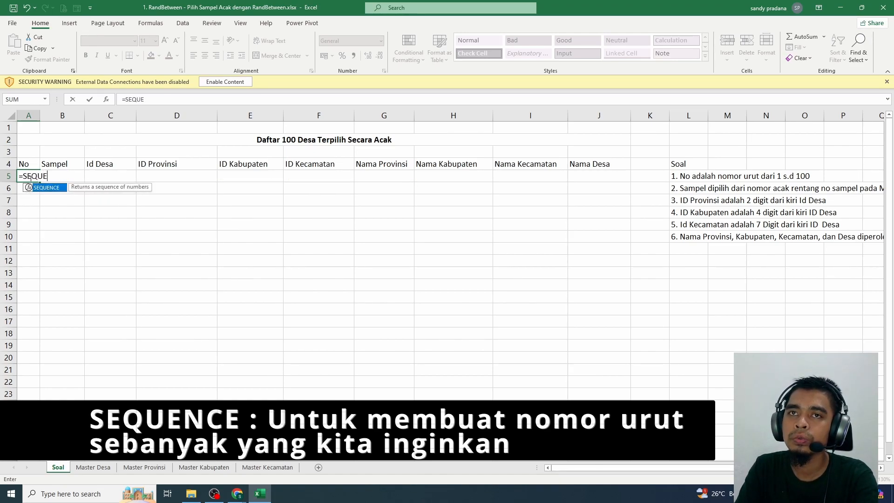
pyautogui.write('NCE(10')
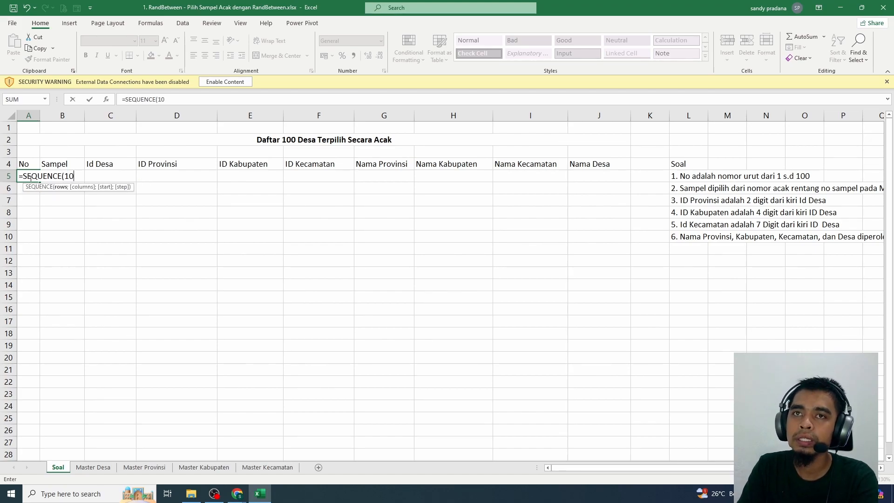
pyautogui.write('0')
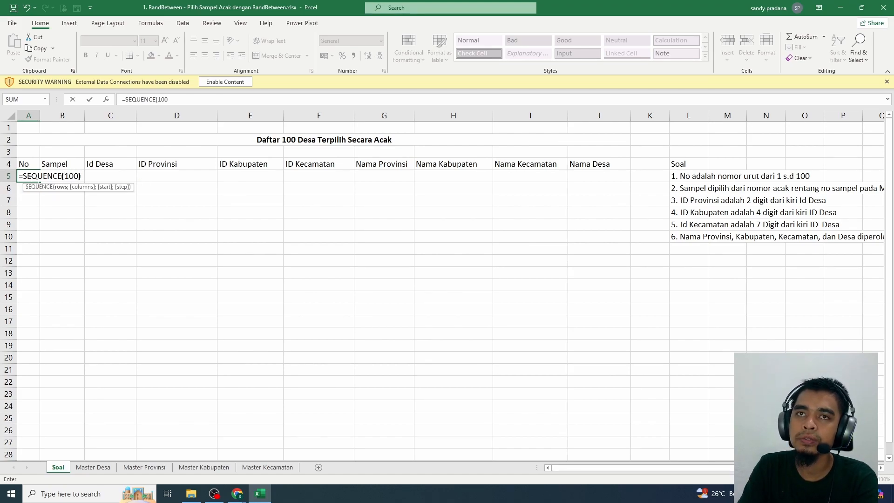
pyautogui.write(')')
pyautogui.press('Return')
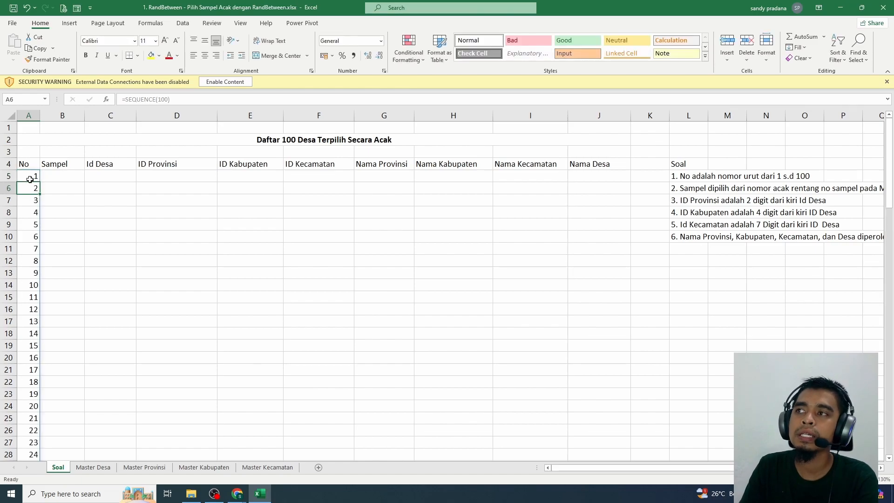
# Check the full extent of the numbering in the No column and go to cell B5 under Sampel
pyautogui.click(31, 177)
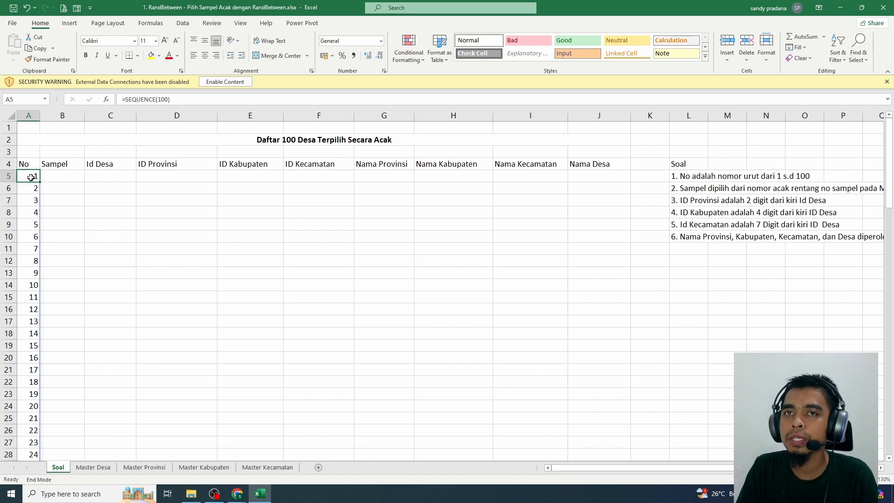
pyautogui.hotkey('ctrl', 'Down')
pyautogui.hotkey('ctrl', 'Up')
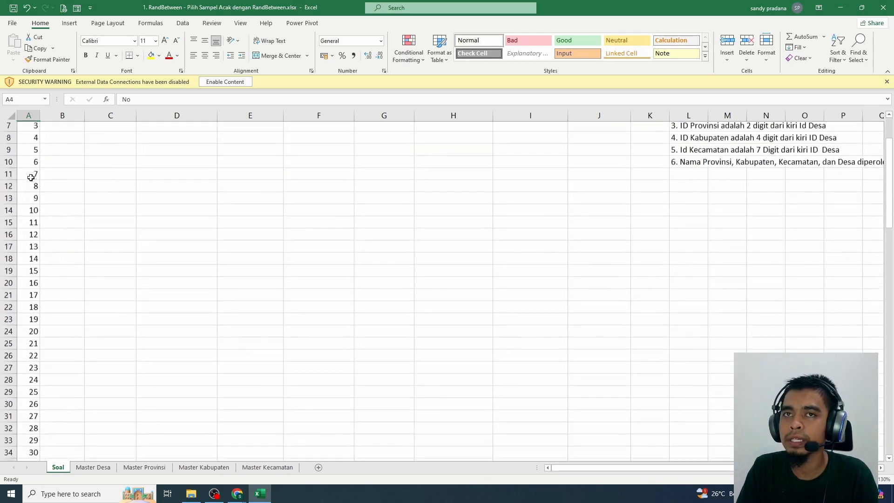
pyautogui.press('Right')
pyautogui.press('Right')
pyautogui.press('Left')
pyautogui.press('Down')
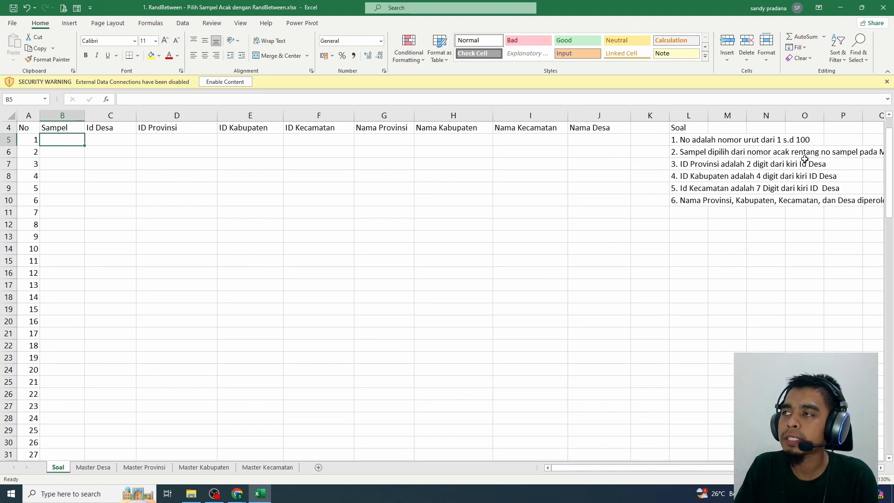
# Read the full text of the second Soal instruction on how the samples are chosen
pyautogui.click(836, 154)
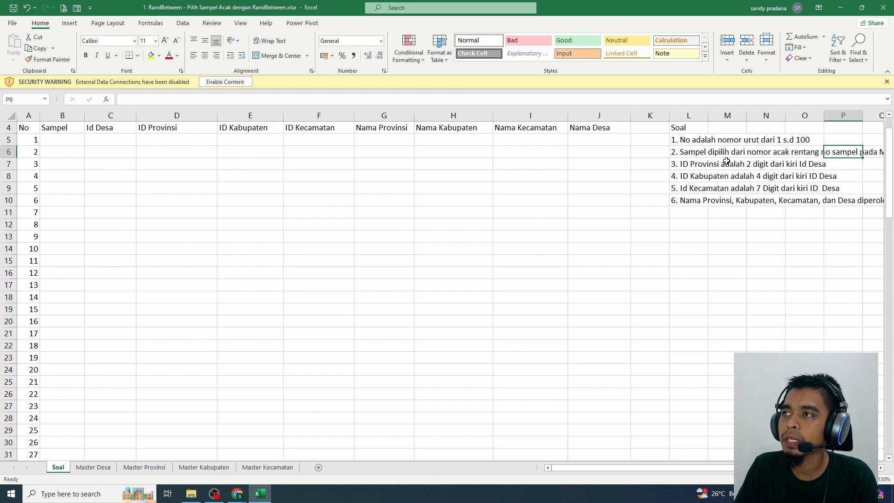
pyautogui.click(692, 155)
pyautogui.moveTo(681, 468); pyautogui.dragTo(705, 467)
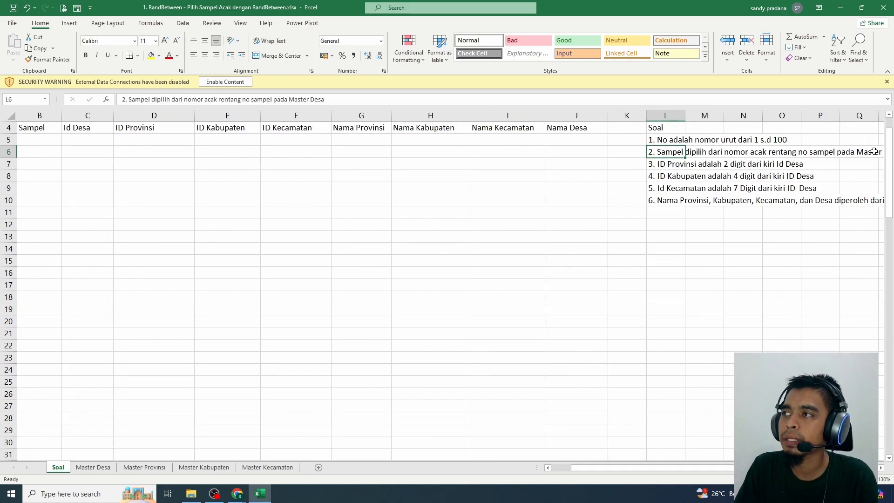
pyautogui.moveTo(325, 99); pyautogui.dragTo(184, 99)
pyautogui.click(154, 200)
pyautogui.moveTo(588, 468); pyautogui.dragTo(566, 467)
# Widen the No Sampel and Idwilayah columns at the start of the Master Desa sheet and check the column headers
pyautogui.click(94, 469)
pyautogui.scroll(9, 107, 305)
pyautogui.moveTo(889, 451); pyautogui.dragTo(890, 122)
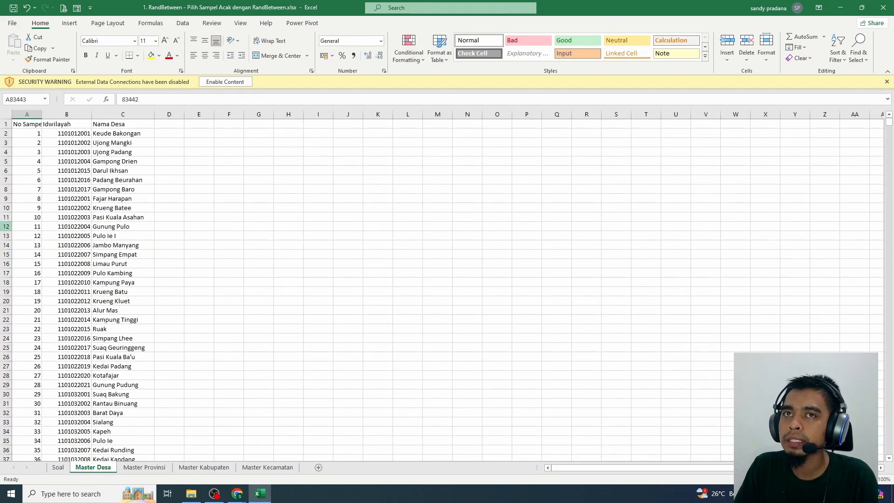
pyautogui.click(34, 122)
pyautogui.moveTo(42, 113); pyautogui.dragTo(42, 113)
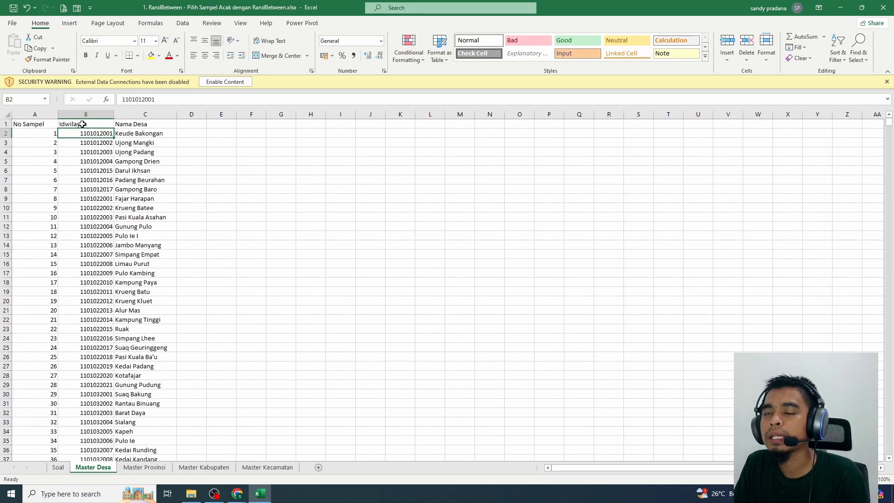
pyautogui.click(83, 125)
pyautogui.click(125, 124)
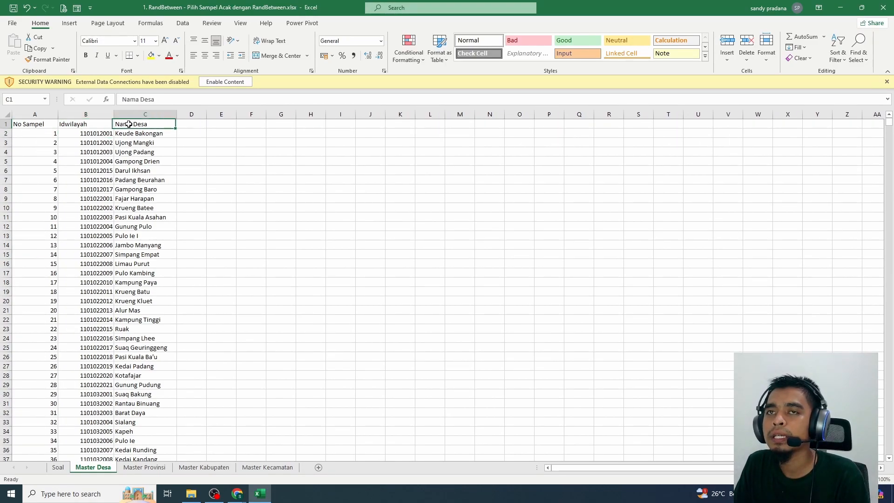
# Start a RANDBETWEEN formula in cell B5 of the Soal sheet with Master Desa cell A2 as the bottom argument
pyautogui.click(57, 467)
pyautogui.click(66, 141)
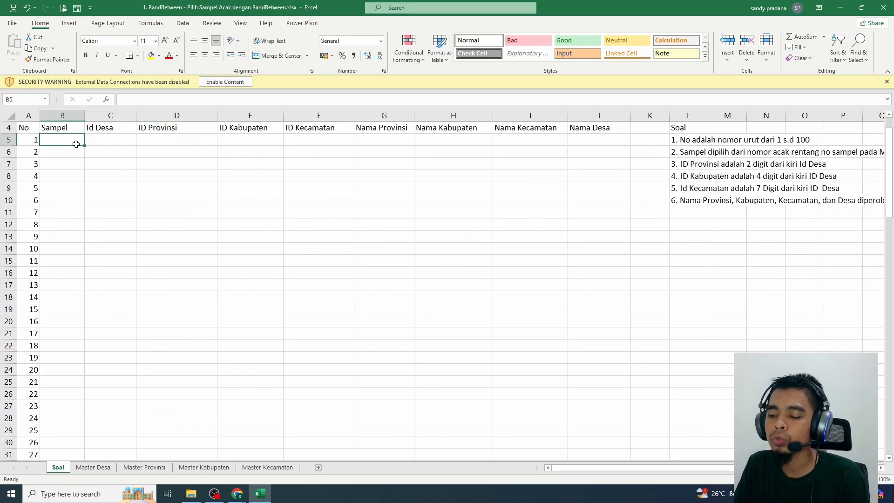
pyautogui.write('=')
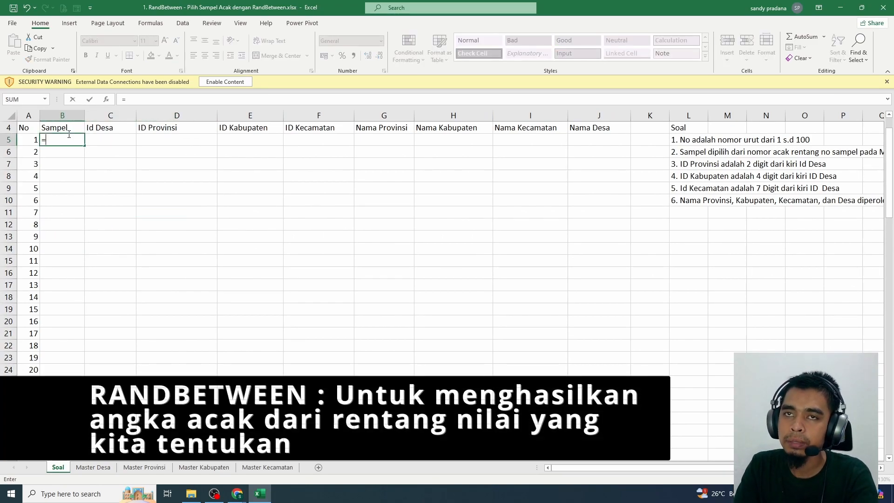
pyautogui.write('RA')
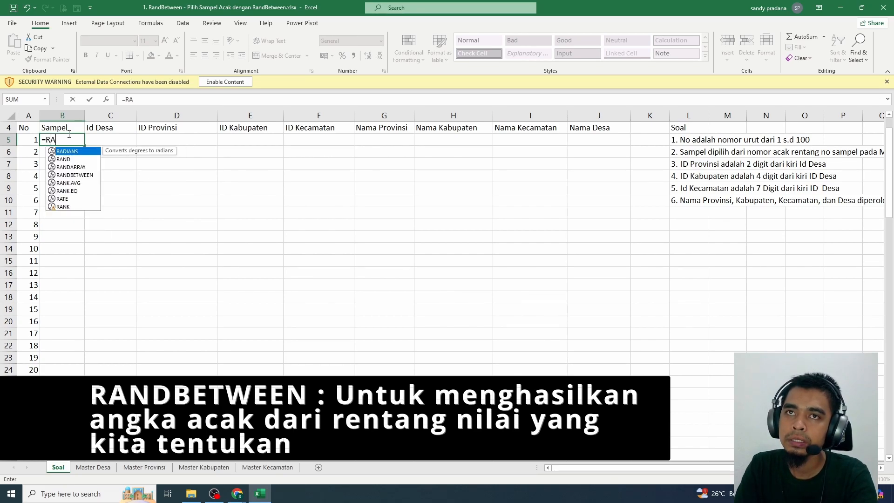
pyautogui.write('NDBETWEEN')
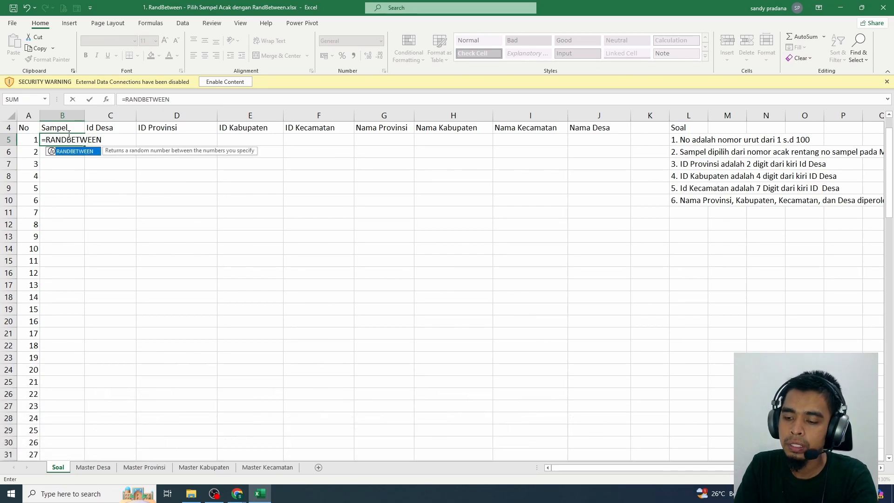
pyautogui.write('(')
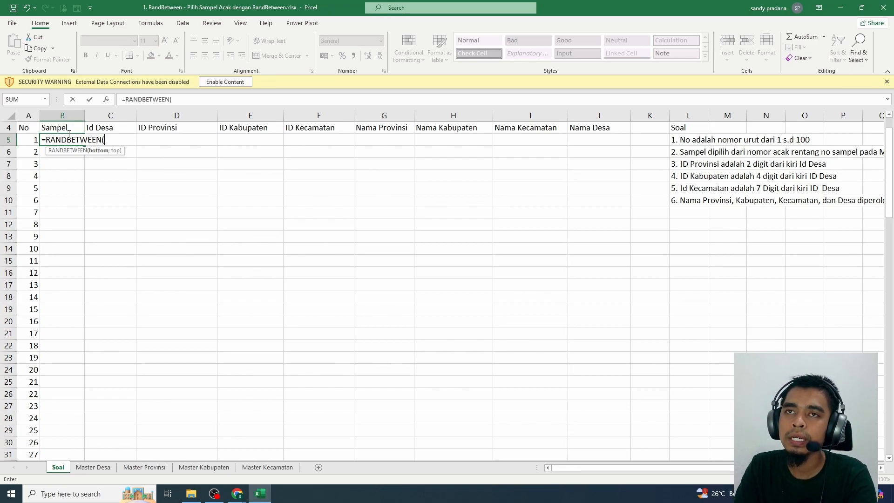
pyautogui.click(93, 467)
pyautogui.click(42, 132)
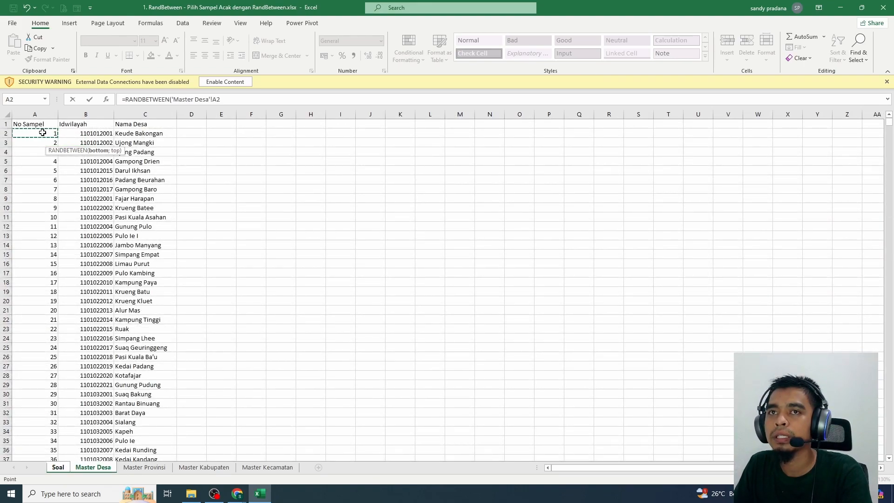
pyautogui.write(';')
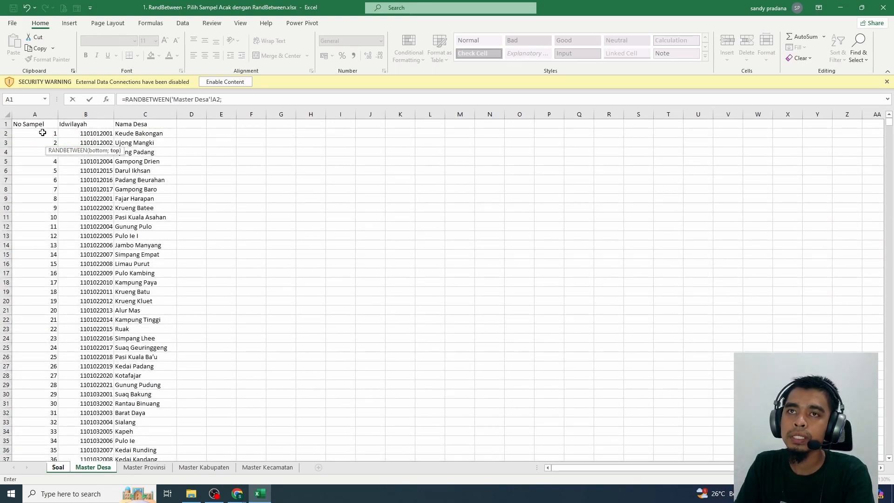
# Use the last No Sampel cell, A83443 in Master Desa, as the top argument and complete the RANDBETWEEN formula
pyautogui.click(42, 133)
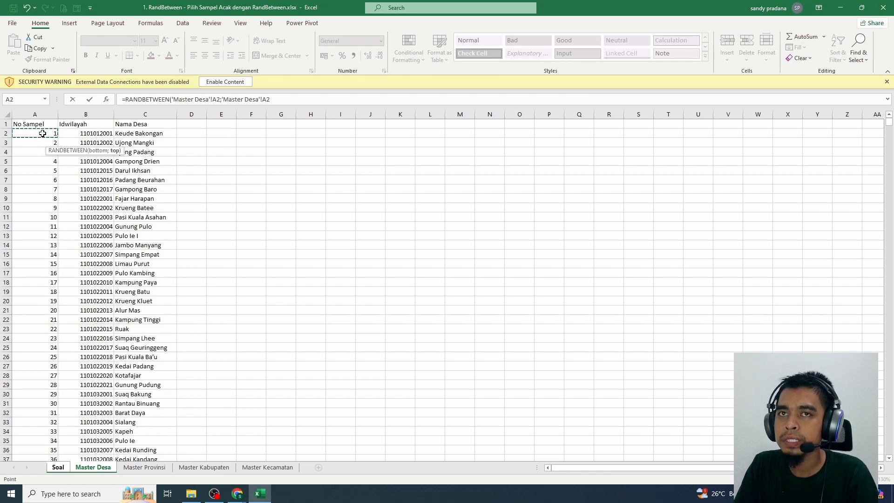
pyautogui.press('End')
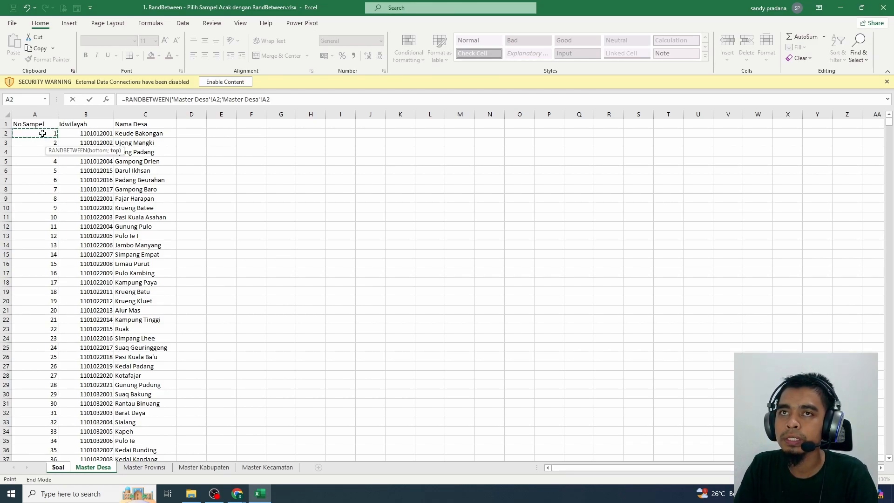
pyautogui.press('End')
pyautogui.press('Down')
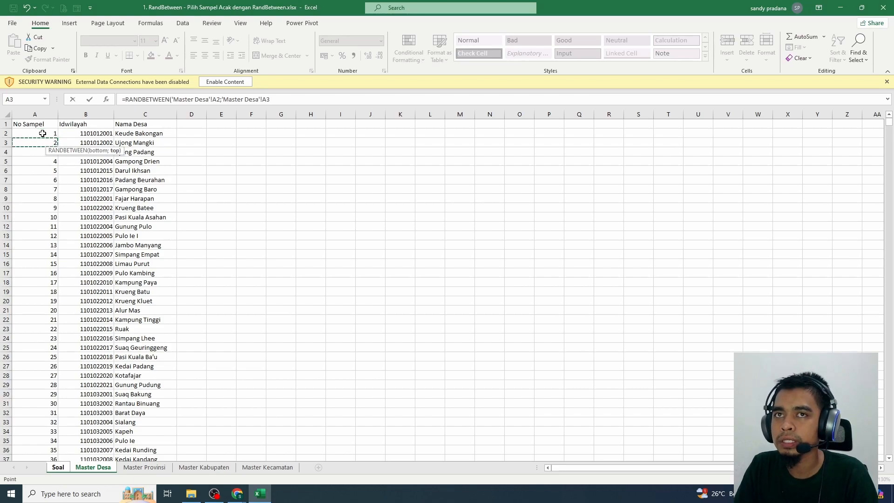
pyautogui.hotkey('ctrl', 'Down')
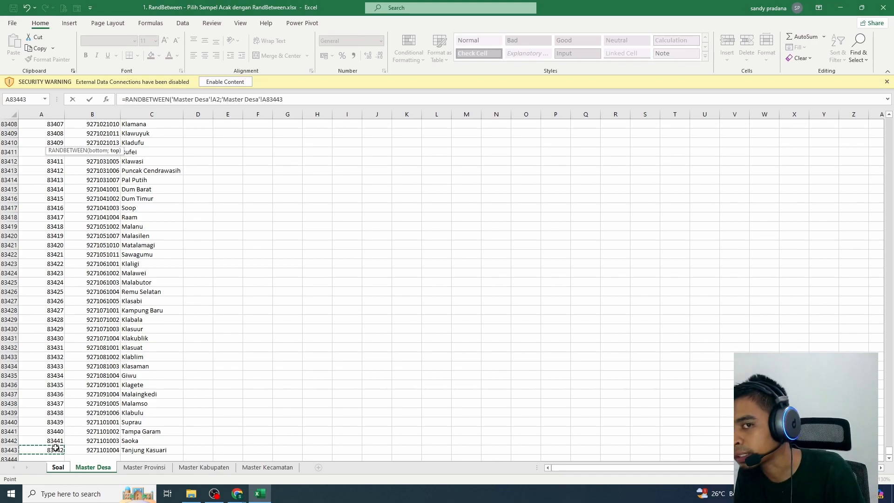
pyautogui.write(')')
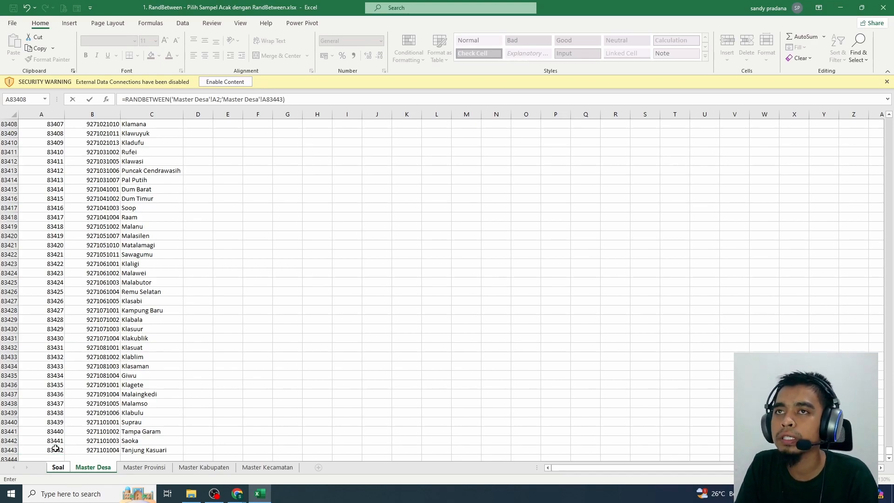
pyautogui.press('Return')
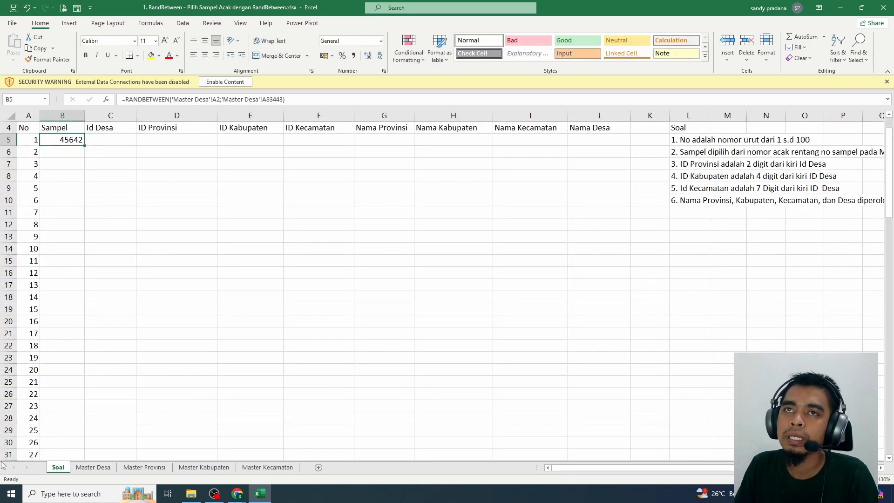
# Try to fill the B5 formula down the Sampel column and undo the fill
pyautogui.doubleClick(84, 146)
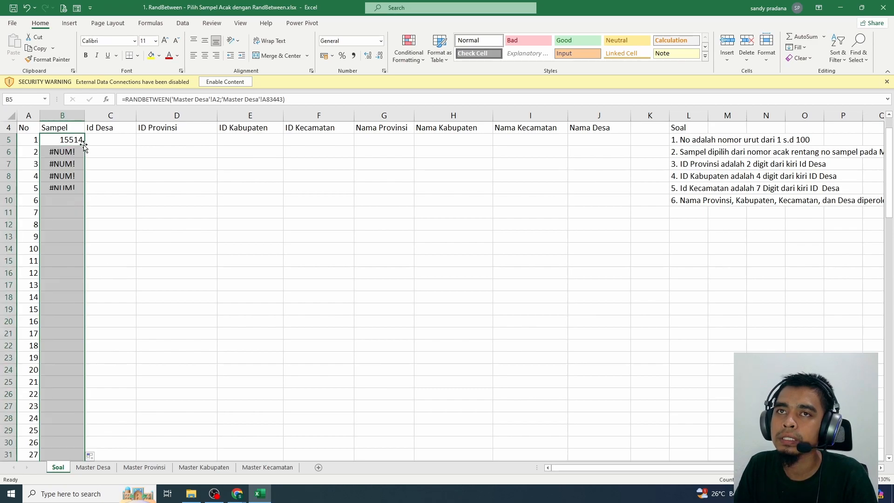
pyautogui.hotkey('ctrl', 'z')
# Make both Master Desa references in the B5 formula absolute, as $A$2 and $A$83443
pyautogui.click(172, 99)
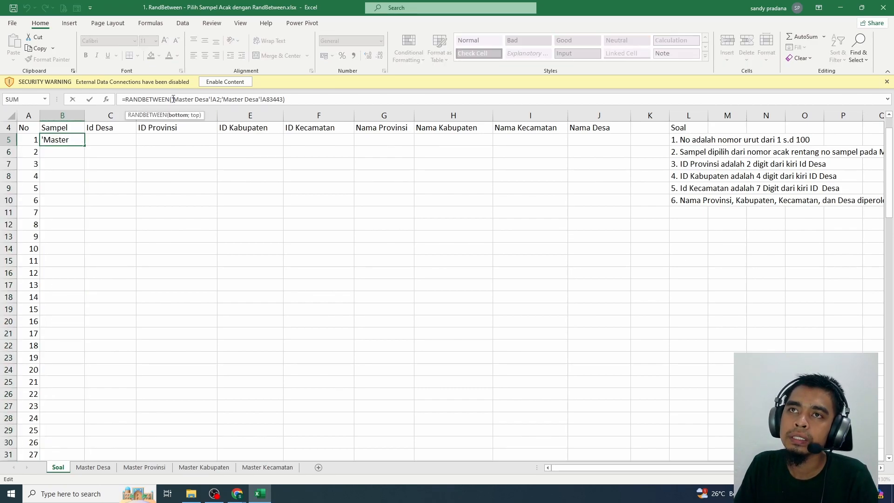
pyautogui.moveTo(171, 99); pyautogui.dragTo(221, 99)
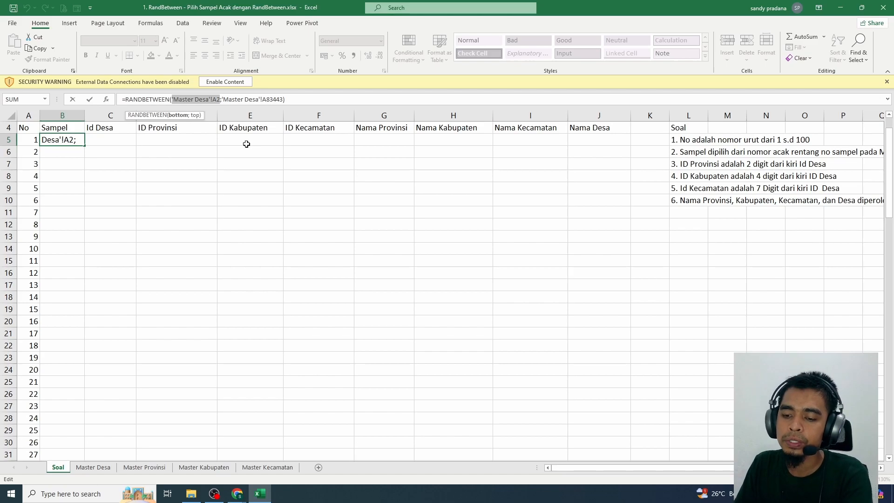
pyautogui.press('F4')
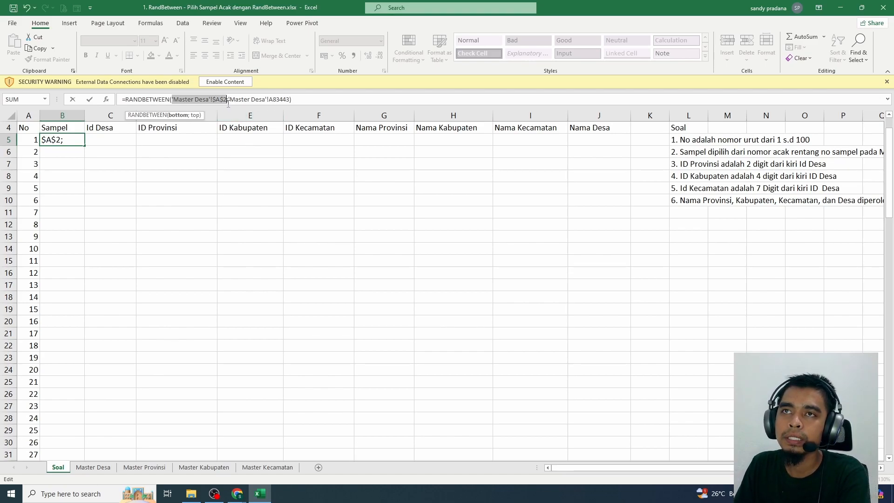
pyautogui.click(230, 100)
pyautogui.hotkey('shift', 'Right')
pyautogui.hotkey('shift', 'Right')
pyautogui.hotkey('shift', 'Right')
pyautogui.hotkey('shift', 'Right')
pyautogui.hotkey('shift', 'Right')
pyautogui.hotkey('shift', 'Right')
pyautogui.hotkey('shift', 'Right')
pyautogui.hotkey('shift', 'Right')
pyautogui.hotkey('shift', 'Right')
pyautogui.hotkey('shift', 'Right')
pyautogui.hotkey('shift', 'Right')
pyautogui.hotkey('shift', 'Right')
pyautogui.hotkey('shift', 'Right')
pyautogui.hotkey('shift', 'Right')
pyautogui.hotkey('shift', 'Right')
pyautogui.hotkey('shift', 'Right')
pyautogui.hotkey('shift', 'Right')
pyautogui.hotkey('shift', 'Right')
pyautogui.hotkey('shift', 'Right')
pyautogui.hotkey('shift', 'Right')
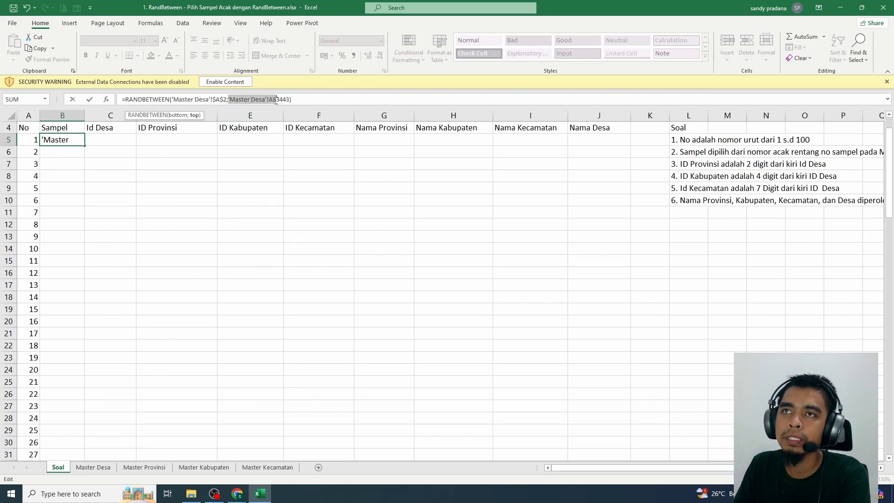
pyautogui.press('F4')
pyautogui.moveTo(226, 100); pyautogui.dragTo(173, 100)
pyautogui.press('Return')
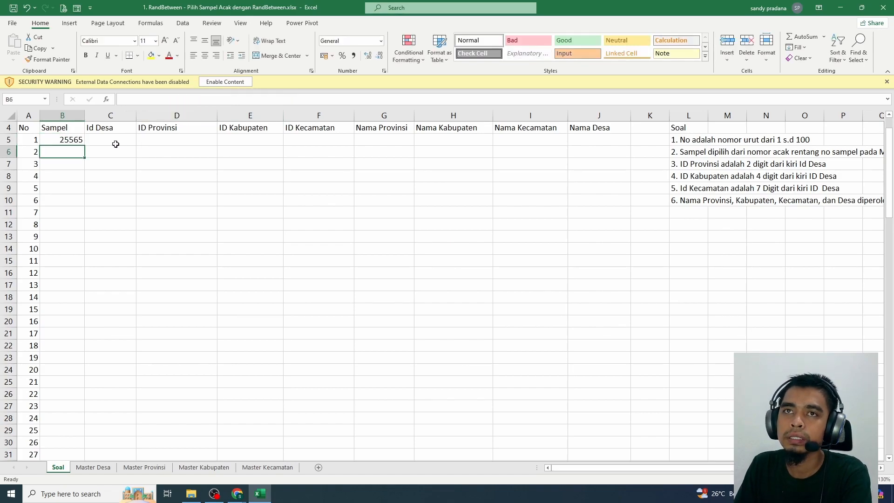
# Fill the RANDBETWEEN formula from B5 down the Sampel column to row 104 and check its end
pyautogui.click(80, 137)
pyautogui.doubleClick(86, 145)
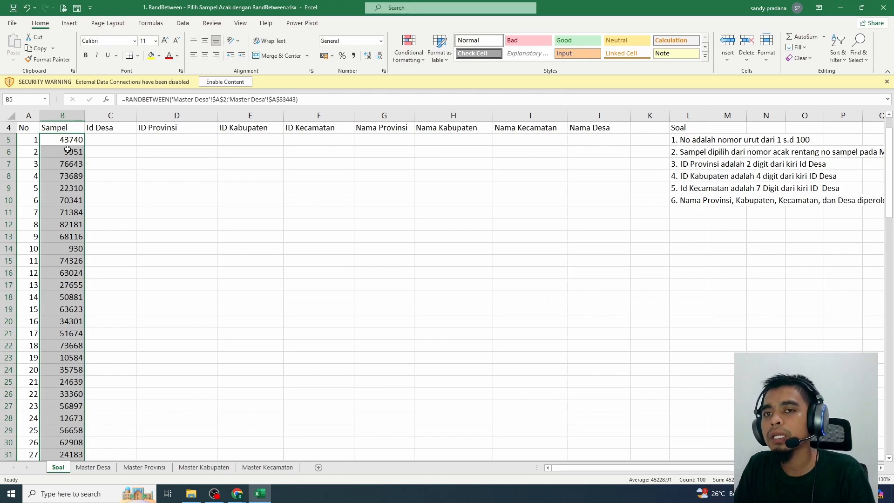
pyautogui.scroll(-20, 70, 209)
pyautogui.scroll(-8, 74, 323)
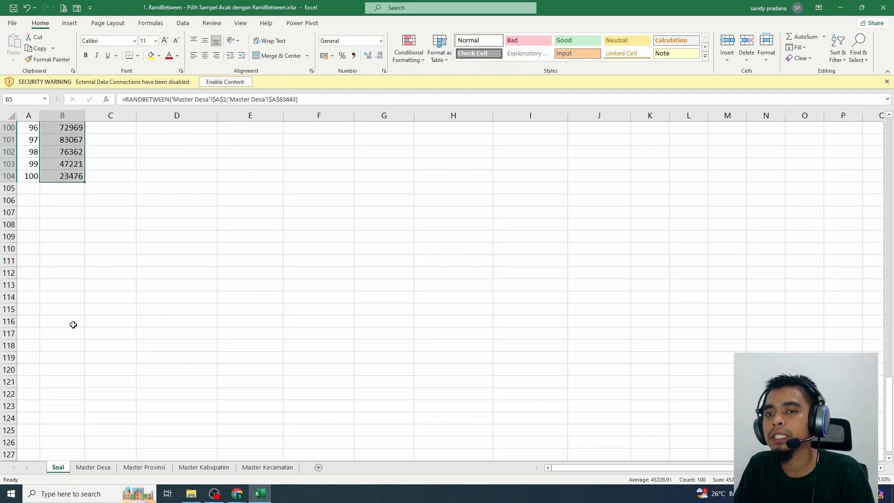
# Switch to the browser, read the recalculation note in Microsoft's RANDBETWEEN article, and return to the Excel workbook
pyautogui.hotkey('alt', 'Tab')
pyautogui.scroll(5, 335, 325)
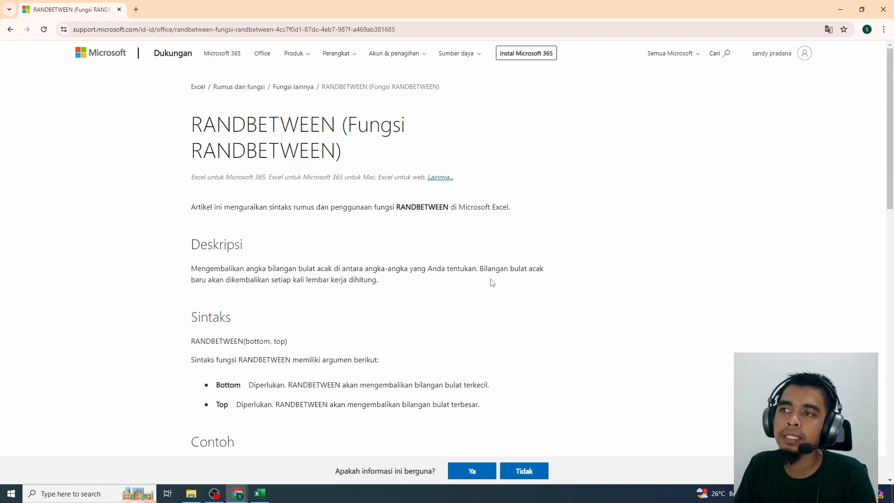
pyautogui.moveTo(480, 269); pyautogui.dragTo(382, 281)
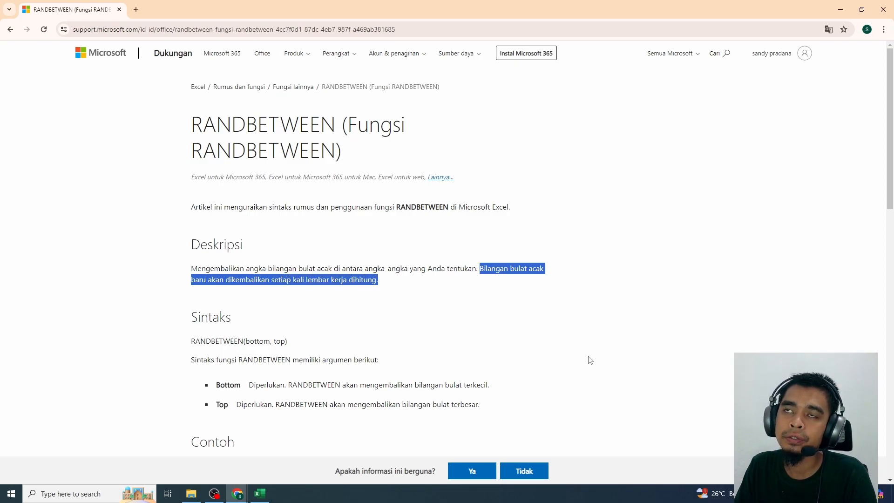
pyautogui.click(883, 9)
pyautogui.click(259, 493)
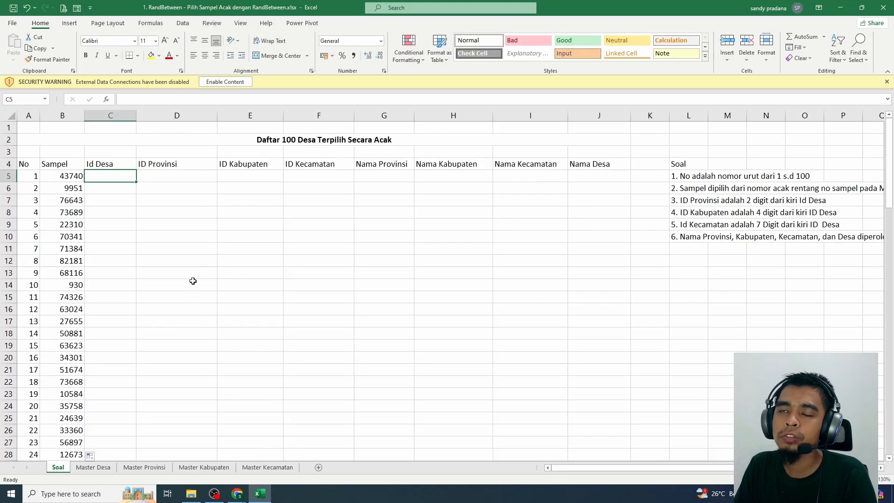
# Enter the test formula =D in cell D5 to trigger a recalculation of the samples, and clear the cell again
pyautogui.click(155, 177)
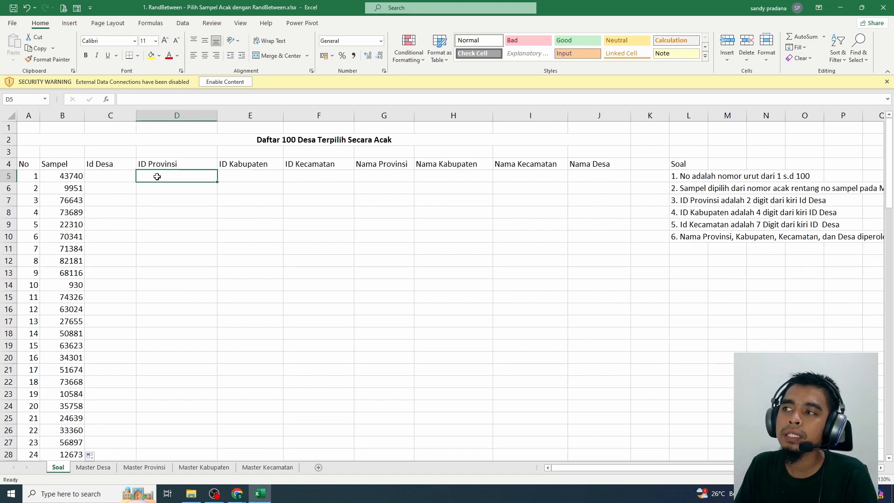
pyautogui.write('=')
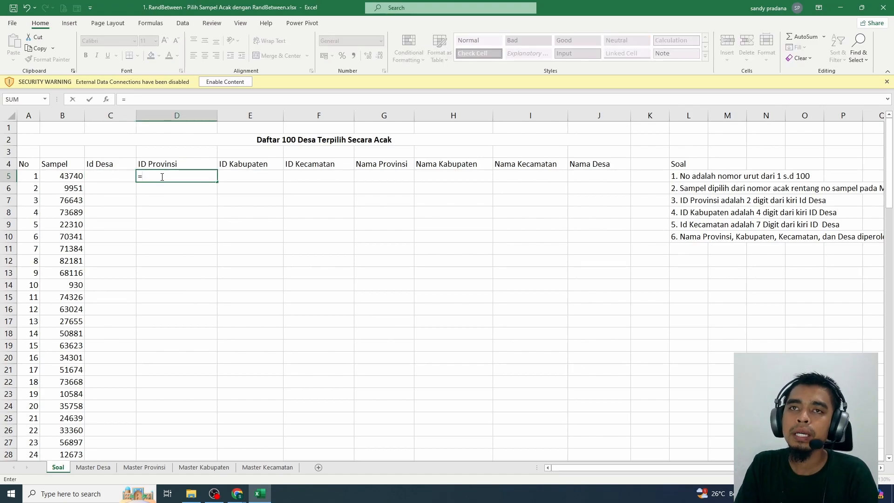
pyautogui.write('D')
pyautogui.hotkey('ctrl', 'Return')
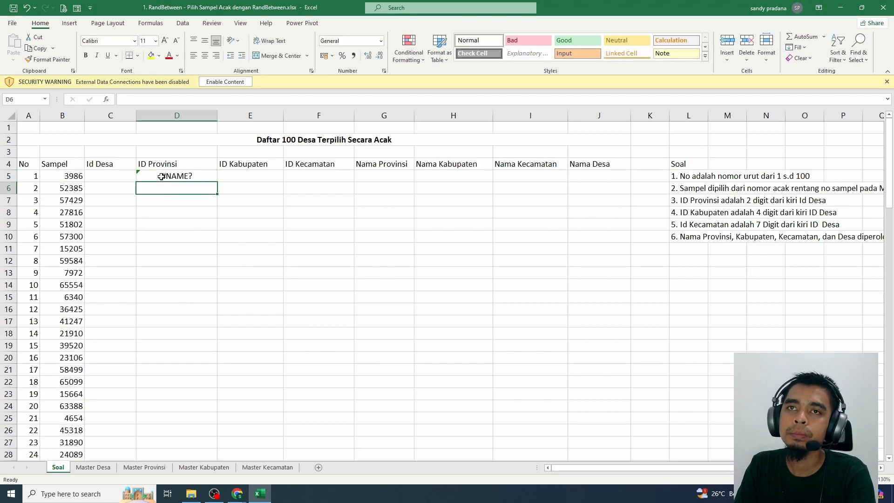
pyautogui.write('=')
pyautogui.press('Escape')
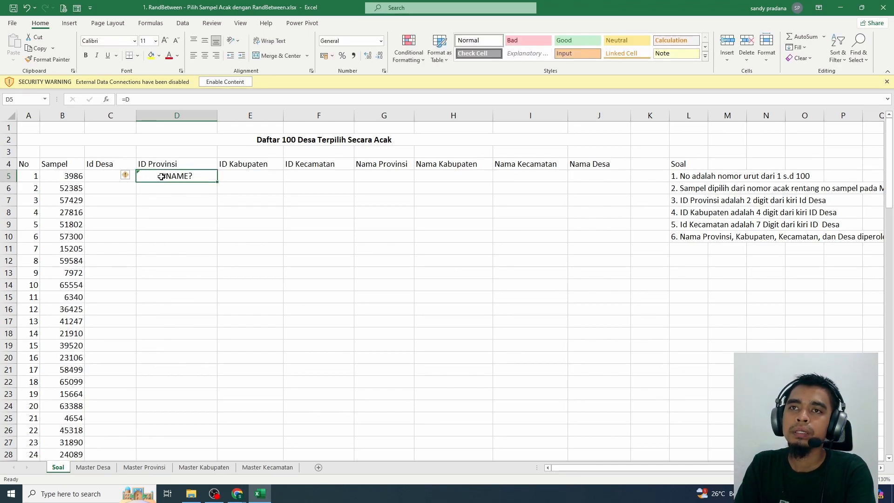
pyautogui.press('Delete')
pyautogui.click(121, 182)
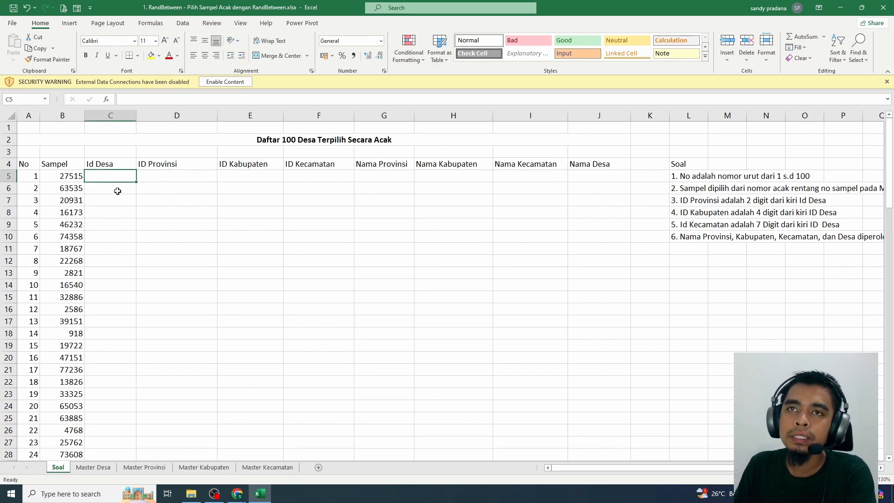
# Copy the random numbers in the Sampel column from B5 down, paste them in place as values, and check the column
pyautogui.click(70, 175)
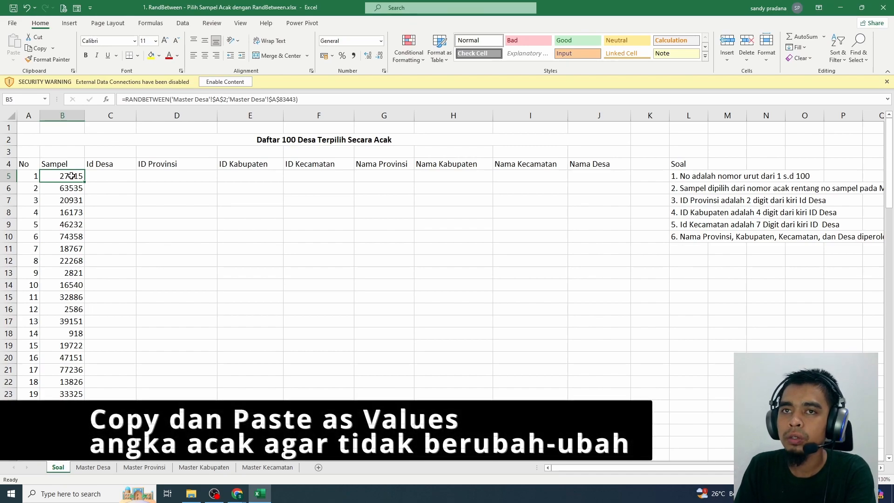
pyautogui.hotkey('ctrl', 'shift', 'Down')
pyautogui.hotkey('ctrl', 'c')
pyautogui.moveTo(888, 414); pyautogui.dragTo(886, 164)
pyautogui.rightClick(75, 176)
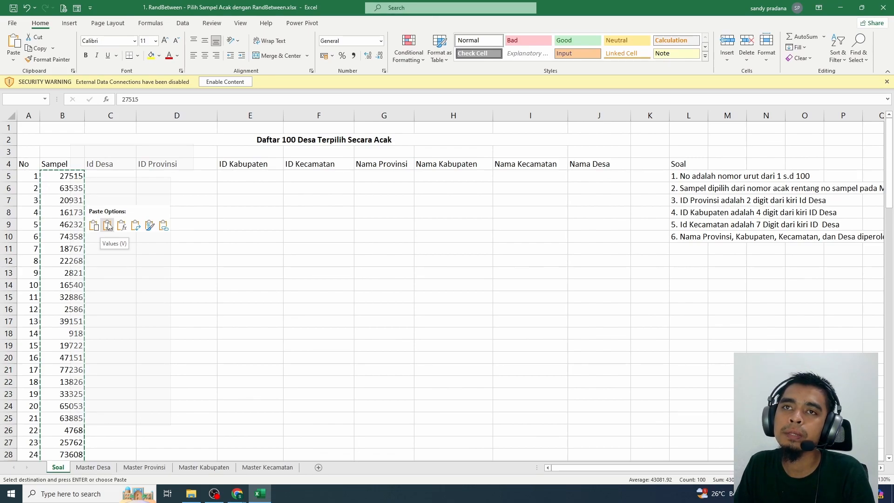
pyautogui.click(108, 226)
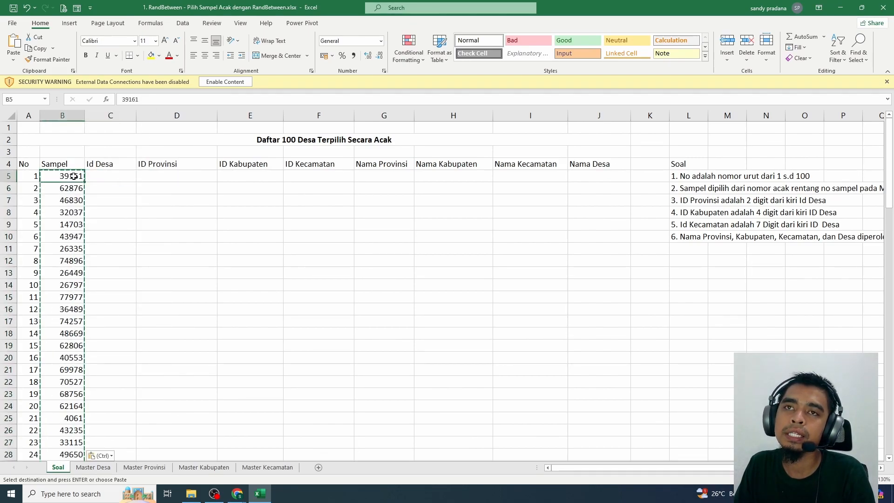
pyautogui.scroll(-20, 85, 295)
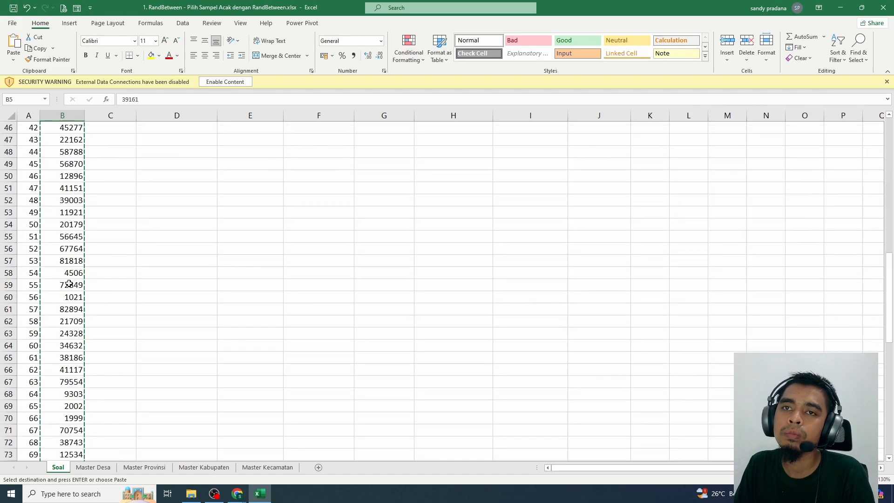
pyautogui.scroll(20, 68, 345)
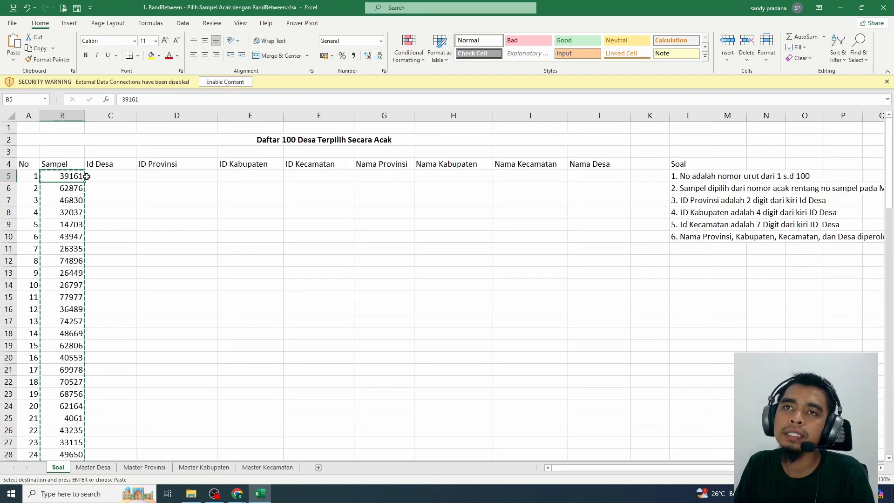
pyautogui.moveTo(68, 177); pyautogui.dragTo(84, 285)
pyautogui.click(154, 260)
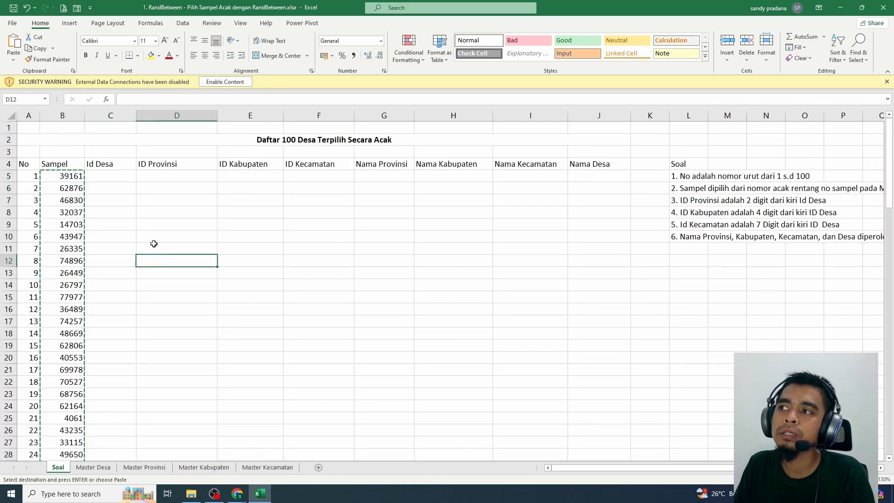
# Move notes 3 to 6 of the Soal list down one row to free cell L7
pyautogui.click(115, 177)
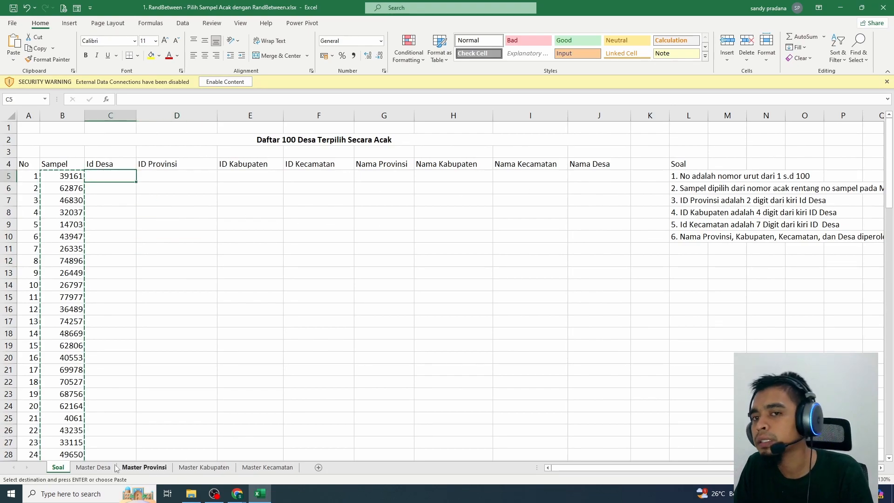
pyautogui.click(93, 467)
pyautogui.click(58, 467)
pyautogui.click(684, 199)
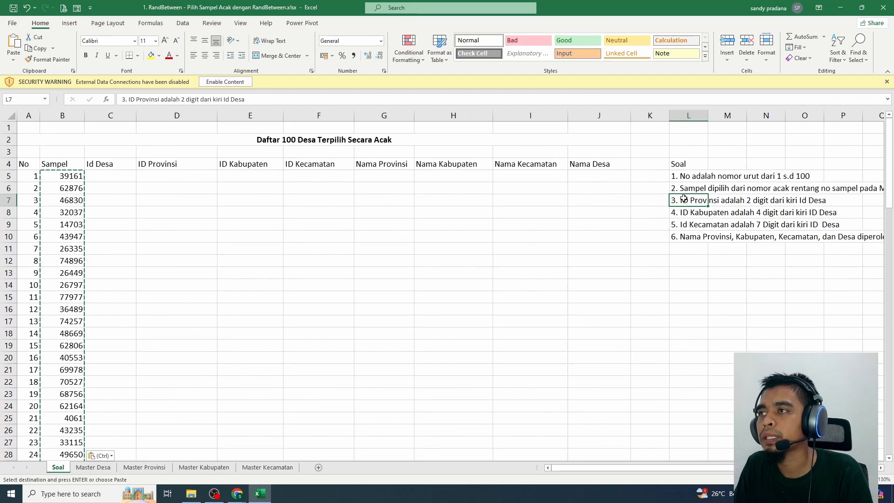
pyautogui.moveTo(684, 200); pyautogui.dragTo(686, 224)
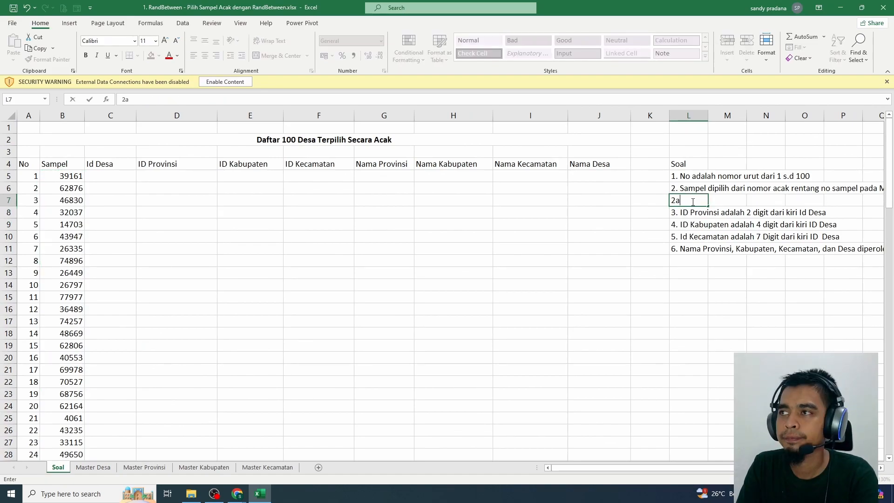
# Enter the note "2a. Cocokan sampel dengan ID DESA" in the freed cell L7
pyautogui.write('COCOK')
pyautogui.press('BackSpace')
pyautogui.press('BackSpace')
pyautogui.press('BackSpace')
pyautogui.press('BackSpace')
pyautogui.write('ocokan s')
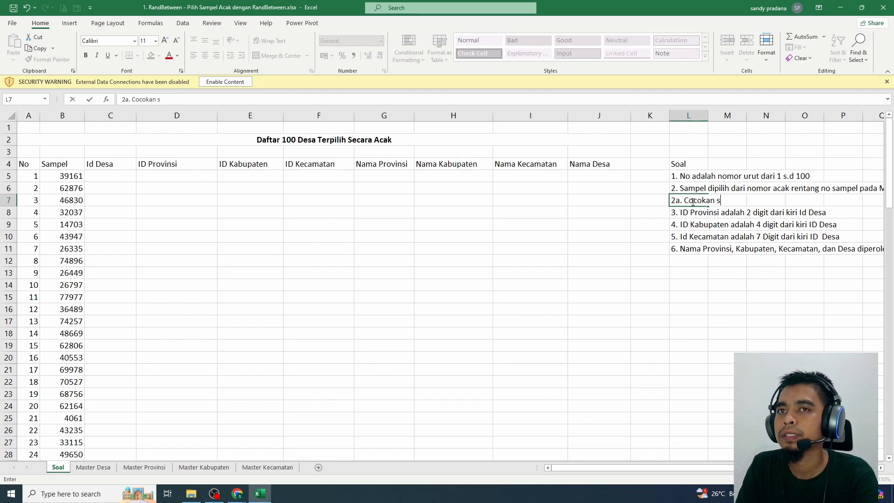
pyautogui.write('ampel dengan ID DESA')
pyautogui.press('Return')
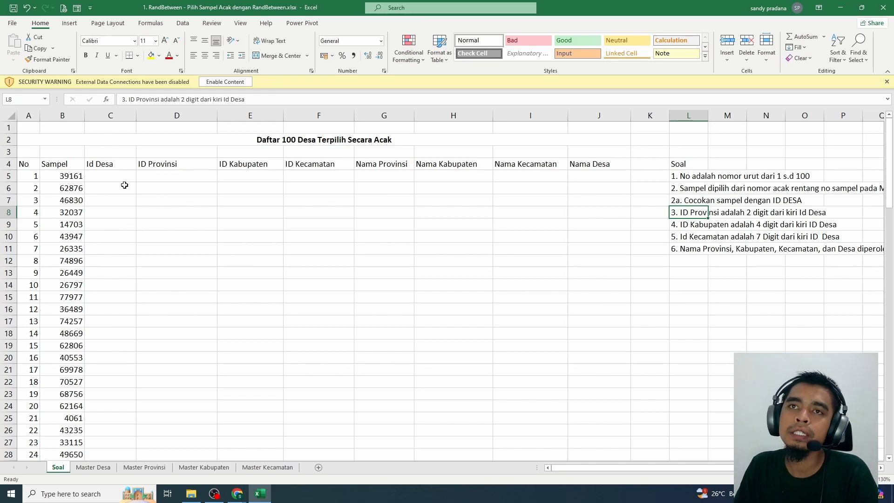
# Start a VLOOKUP formula in C5 under Id Desa with sample number B5 as the lookup value
pyautogui.click(110, 179)
pyautogui.write('=')
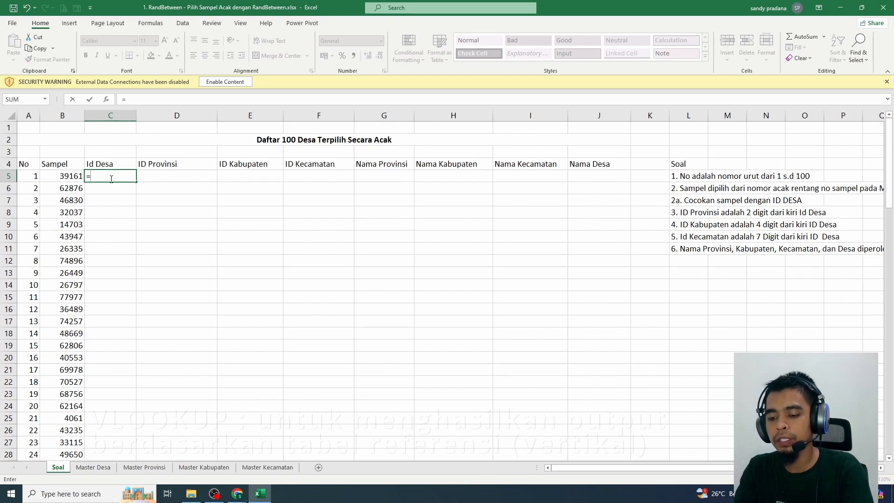
pyautogui.write('vlookup(')
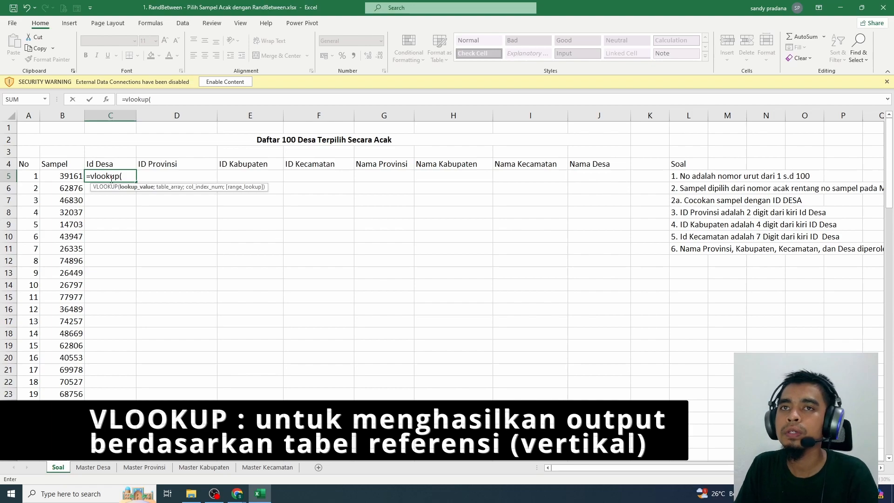
pyautogui.click(61, 175)
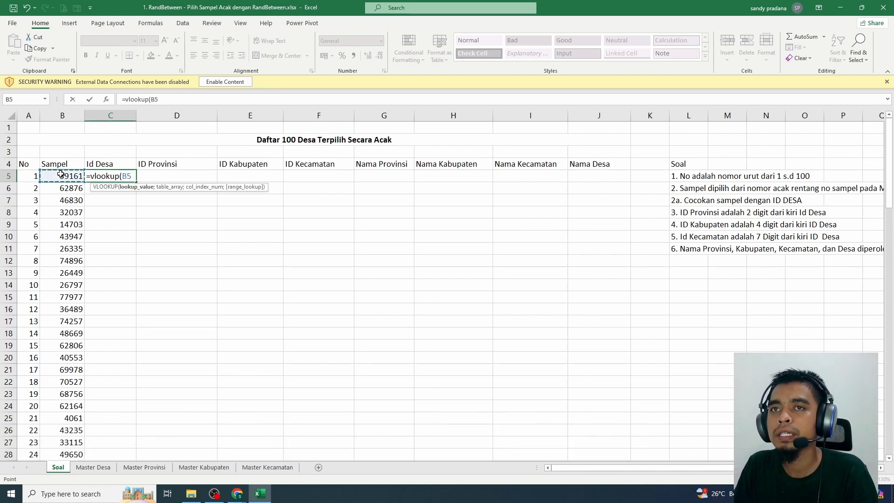
pyautogui.write(';')
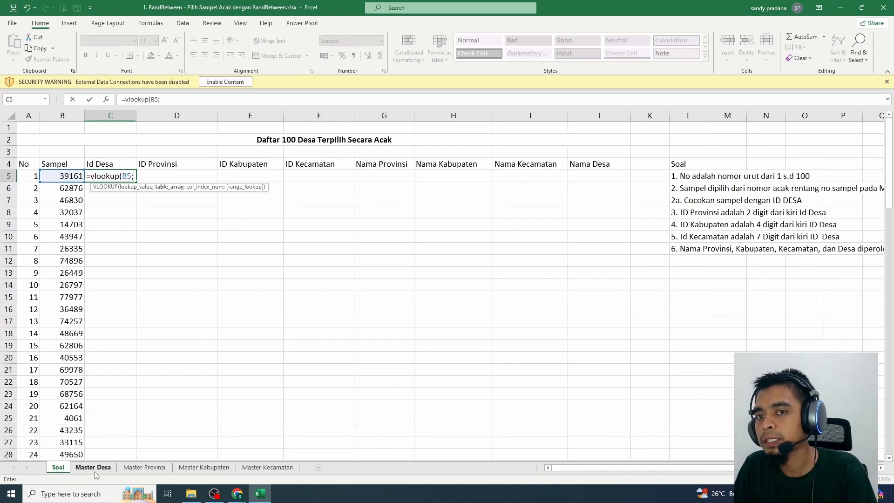
# Set the VLOOKUP table array to the absolute range $A$1:$C$83443 on the Master Desa sheet
pyautogui.click(94, 468)
pyautogui.moveTo(889, 450); pyautogui.dragTo(889, 122)
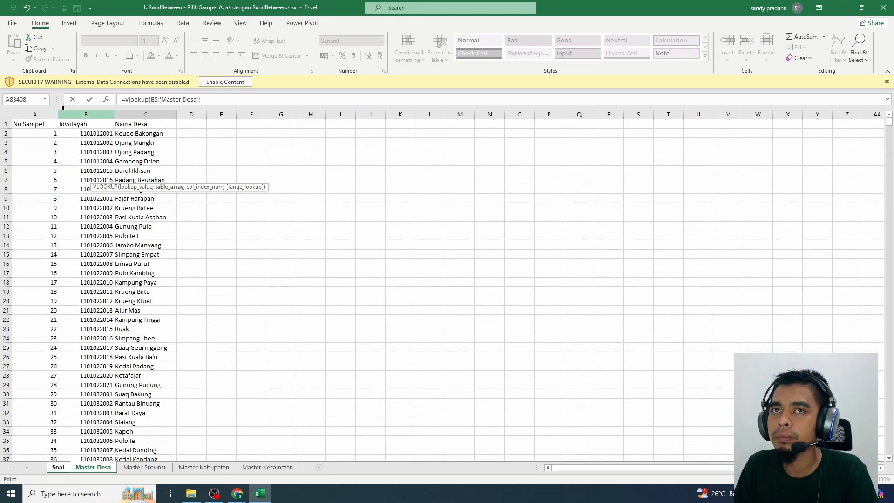
pyautogui.moveTo(35, 123); pyautogui.dragTo(125, 140)
pyautogui.hotkey('ctrl', 'shift', 'Down')
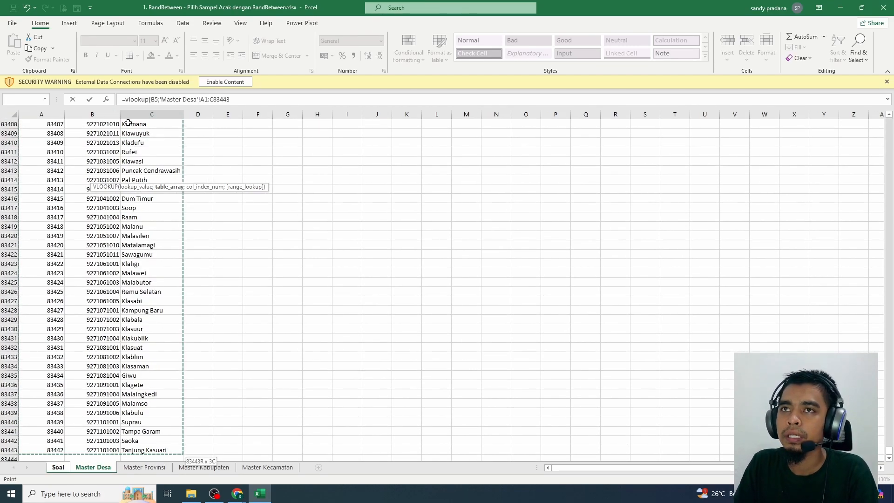
pyautogui.press('F4')
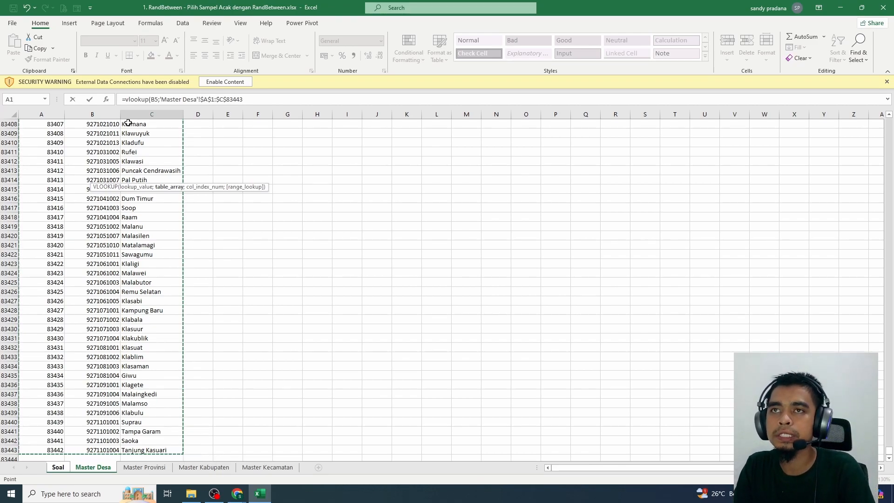
pyautogui.write(';')
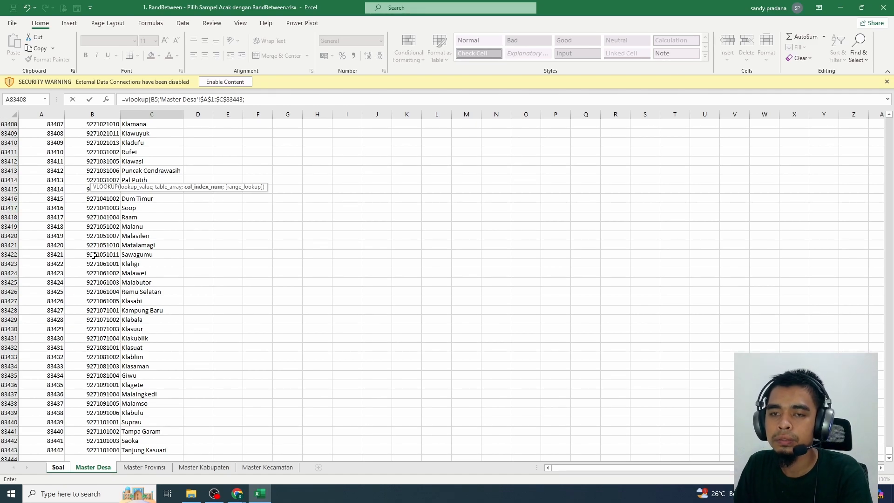
# Complete the VLOOKUP formula with column index 2 and exact match FALSE, and enter it in C5
pyautogui.write('2;')
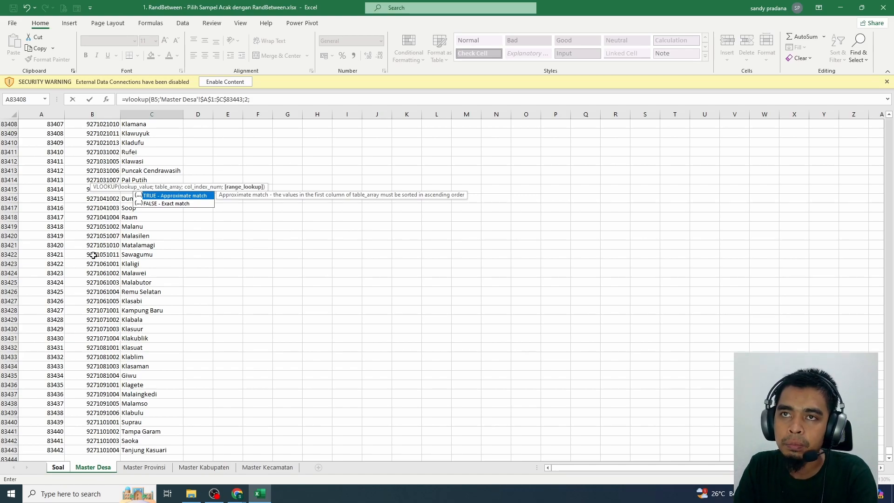
pyautogui.write('fa')
pyautogui.press('BackSpace')
pyautogui.press('BackSpace')
pyautogui.write('F')
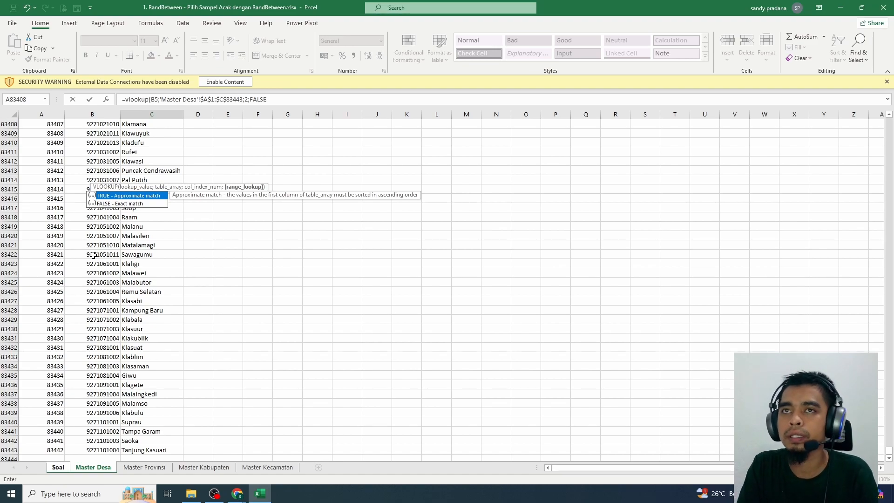
pyautogui.write('ALSE')
pyautogui.press('Return')
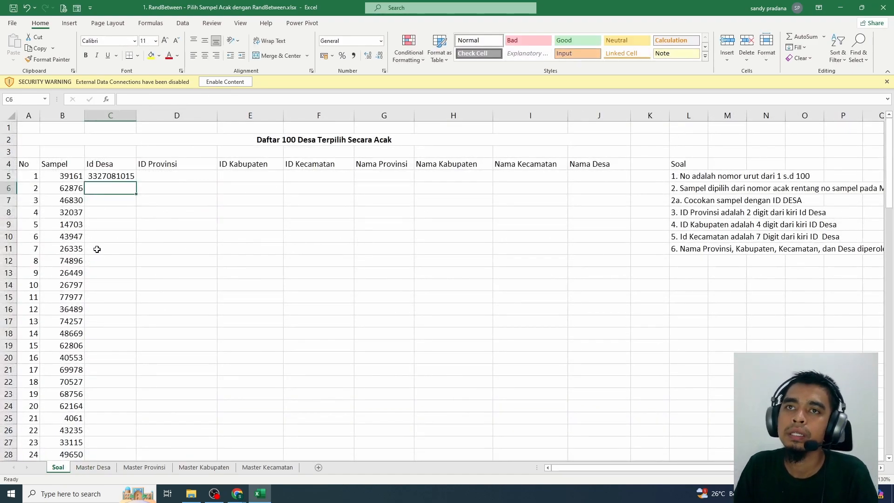
pyautogui.click(118, 176)
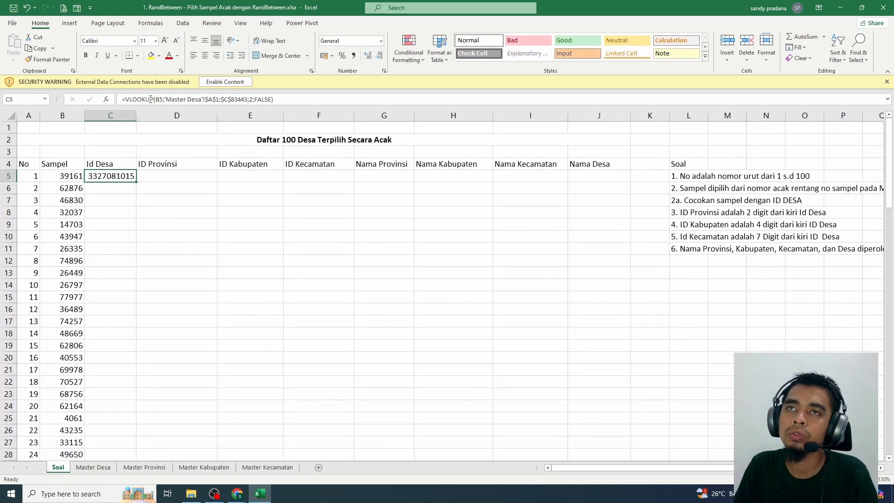
pyautogui.press('F2')
pyautogui.click(146, 248)
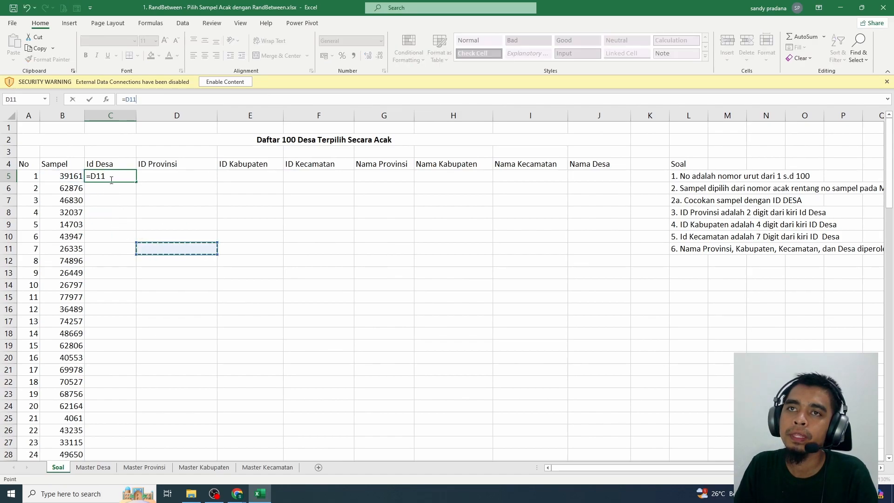
pyautogui.press('Escape')
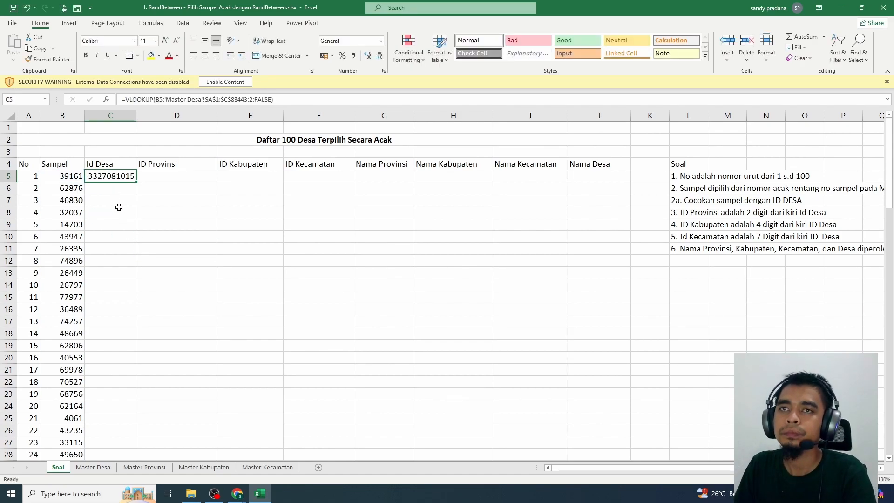
# Fill the VLOOKUP formula from C5 down the Id Desa column to row 104 and check the filled IDs
pyautogui.doubleClick(137, 182)
pyautogui.scroll(-7, 135, 191)
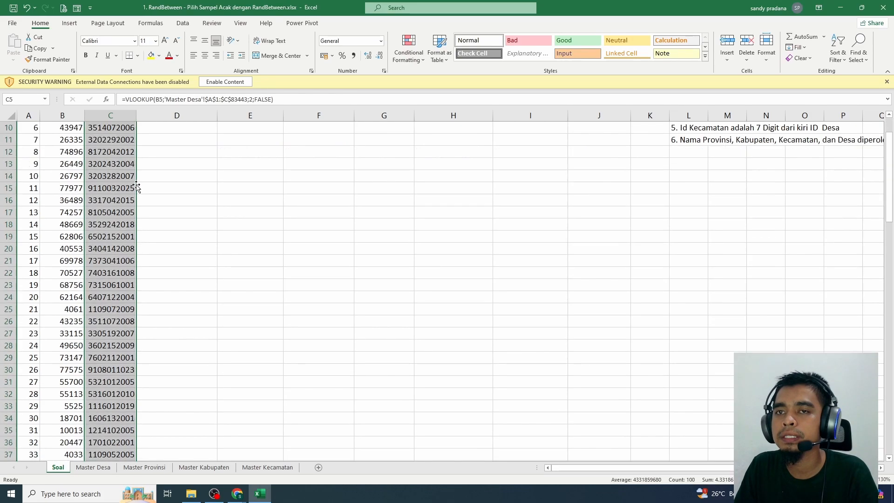
pyautogui.scroll(-20, 135, 194)
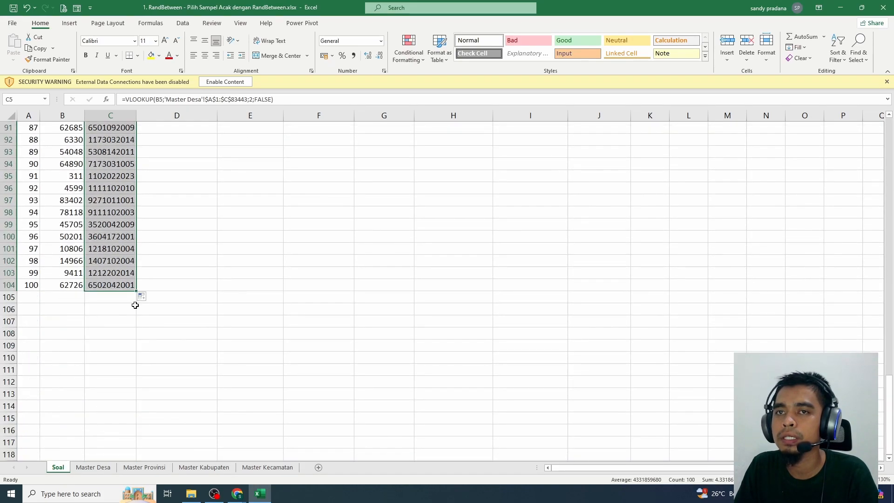
pyautogui.scroll(7, 133, 306)
pyautogui.scroll(20, 133, 306)
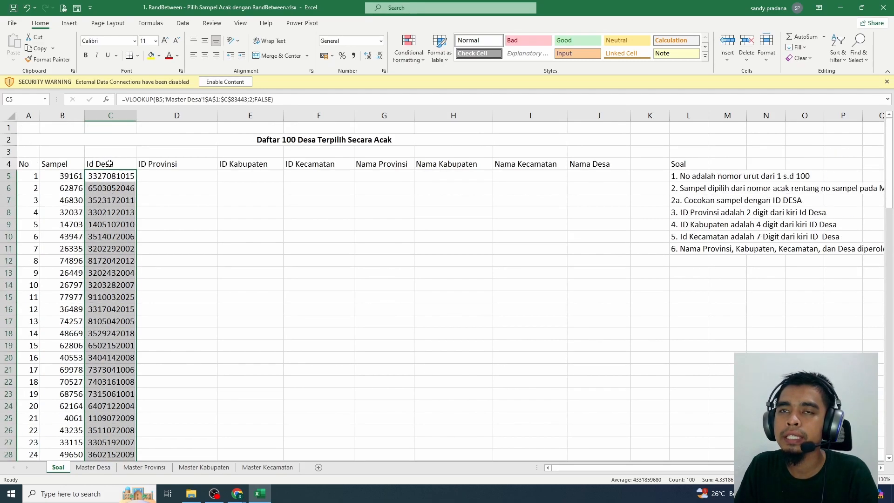
pyautogui.moveTo(111, 173); pyautogui.dragTo(126, 321)
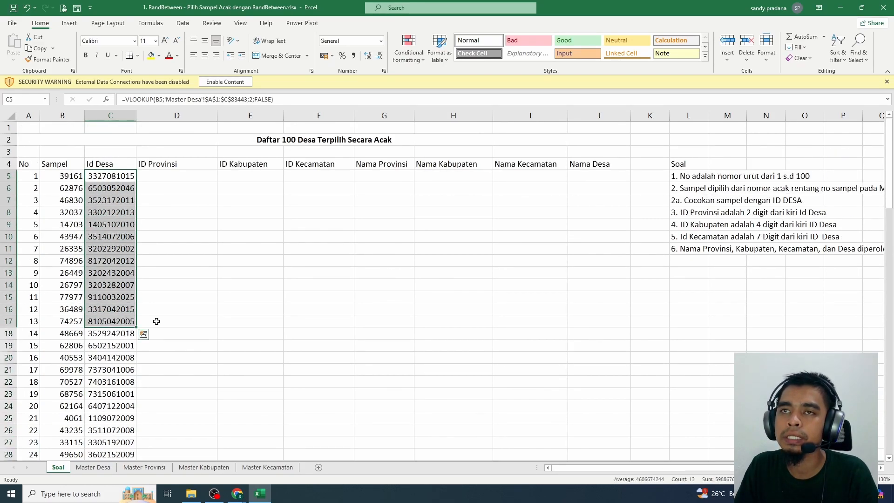
pyautogui.click(279, 147)
pyautogui.click(232, 225)
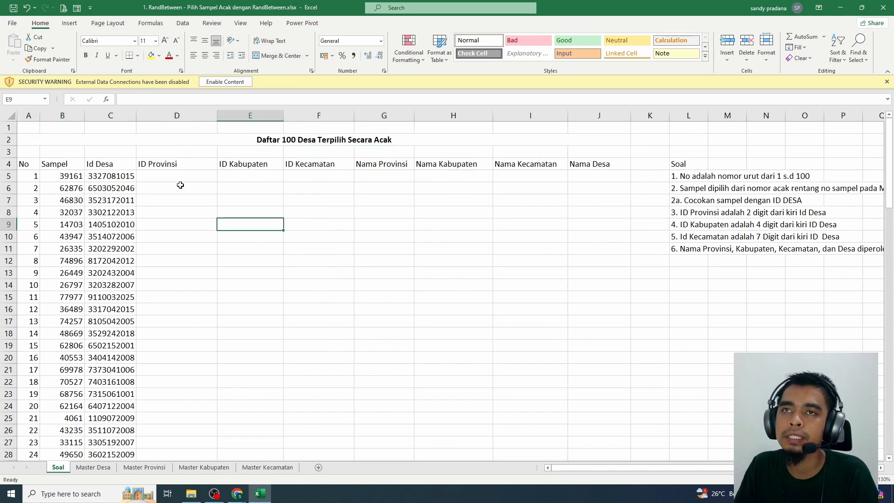
# Enter =LEFT(C5;2) in D5 and fill it down the ID Provinsi column
pyautogui.click(168, 173)
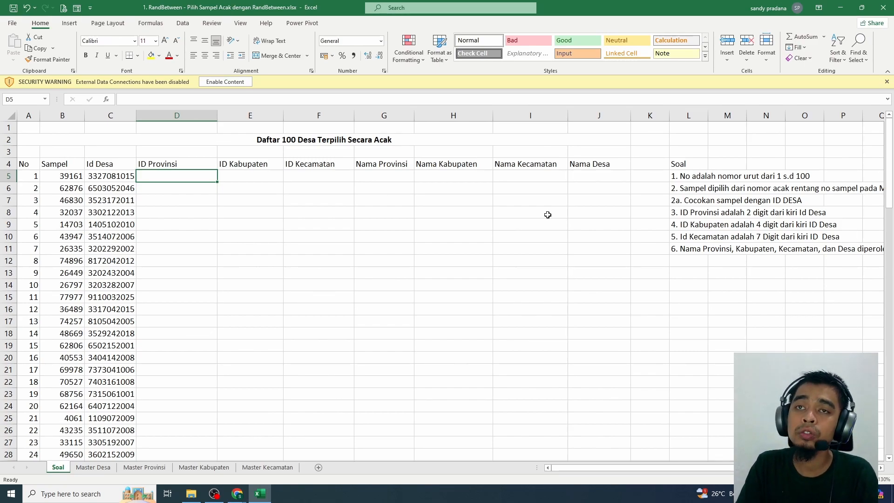
pyautogui.write('=LEFT')
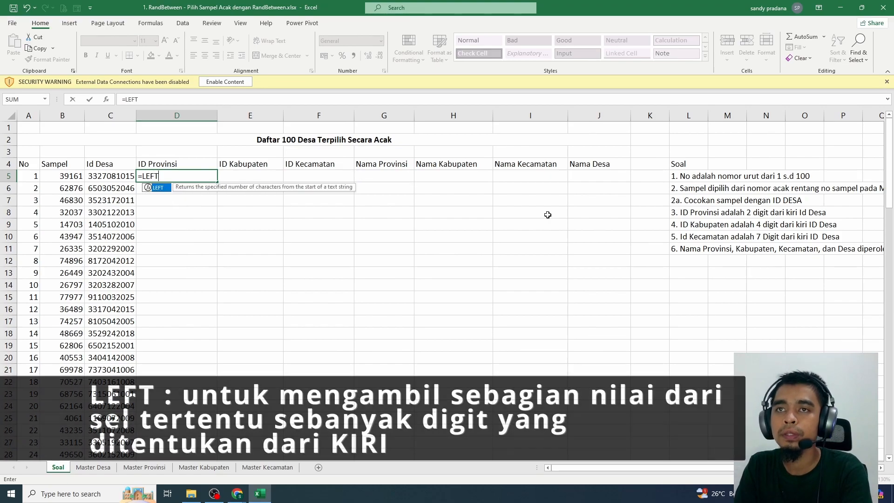
pyautogui.write('(C5')
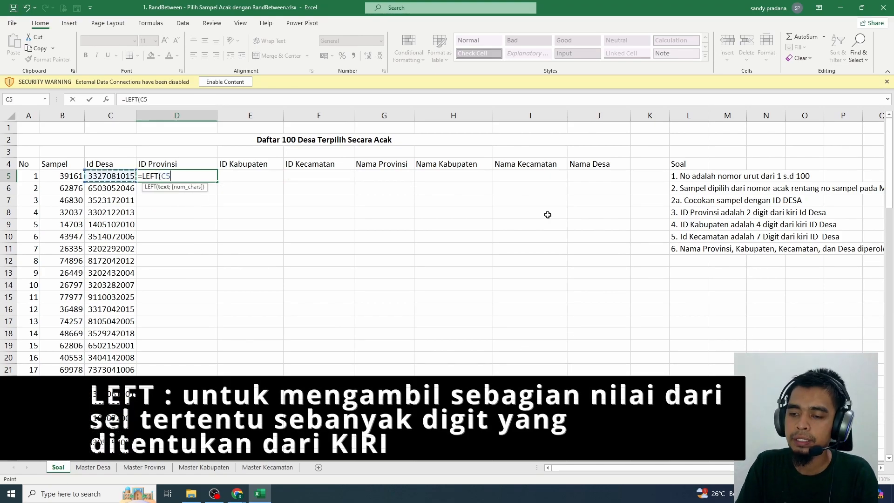
pyautogui.write(';2')
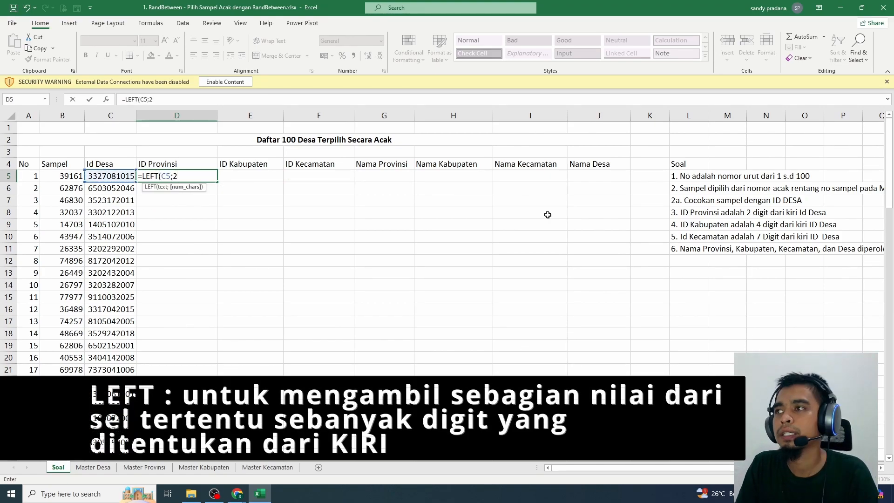
pyautogui.write(')')
pyautogui.press('Return')
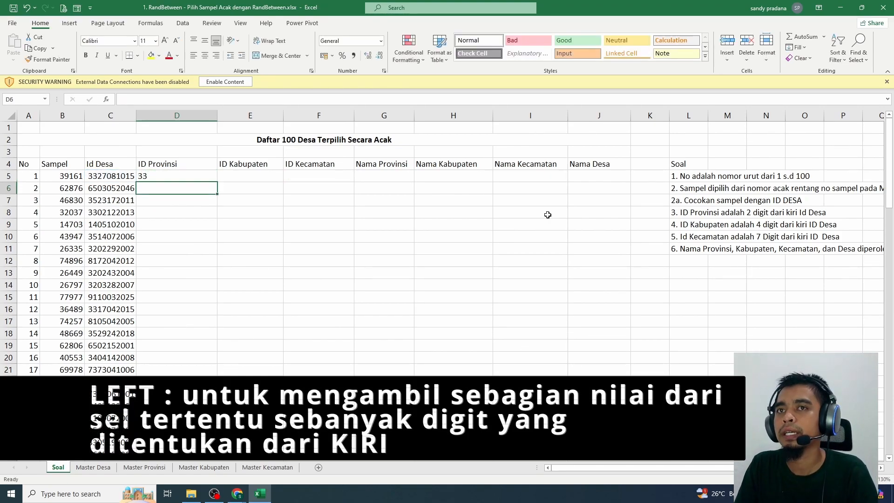
pyautogui.click(188, 177)
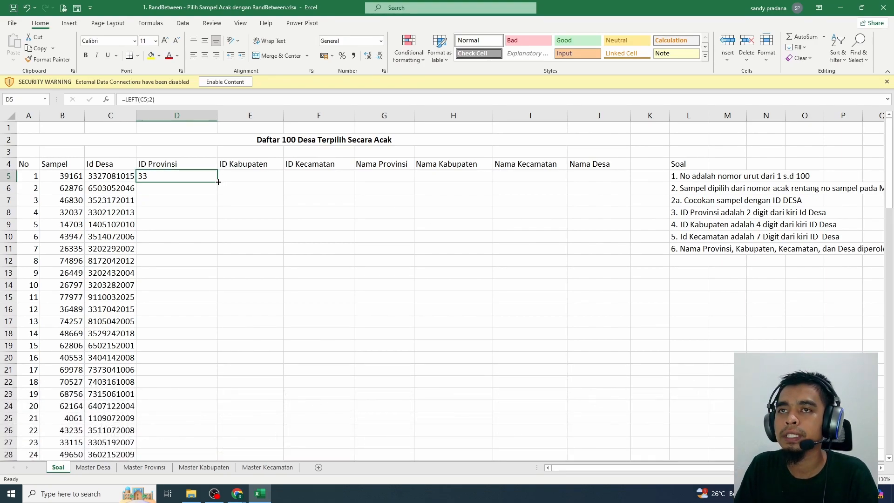
pyautogui.doubleClick(219, 181)
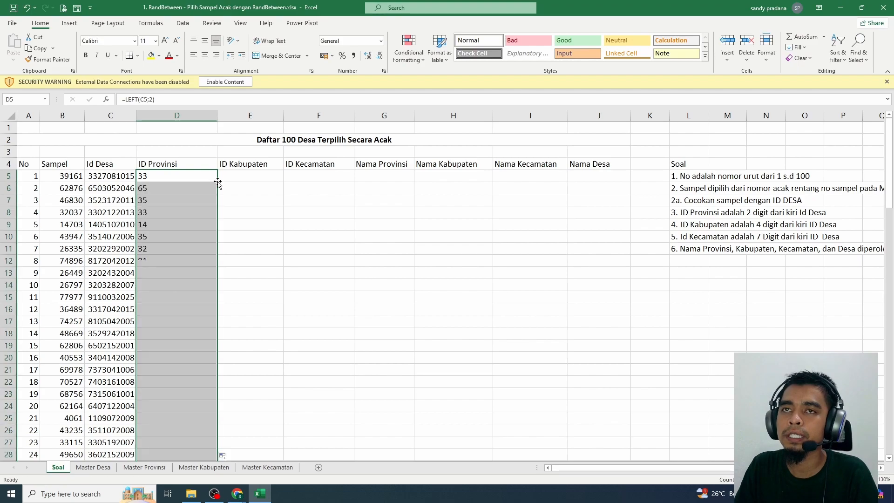
# Enter a LEFT formula in E5 taking the first 4 digits of C5, and fill it down the ID Kabupaten column
pyautogui.click(241, 176)
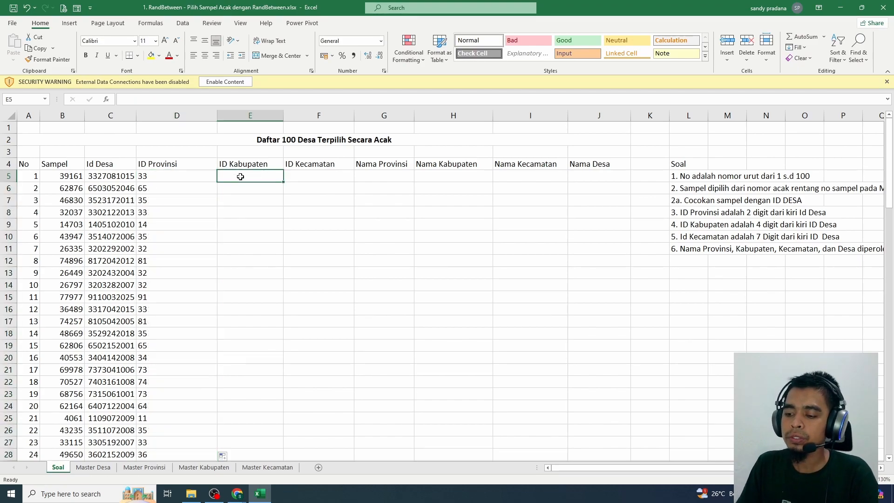
pyautogui.write('=')
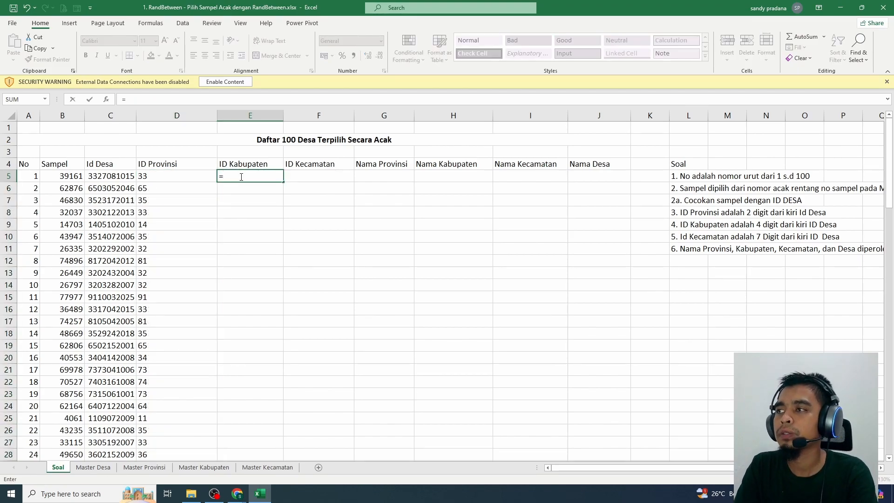
pyautogui.write('LEFT(')
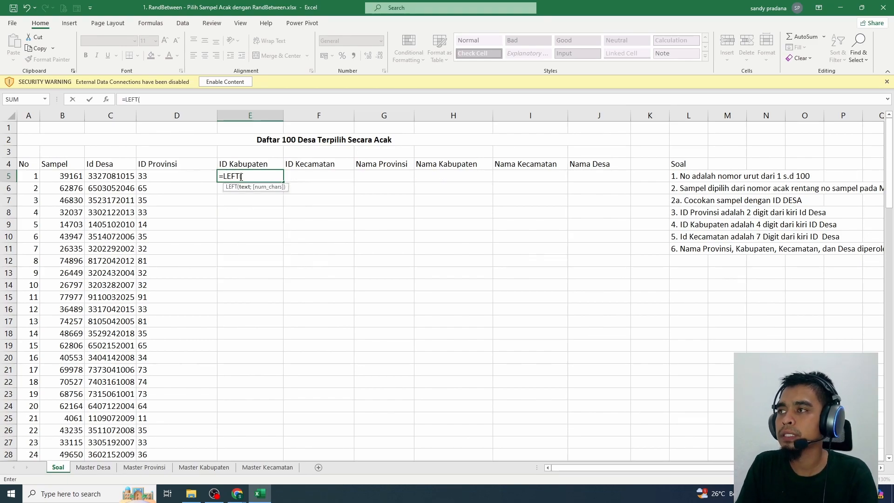
pyautogui.click(119, 176)
pyautogui.write(';4')
pyautogui.press('Return')
pyautogui.press('Up')
pyautogui.doubleClick(283, 182)
# Enter =LEFT(C5;7) in F5 and fill it down the ID Kecamatan column
pyautogui.click(307, 175)
pyautogui.write('=LEFT')
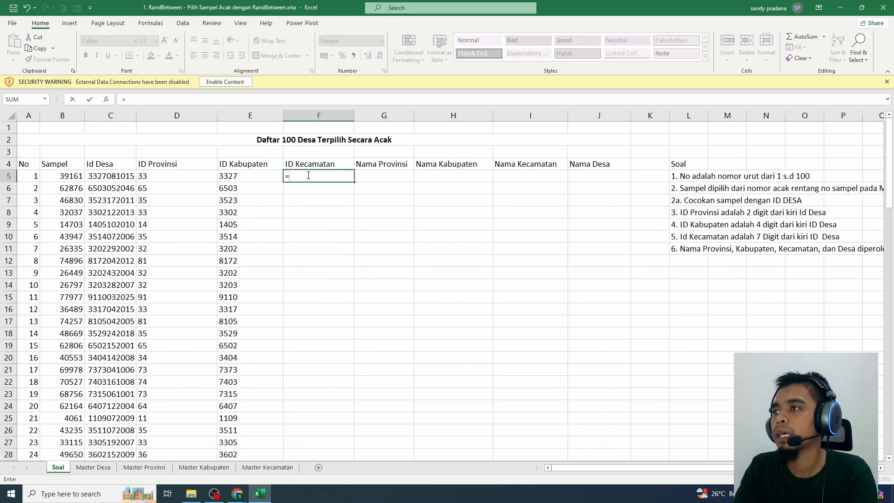
pyautogui.write('(')
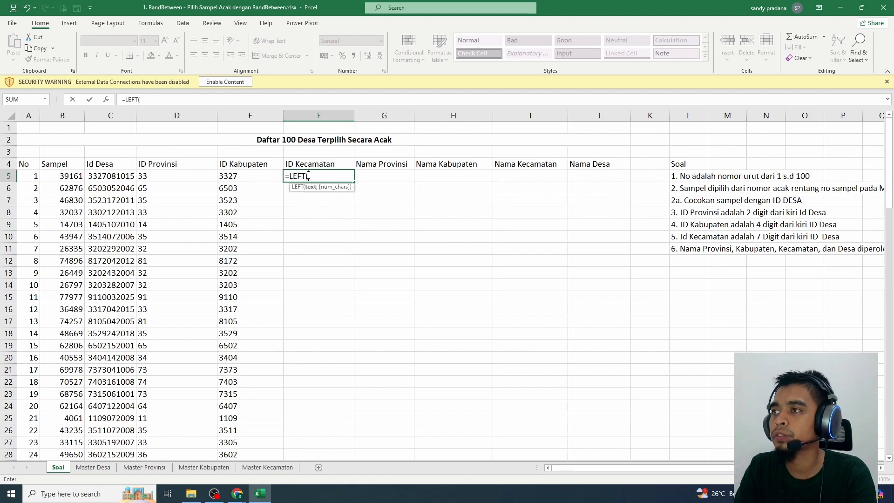
pyautogui.press('Left')
pyautogui.press('Left')
pyautogui.press('Left')
pyautogui.write(';')
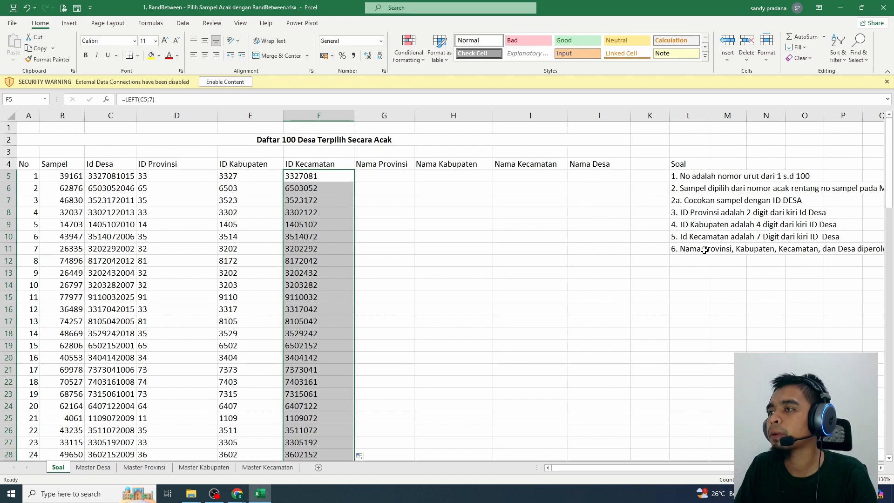
# Review instruction 6 on obtaining the province, regency, district and village names, and the empty name columns it concerns
pyautogui.click(692, 248)
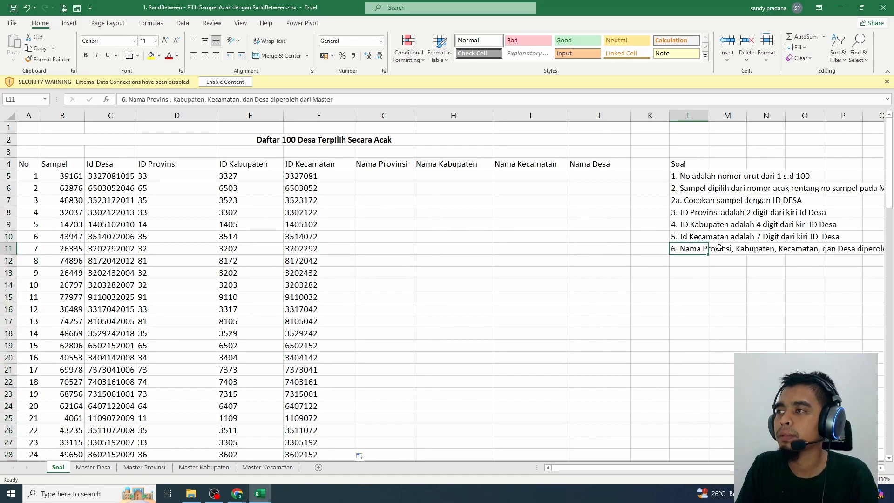
pyautogui.press('Right')
pyautogui.press('Right')
pyautogui.press('Right')
pyautogui.press('Right')
pyautogui.press('Right')
pyautogui.press('Right')
pyautogui.press('Left')
pyautogui.press('Left')
pyautogui.press('Left')
pyautogui.press('Left')
pyautogui.press('Left')
pyautogui.press('Left')
pyautogui.press('Left')
pyautogui.press('Left')
pyautogui.press('Left')
pyautogui.press('Left')
pyautogui.press('Left')
pyautogui.press('Left')
pyautogui.press('Left')
pyautogui.press('Left')
pyautogui.press('Left')
pyautogui.press('Left')
pyautogui.press('Left')
pyautogui.press('Right')
pyautogui.press('Right')
pyautogui.press('Right')
pyautogui.press('Right')
pyautogui.press('Right')
pyautogui.press('Right')
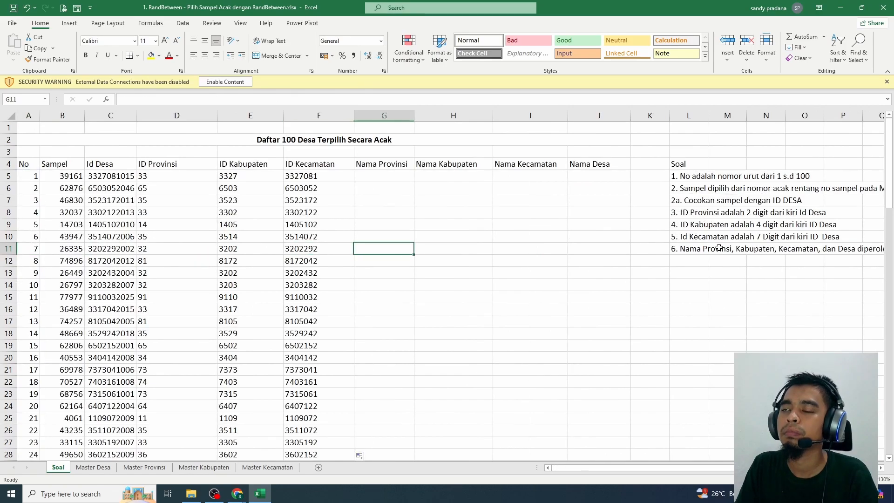
pyautogui.press('Up')
pyautogui.press('Up')
# Begin a VLOOKUP formula in G5 under Nama Provinsi, using Soal!D5 as the lookup value
pyautogui.click(396, 179)
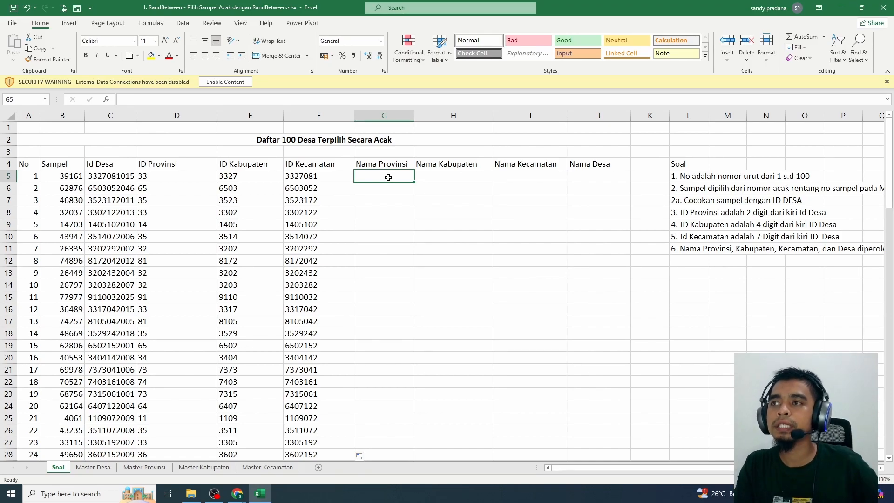
pyautogui.write('=V')
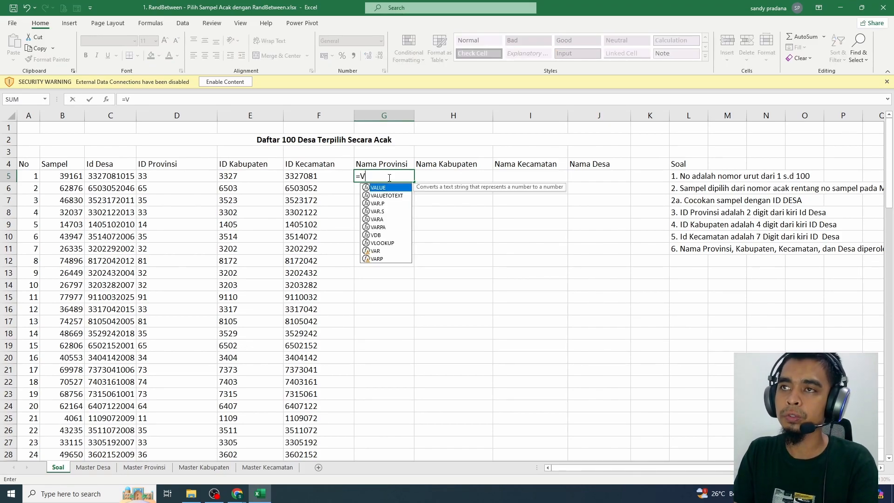
pyautogui.write('LOOKUP')
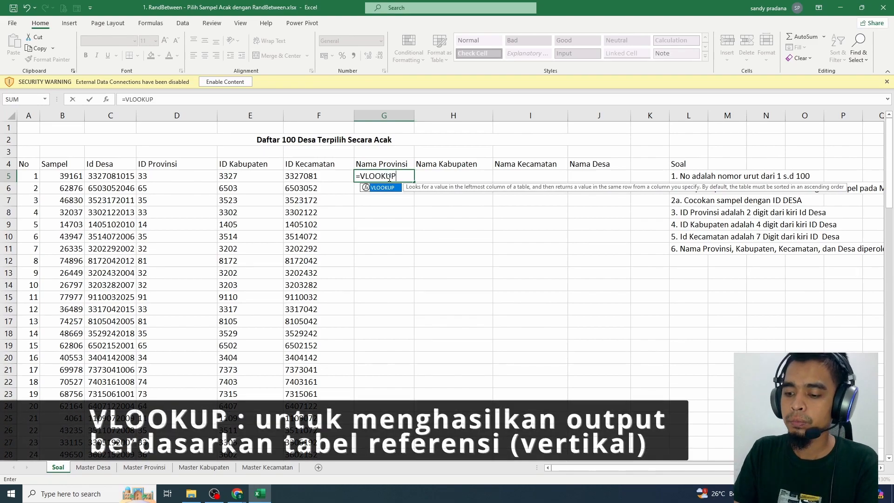
pyautogui.write('(')
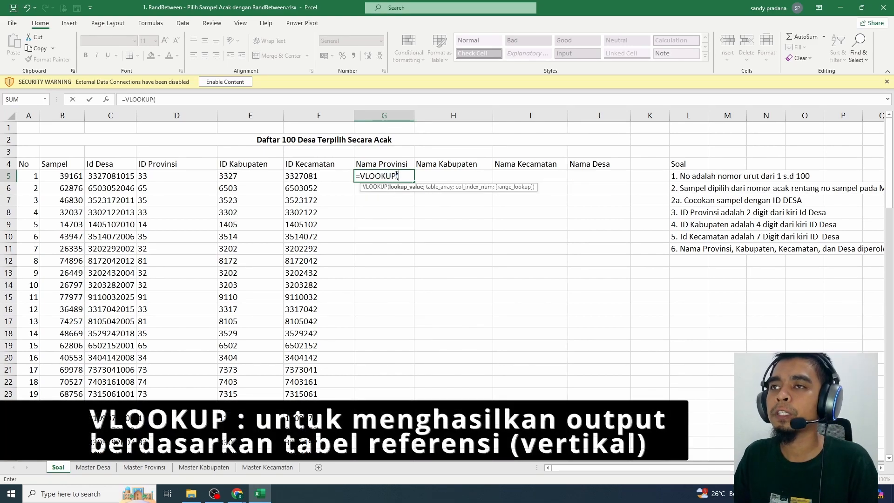
pyautogui.click(143, 467)
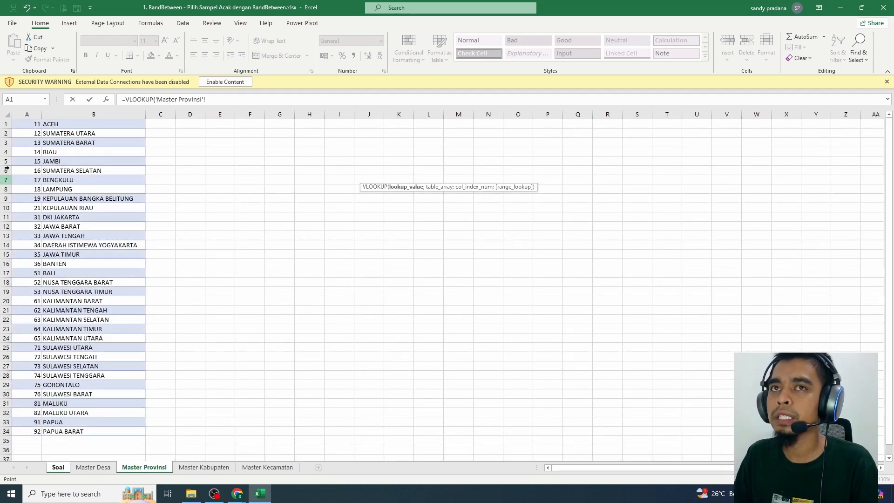
pyautogui.click(93, 467)
pyautogui.click(58, 467)
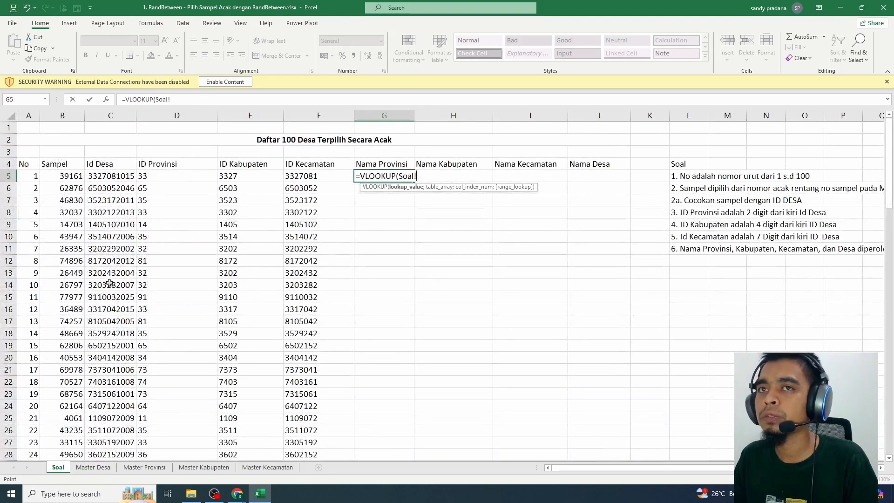
pyautogui.click(152, 176)
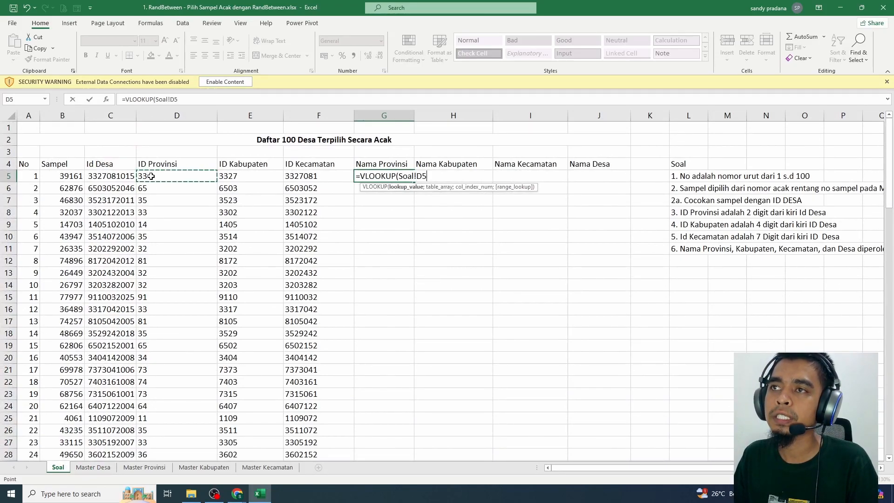
pyautogui.write(';')
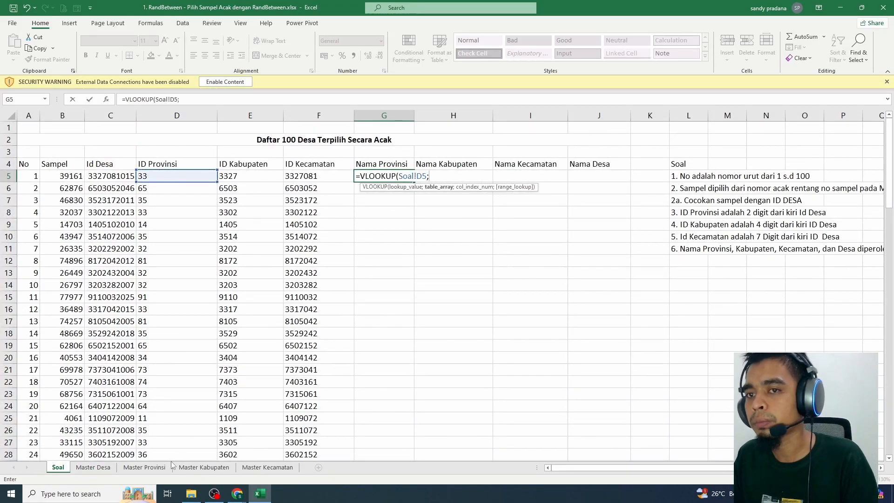
# Complete the VLOOKUP with table 'Master Provinsi'!$A$1:$B$34, column index 2 and FALSE, and enter it in G5
pyautogui.click(144, 467)
pyautogui.moveTo(23, 130); pyautogui.dragTo(96, 431)
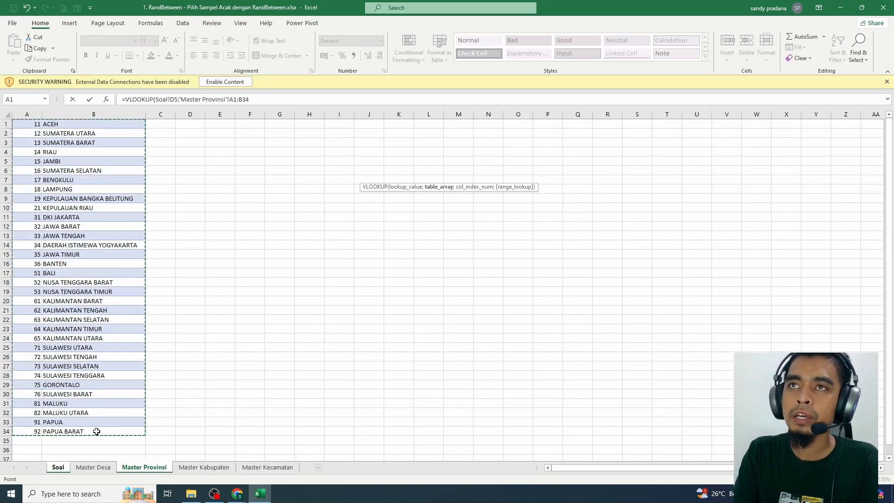
pyautogui.press('F4')
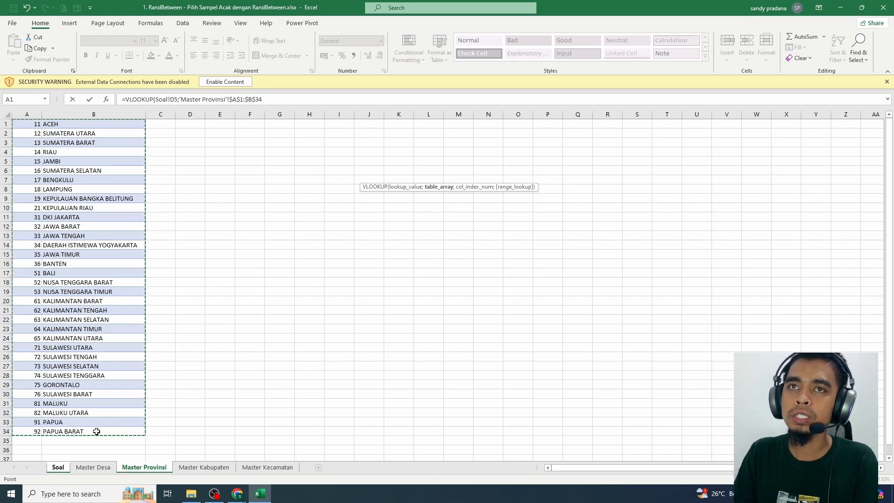
pyautogui.write(';')
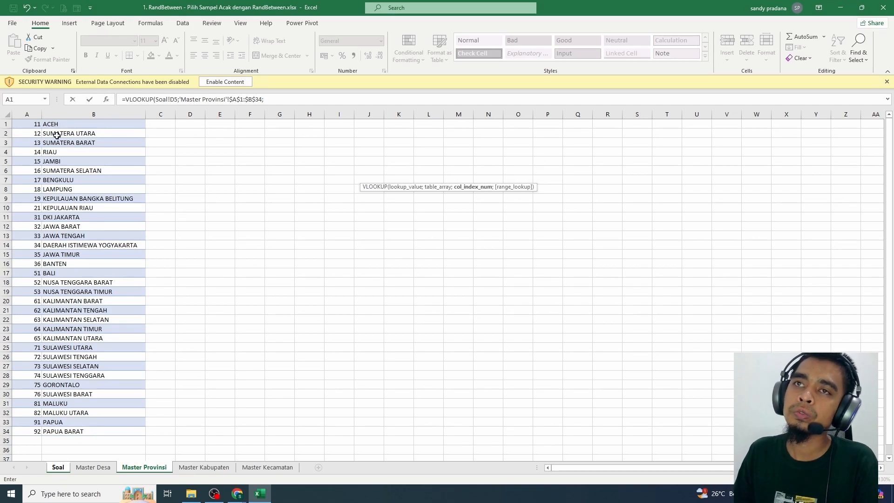
pyautogui.write('2;FALSE')
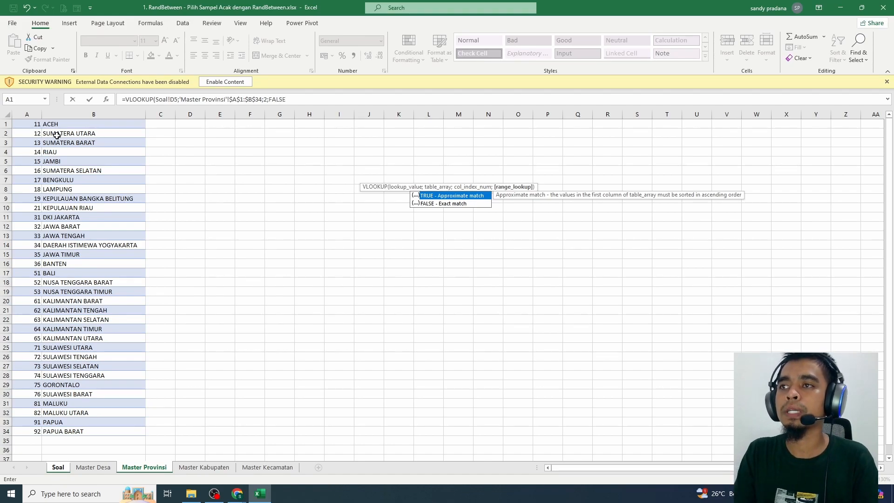
pyautogui.write(')')
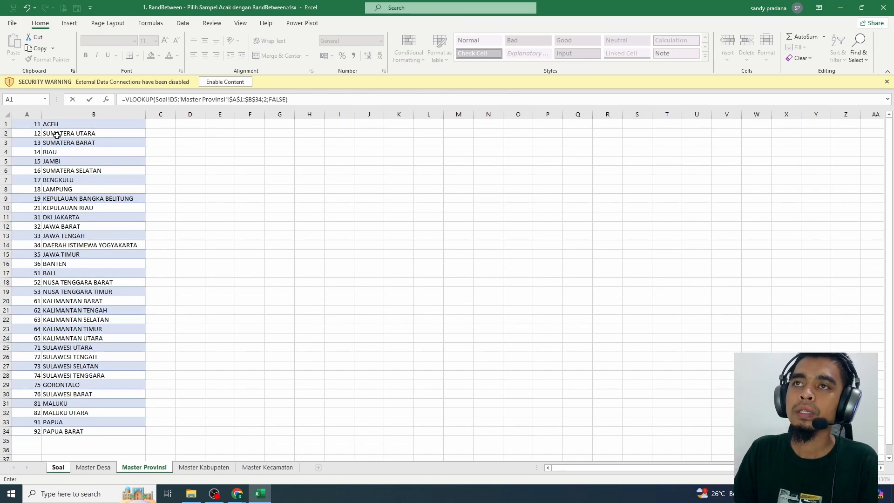
pyautogui.press('Return')
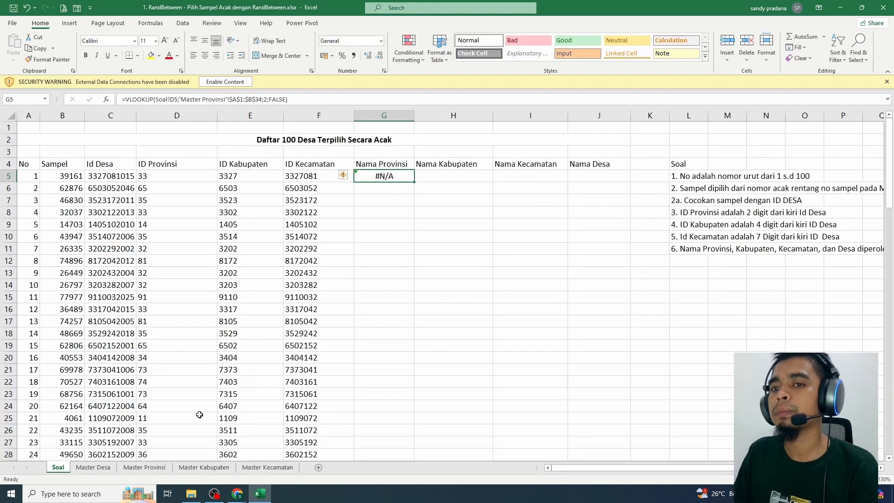
# Start a formula in cell C1 of the Master Provinsi sheet, beside the province table
pyautogui.click(145, 467)
pyautogui.click(157, 125)
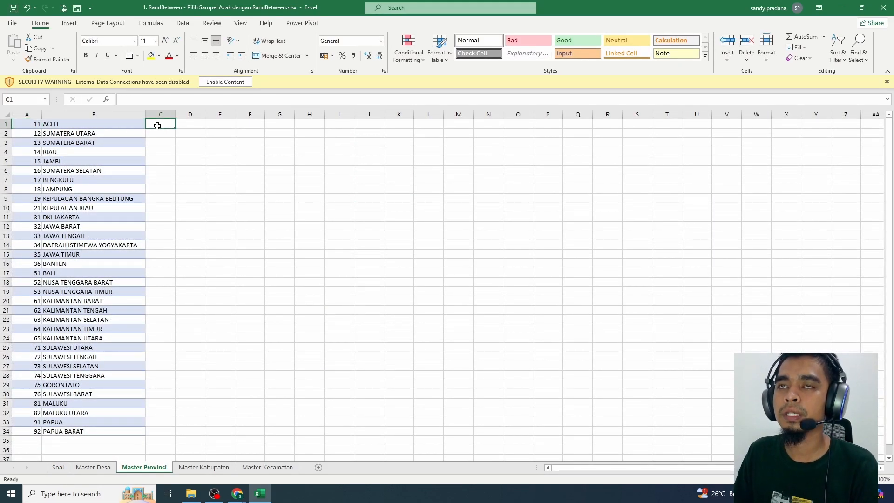
pyautogui.write('=text')
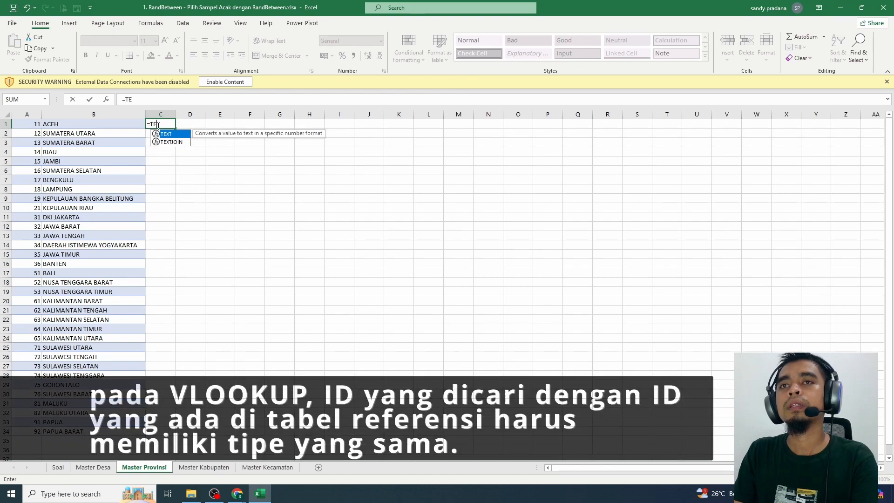
pyautogui.press('Tab')
pyautogui.press('Left')
pyautogui.press('Left')
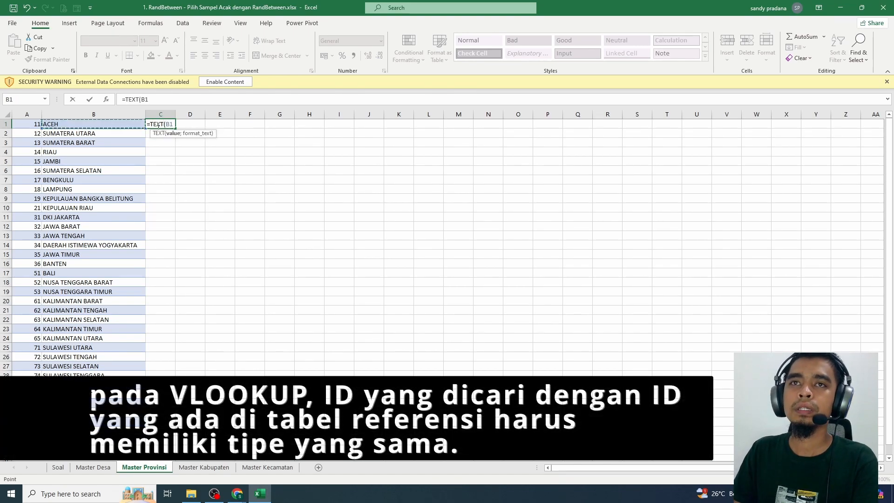
pyautogui.press('Return')
pyautogui.press('Return')
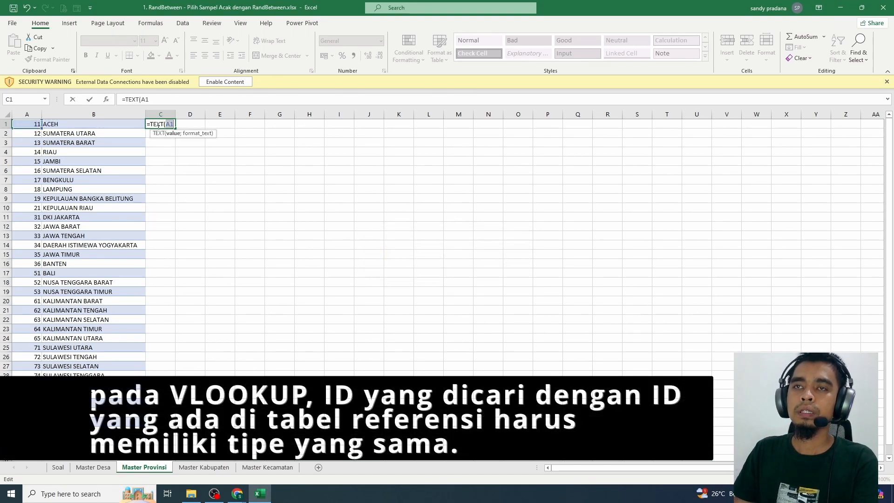
pyautogui.press('BackSpace')
pyautogui.press('BackSpace')
pyautogui.press('BackSpace')
pyautogui.press('BackSpace')
pyautogui.press('BackSpace')
pyautogui.press('BackSpace')
pyautogui.press('BackSpace')
# Enter =CONCATENATE(A1;) in C1 to convert the province ID to text, and fill it down to row 34
pyautogui.write('CON')
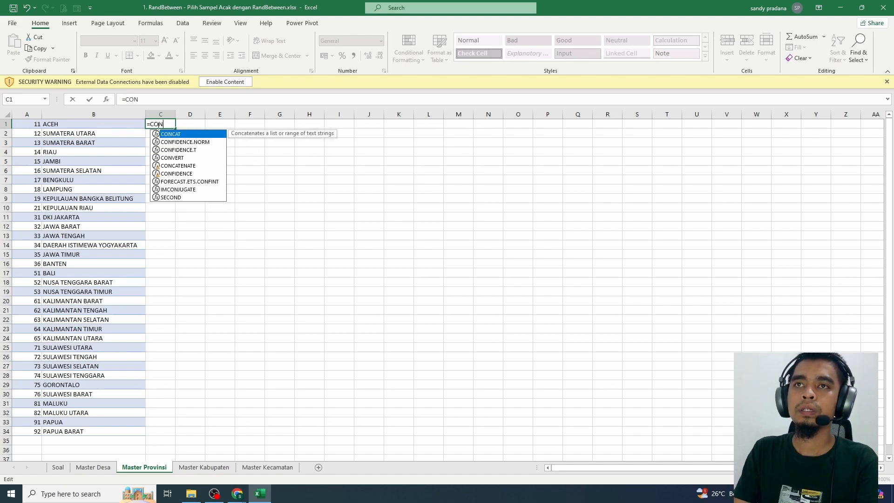
pyautogui.write('CATENATE(')
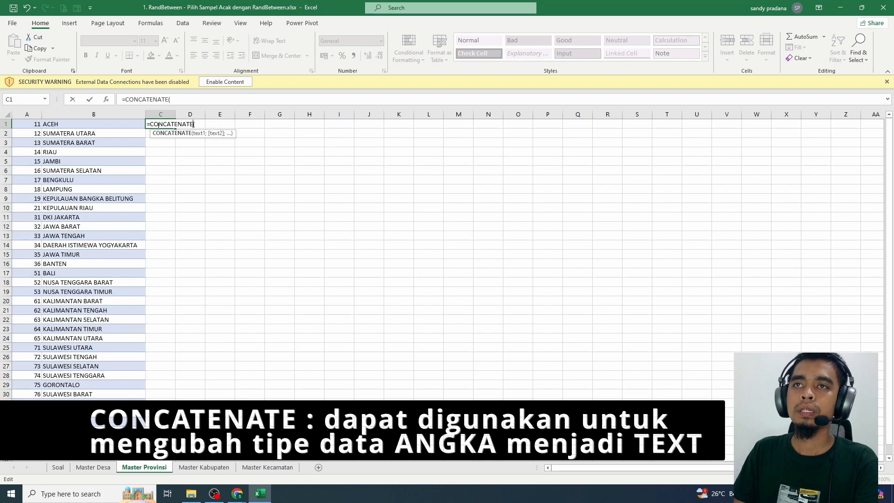
pyautogui.click(15, 126)
pyautogui.write(';')
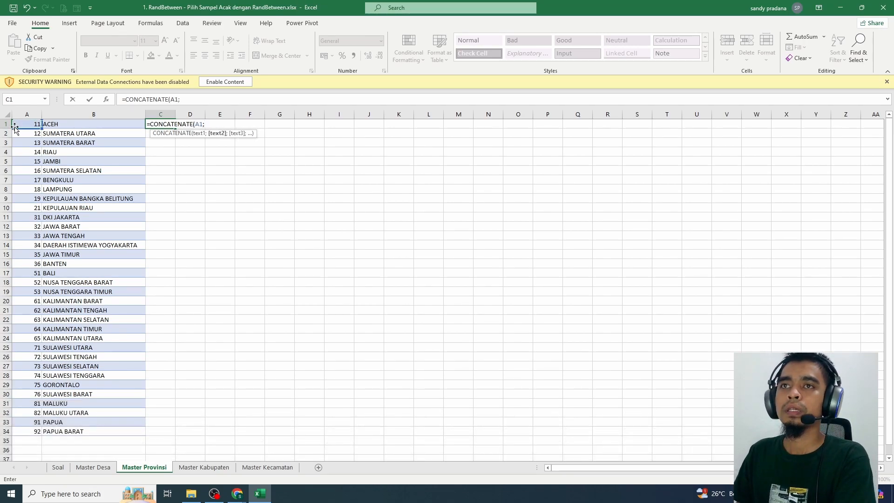
pyautogui.press('Return')
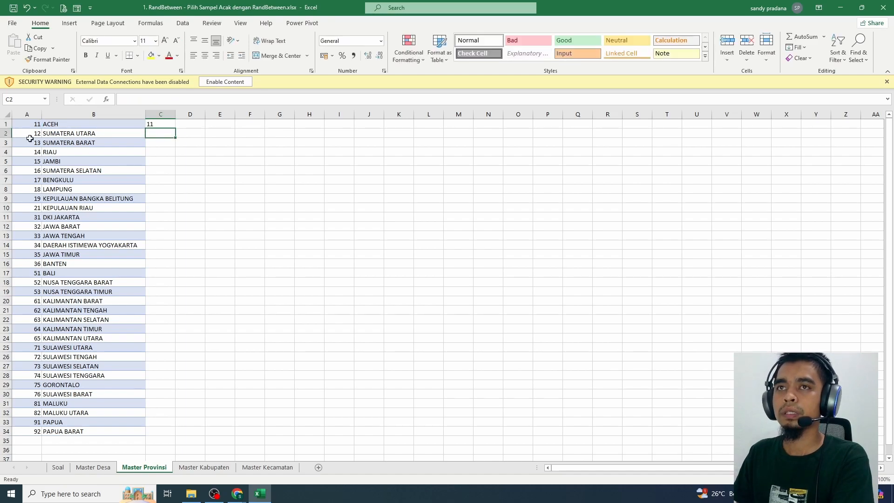
pyautogui.click(165, 122)
pyautogui.doubleClick(176, 128)
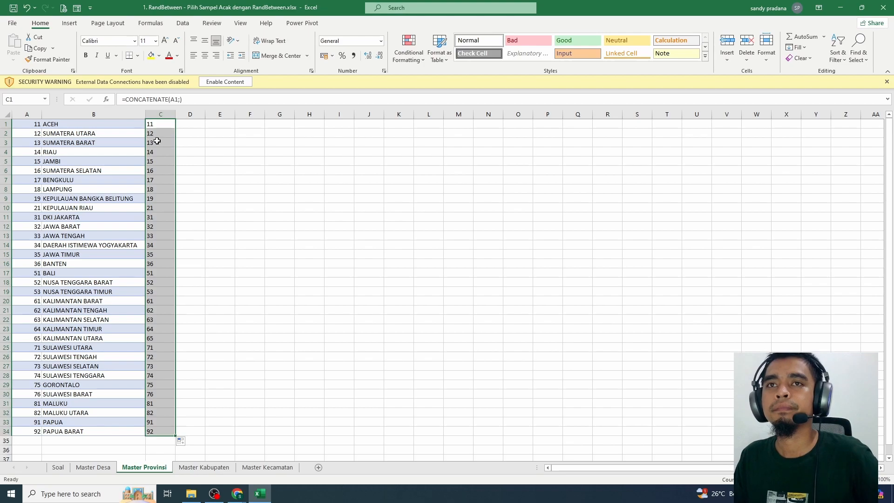
# Paste the converted IDs from C1:C34 as values over the province IDs in column A, and delete helper column C
pyautogui.hotkey('ctrl', 'c')
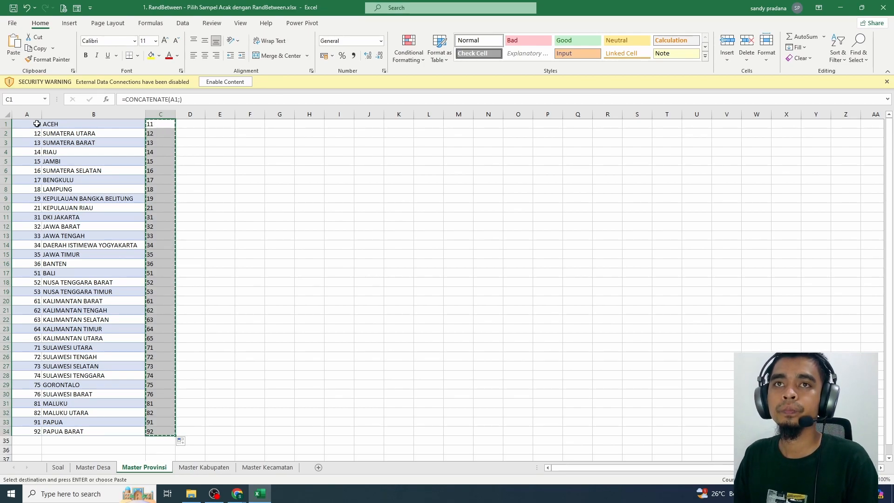
pyautogui.rightClick(34, 124)
pyautogui.click(71, 170)
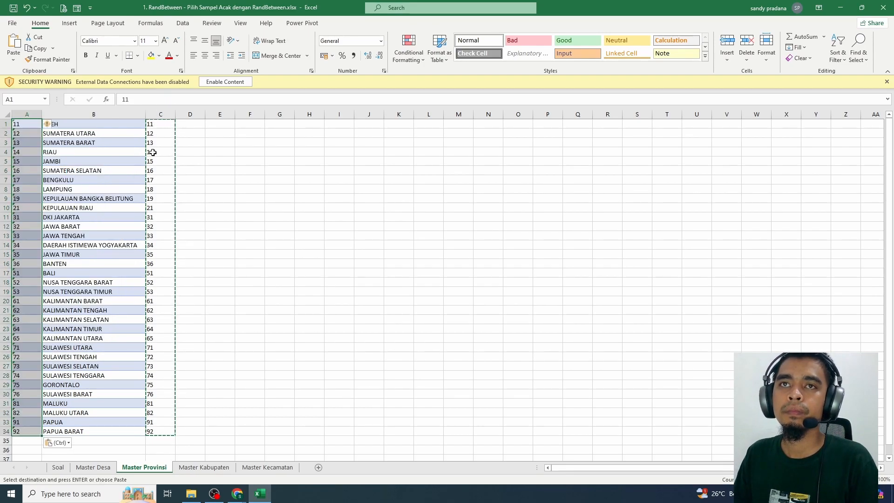
pyautogui.click(160, 114)
pyautogui.rightClick(160, 114)
# Fill the VLOOKUP formula from G5 down the Nama Provinsi column on the Soal sheet
pyautogui.click(58, 467)
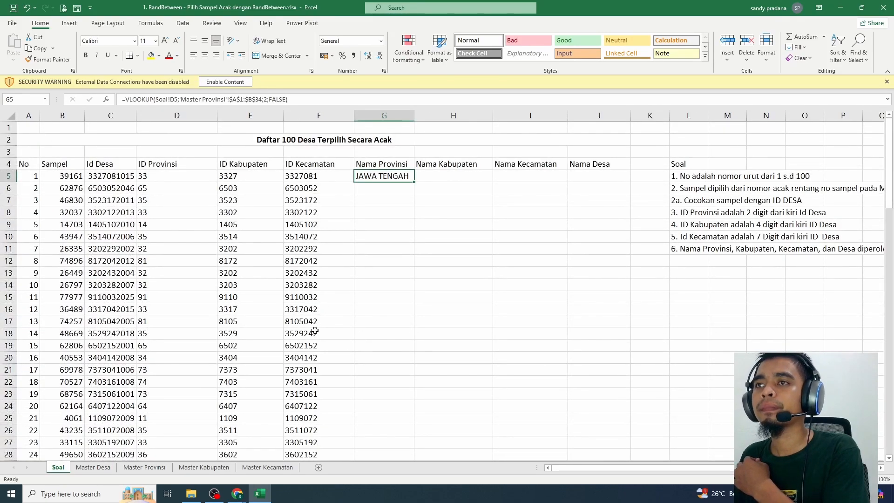
pyautogui.doubleClick(414, 182)
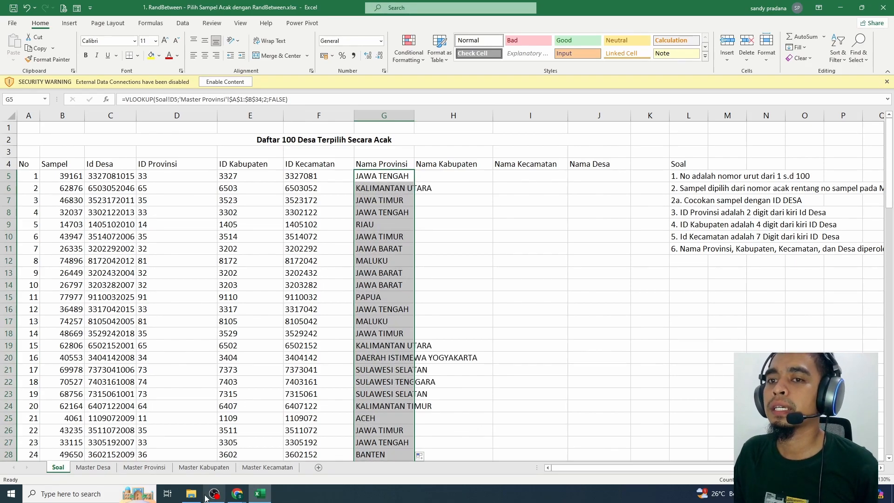
# On the Master Kabupaten sheet, enter =CONCATENATE(A2) in C2 to convert the kabupaten code to text, and fill it down the column
pyautogui.click(204, 467)
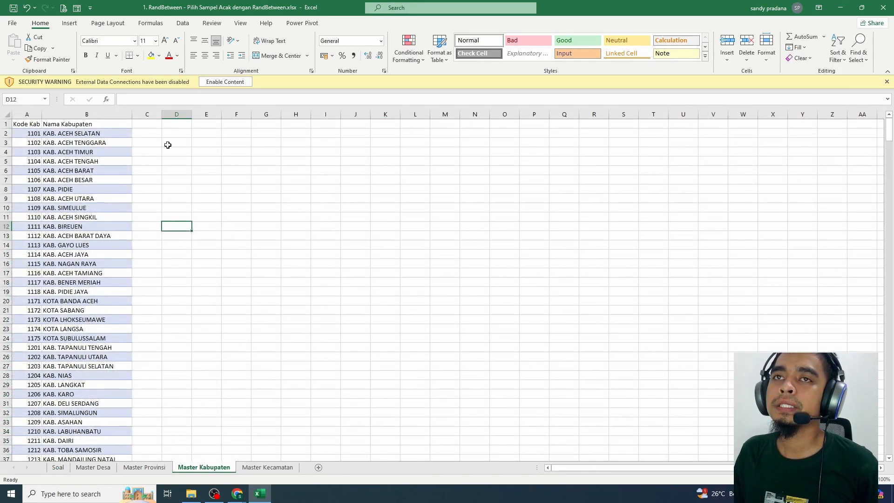
pyautogui.click(24, 133)
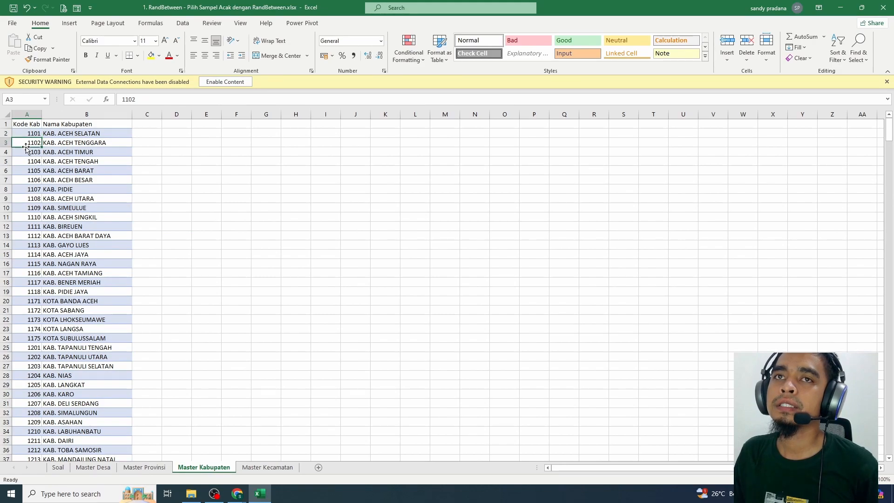
pyautogui.click(148, 133)
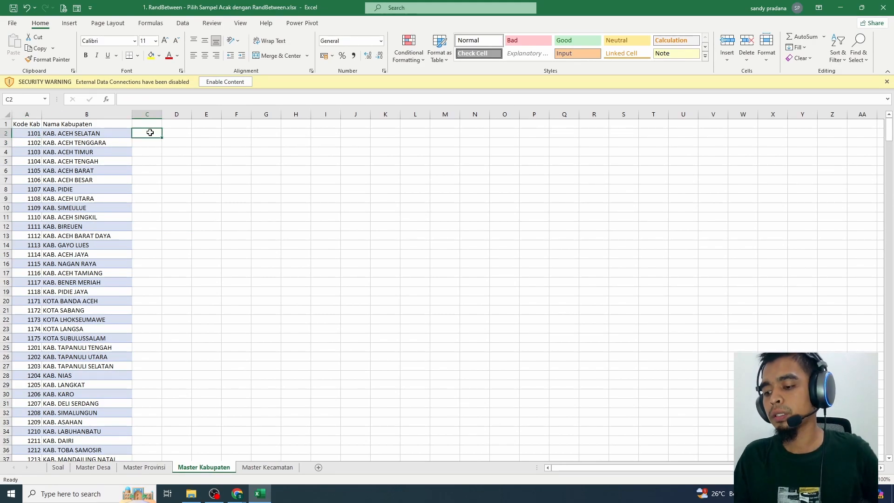
pyautogui.write('=CONCA')
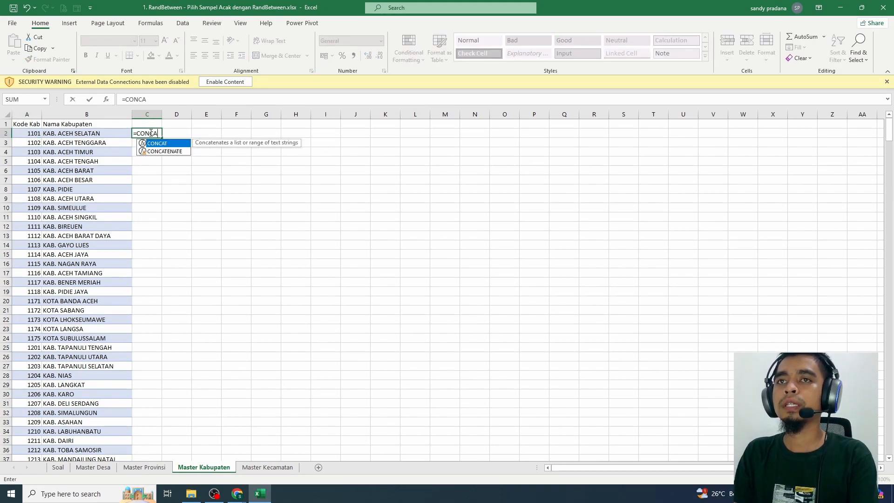
pyautogui.write('TENATE(')
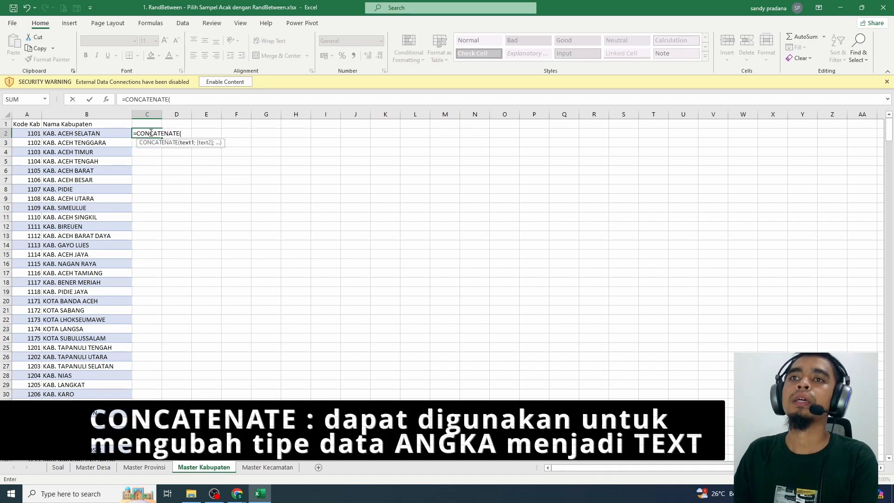
pyautogui.press('Left')
pyautogui.press('Left')
pyautogui.press('Return')
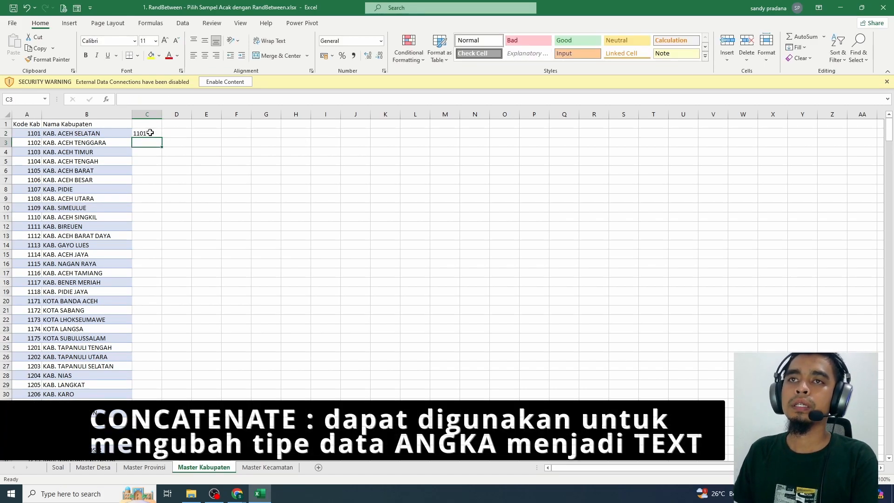
pyautogui.click(151, 133)
pyautogui.doubleClick(162, 138)
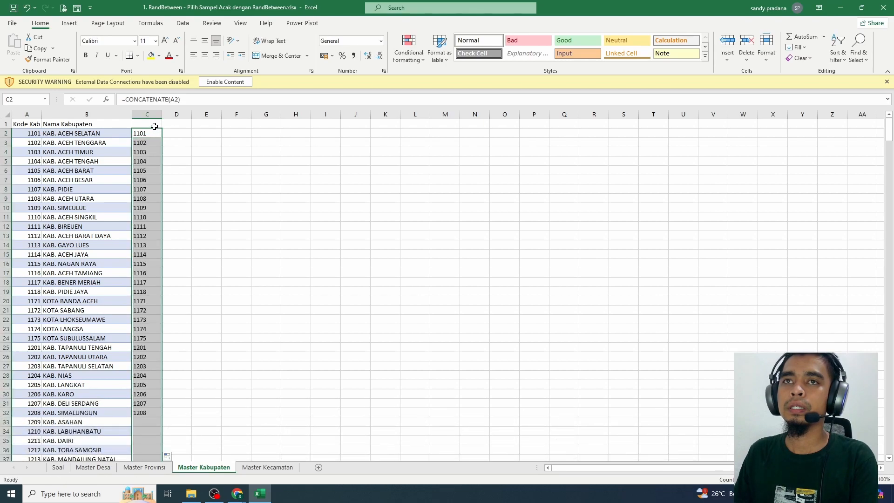
# Add the header Kode Kabupaten in C1 above the text-converted codes
pyautogui.click(155, 124)
pyautogui.write('kODE K')
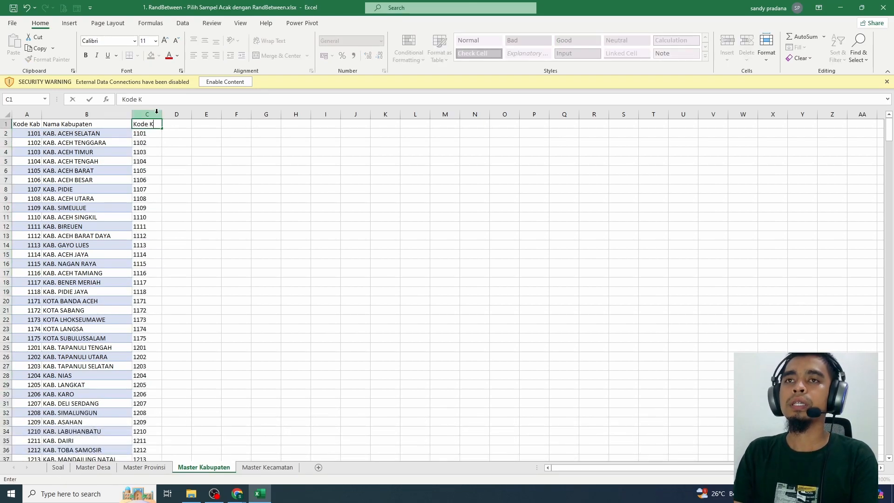
pyautogui.write('abupaten')
pyautogui.press('Return')
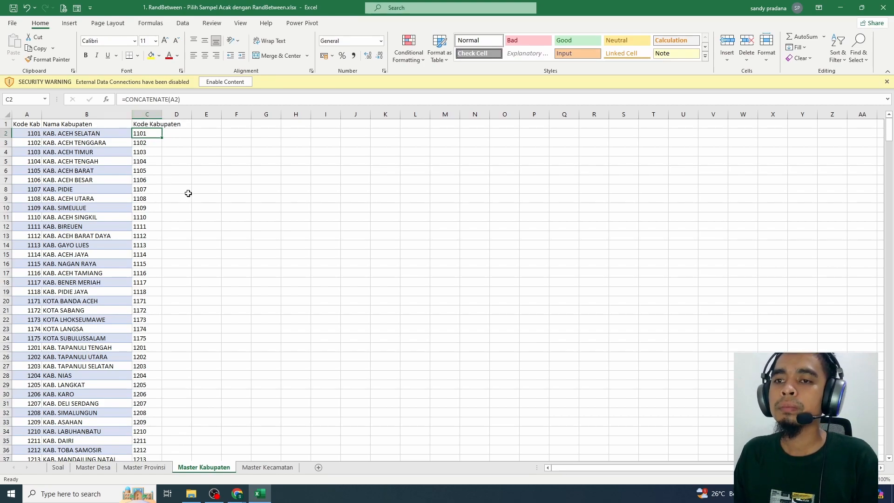
pyautogui.click(33, 134)
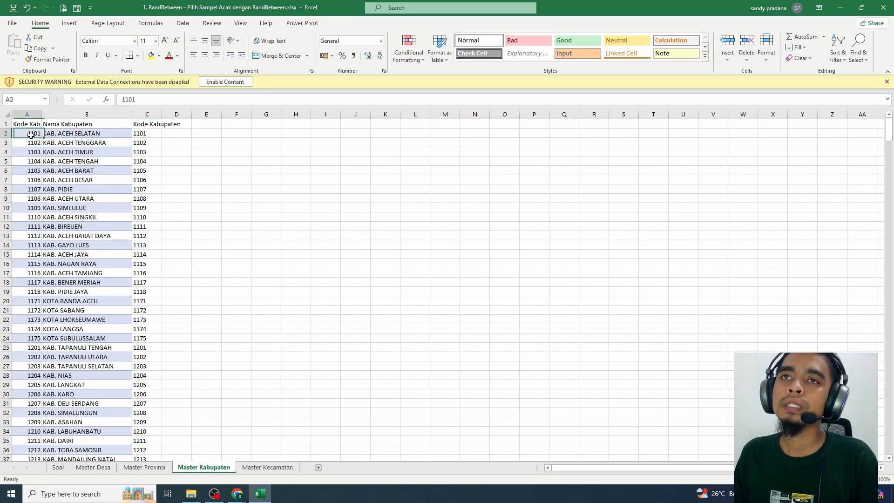
pyautogui.click(49, 151)
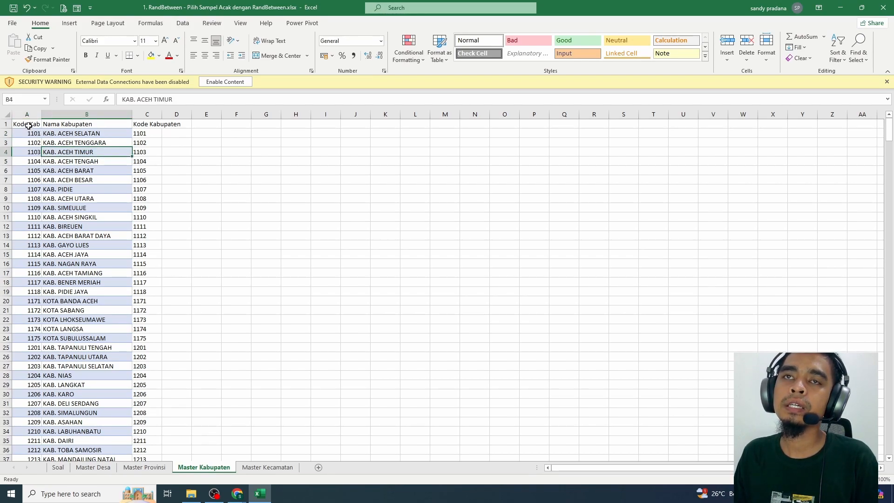
pyautogui.click(26, 124)
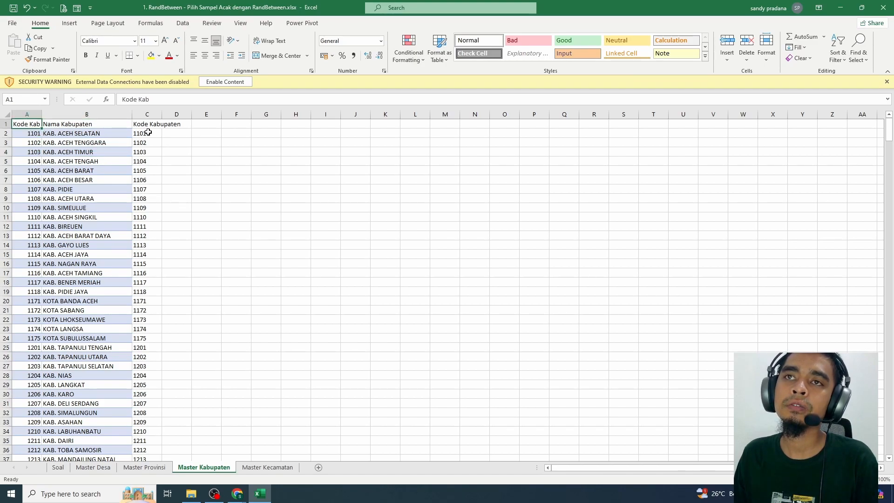
pyautogui.moveTo(149, 124); pyautogui.dragTo(153, 413)
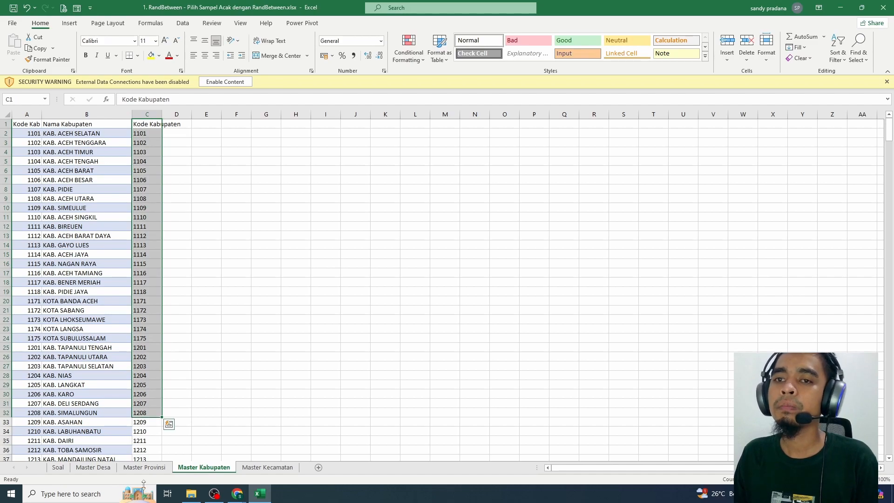
# Start an XLOOKUP formula in H5 of the Soal sheet under Nama Kabupaten, with E5 as the lookup value
pyautogui.click(58, 467)
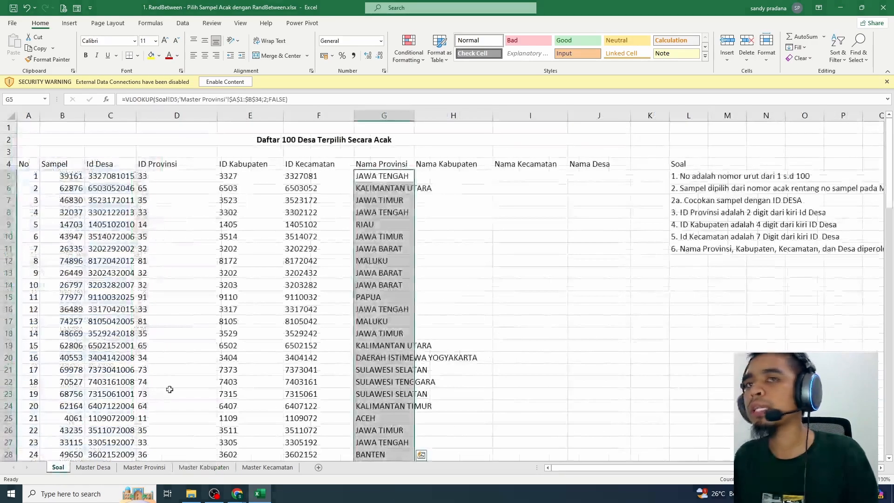
pyautogui.click(443, 176)
pyautogui.write('=')
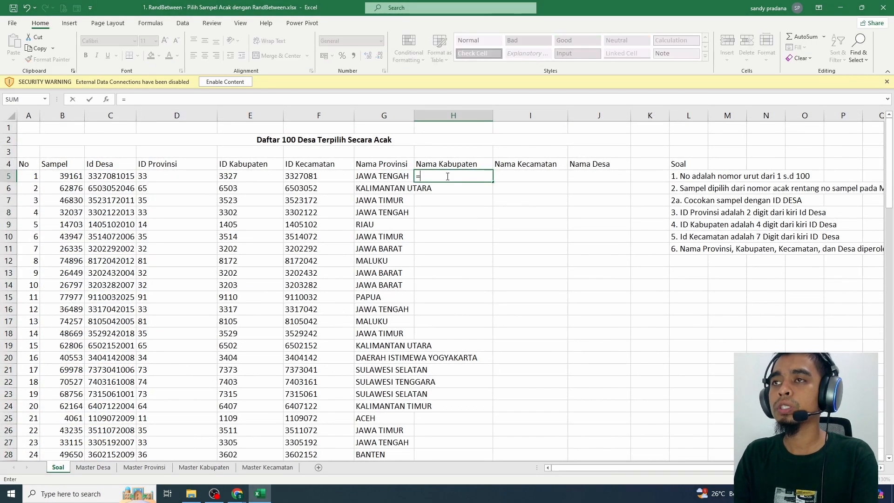
pyautogui.write('XLO')
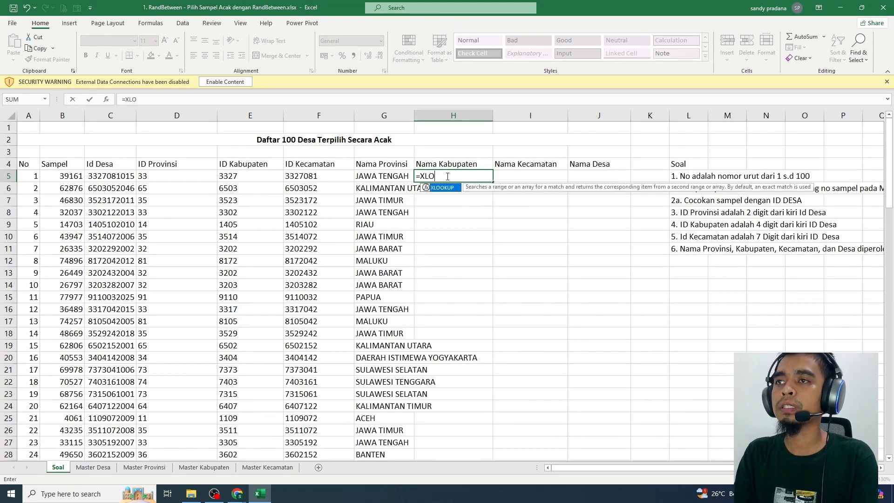
pyautogui.press('Tab')
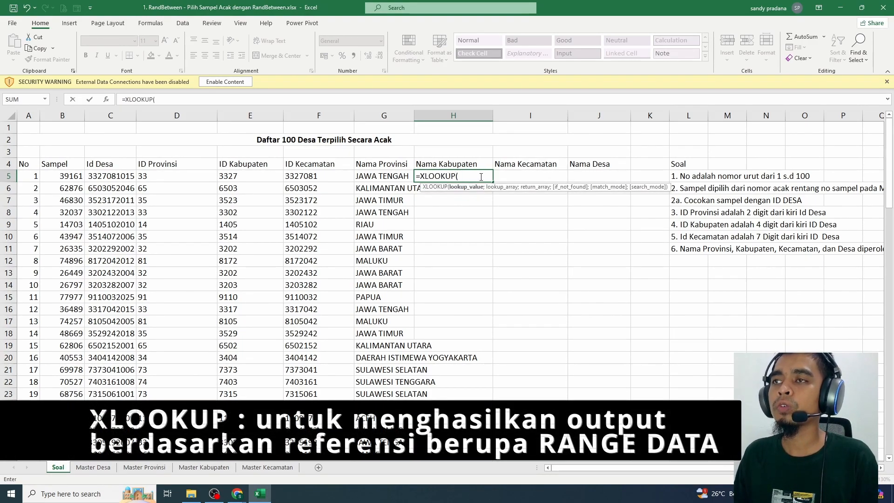
pyautogui.click(239, 176)
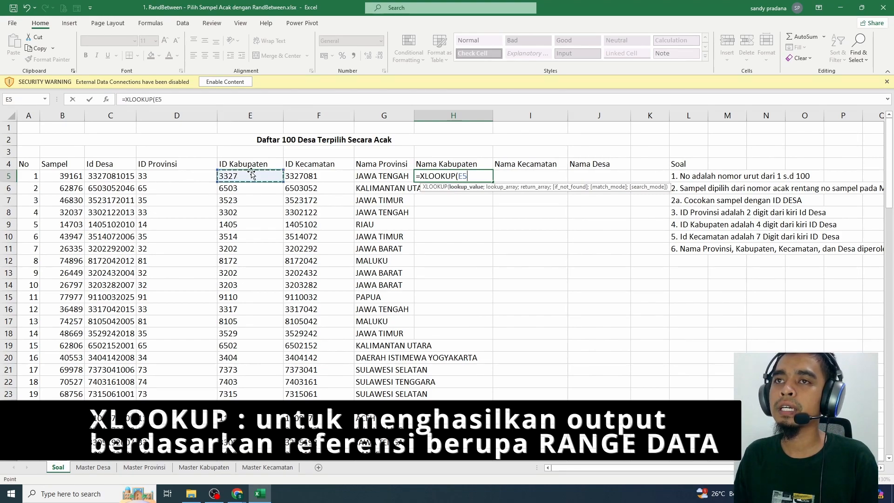
pyautogui.write(';')
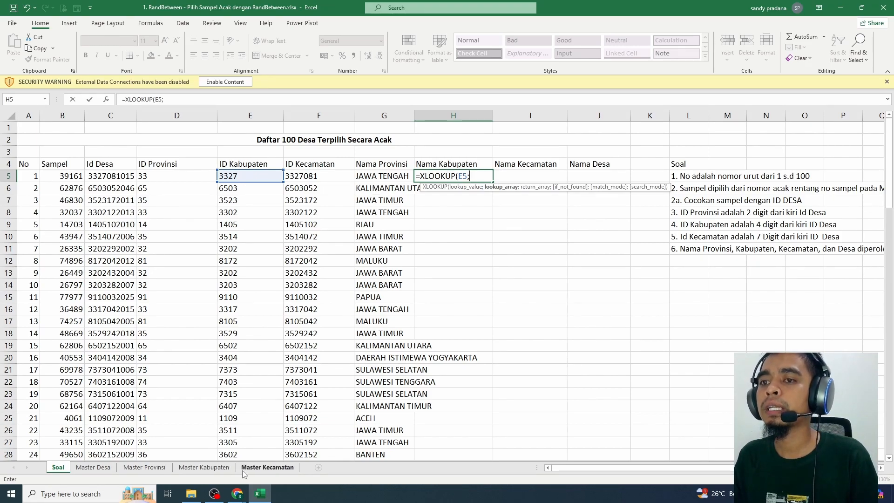
# Set the XLOOKUP lookup array to the absolute range $C$2:$C$515 on the Master Kabupaten sheet
pyautogui.click(204, 467)
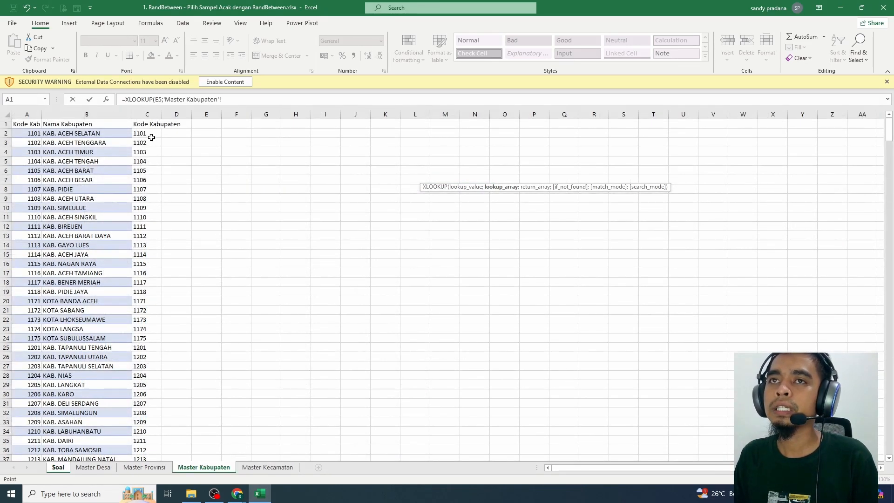
pyautogui.moveTo(153, 131); pyautogui.dragTo(155, 221)
pyautogui.press('End')
pyautogui.hotkey('shift', 'Down')
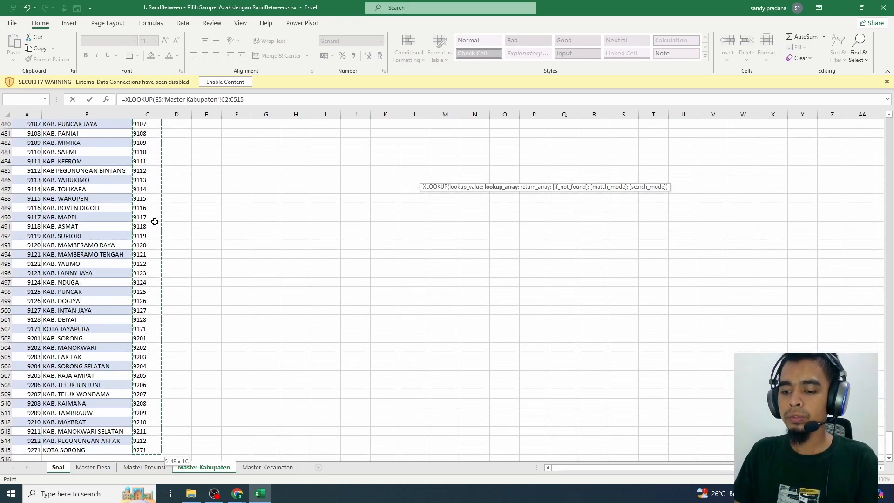
pyautogui.press('F4')
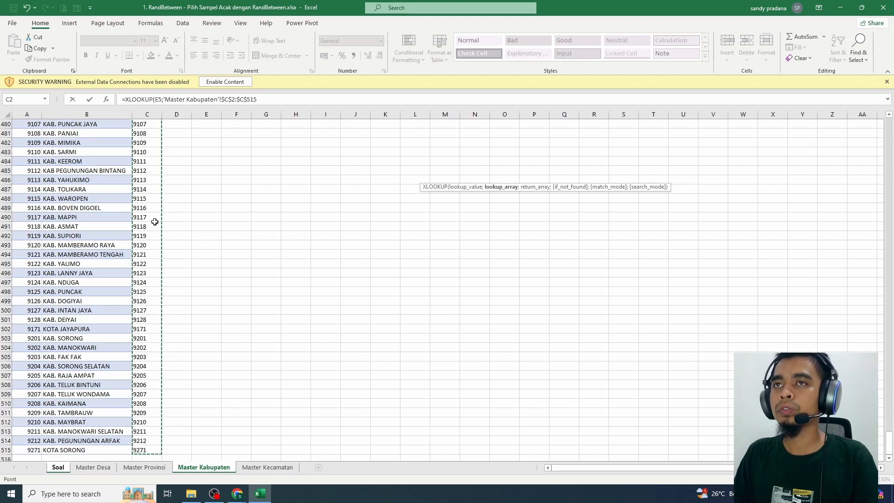
pyautogui.write(';')
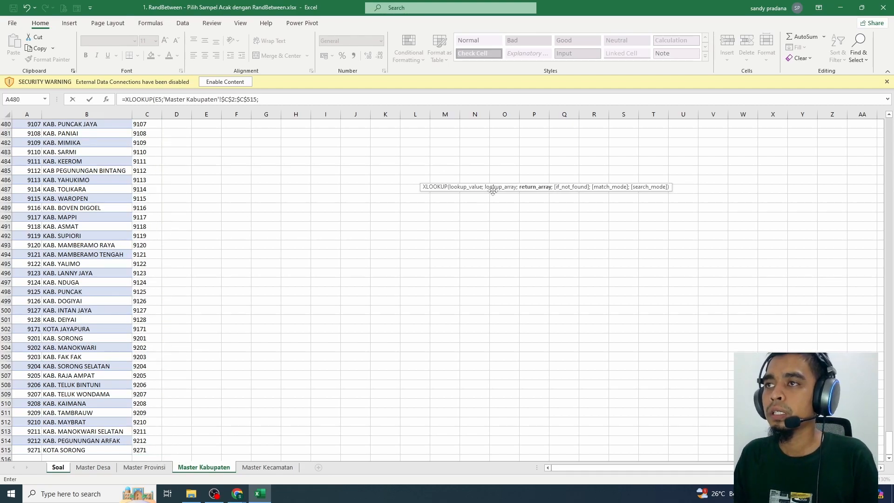
# Set the XLOOKUP return array to the kabupaten names in the absolute range $B$2:$B$515 on Master Kabupaten
pyautogui.click(891, 213)
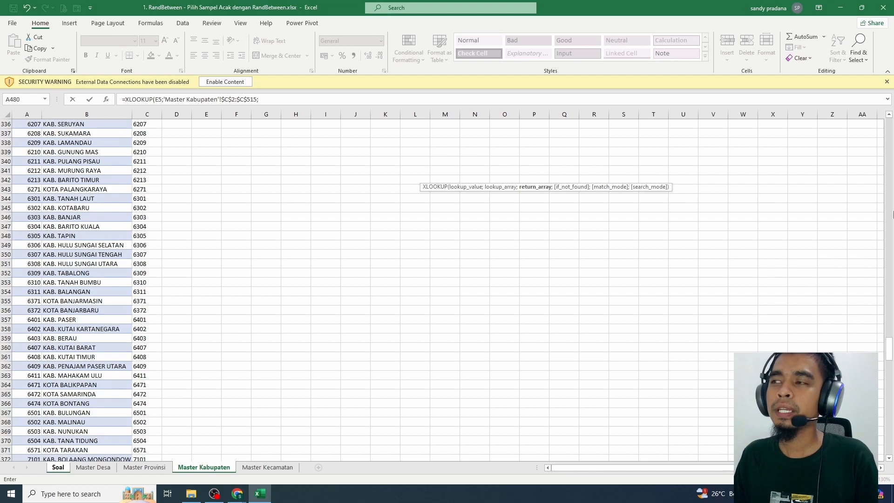
pyautogui.moveTo(889, 336); pyautogui.dragTo(889, 123)
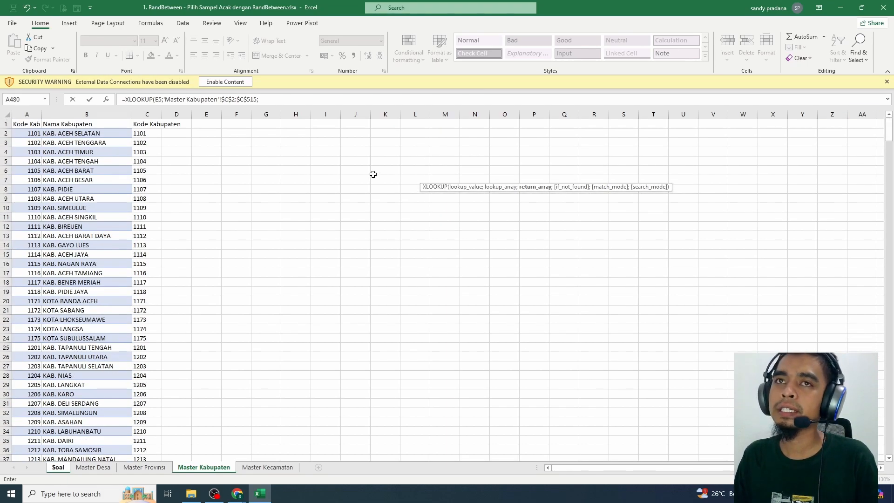
pyautogui.click(63, 132)
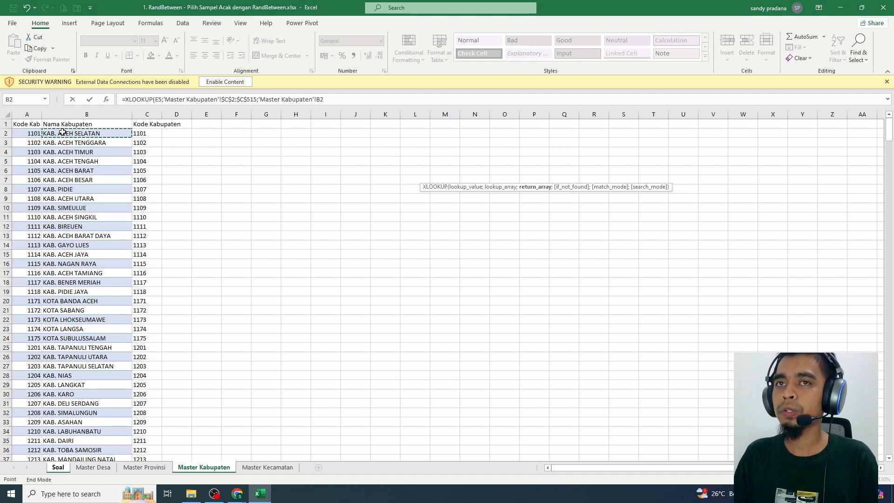
pyautogui.hotkey('ctrl', 'shift', 'Down')
pyautogui.press('F4')
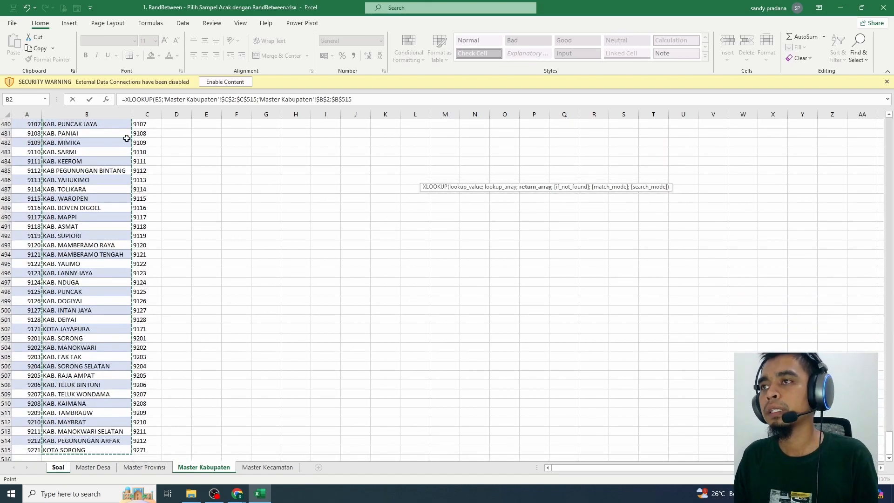
pyautogui.write(';')
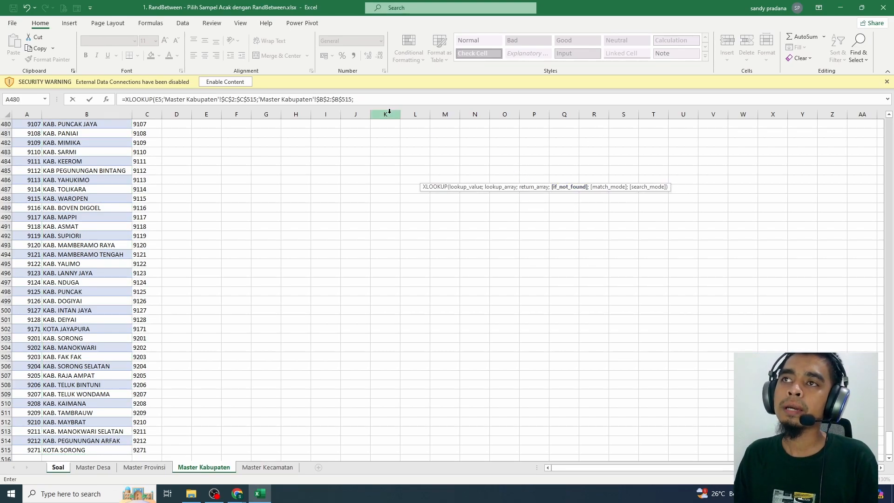
# Finish the XLOOKUP with "DATA TIDAK DITEMUKAN" as the not-found text, match mode 0 for exact match, and an empty search mode
pyautogui.click(379, 99)
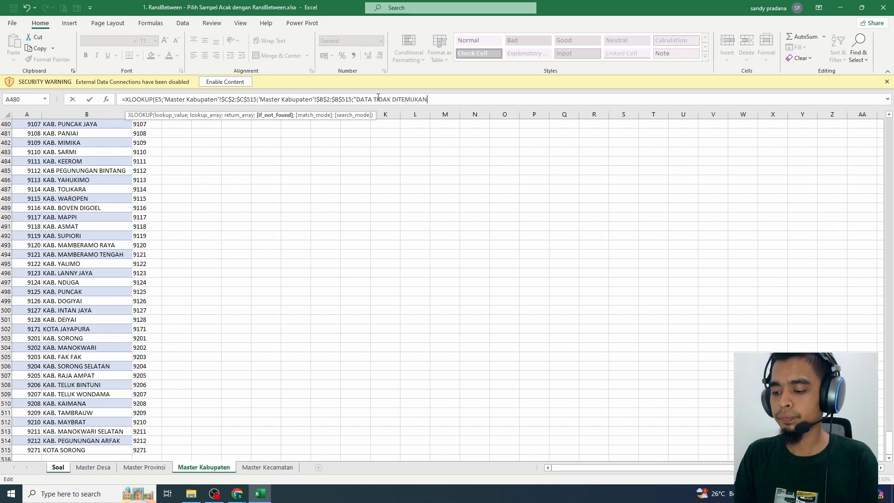
pyautogui.write(';')
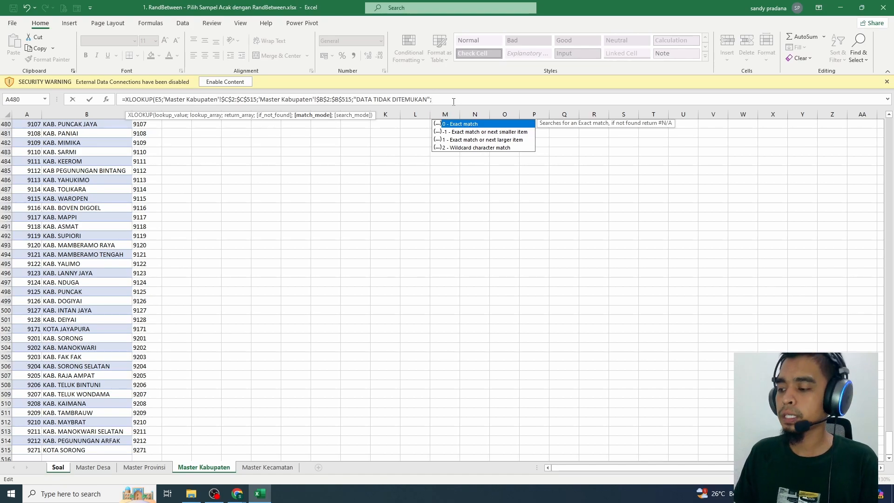
pyautogui.write('0')
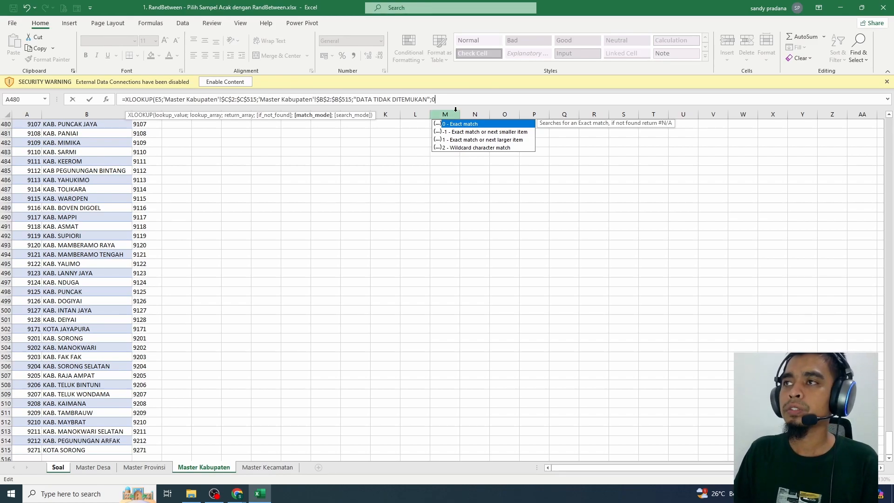
pyautogui.write(';')
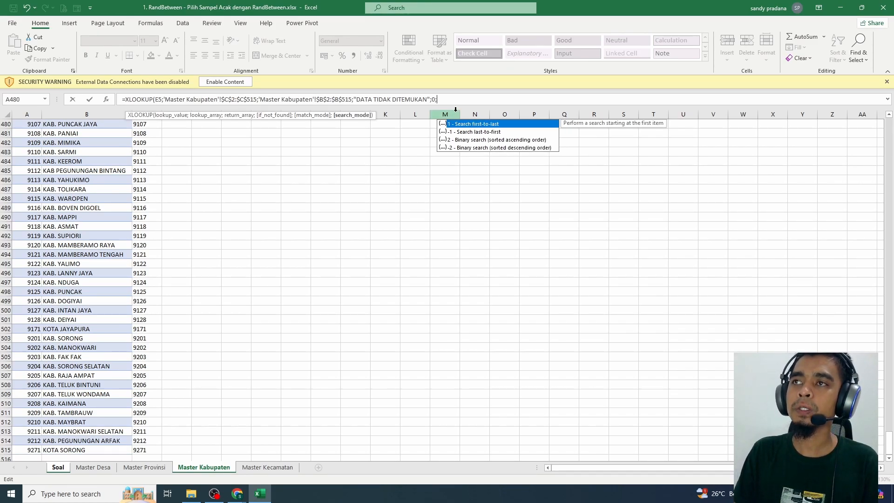
pyautogui.press('Return')
# Fill the XLOOKUP formula from H5 down the Nama Kabupaten column
pyautogui.click(465, 177)
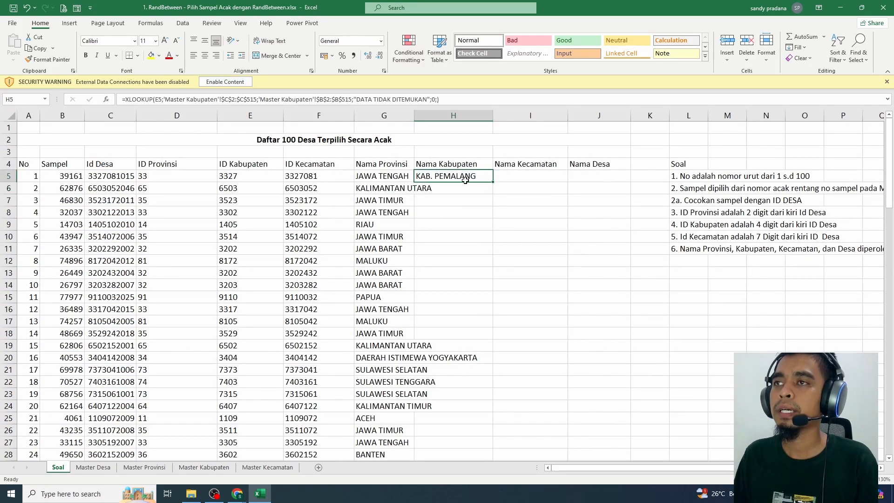
pyautogui.doubleClick(492, 181)
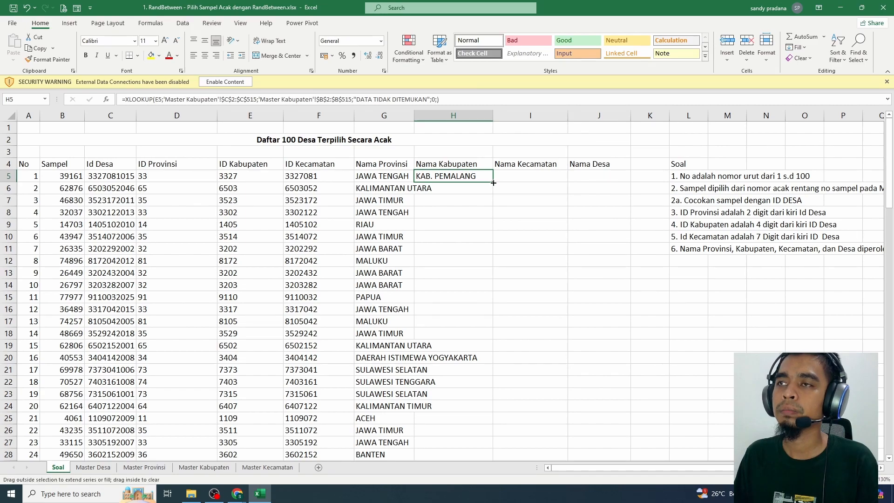
pyautogui.click(460, 201)
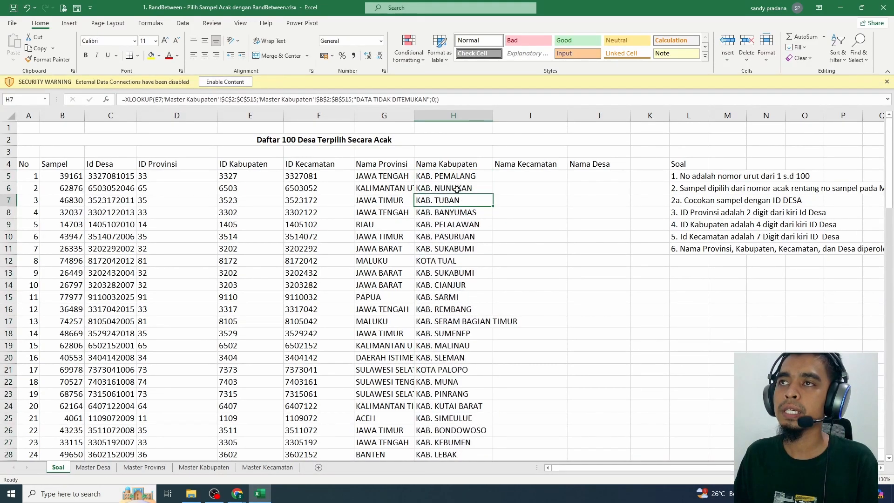
# Compare the ID Kecamatan value in F5 with the code format on the Master Kecamatan sheet
pyautogui.click(520, 176)
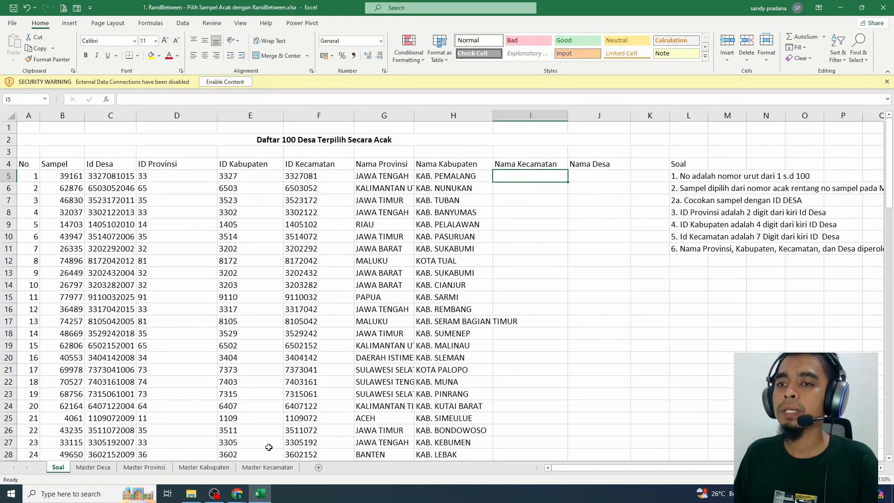
pyautogui.click(267, 467)
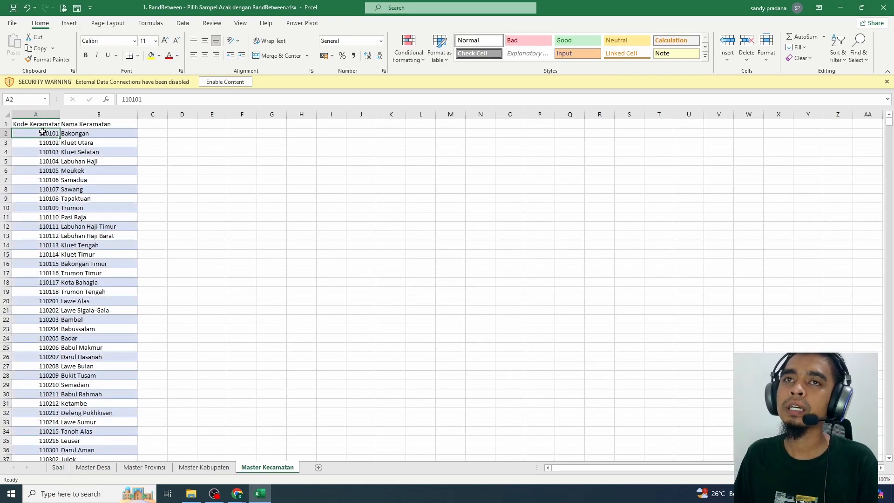
pyautogui.click(104, 471)
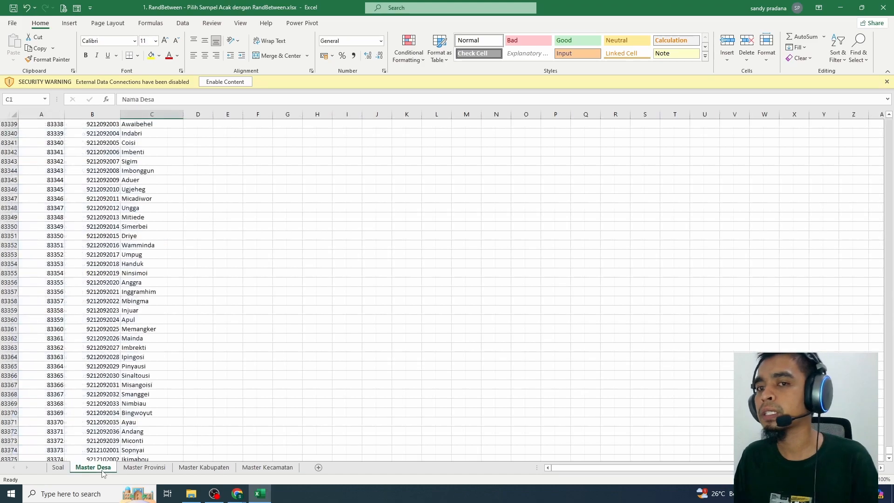
pyautogui.click(65, 468)
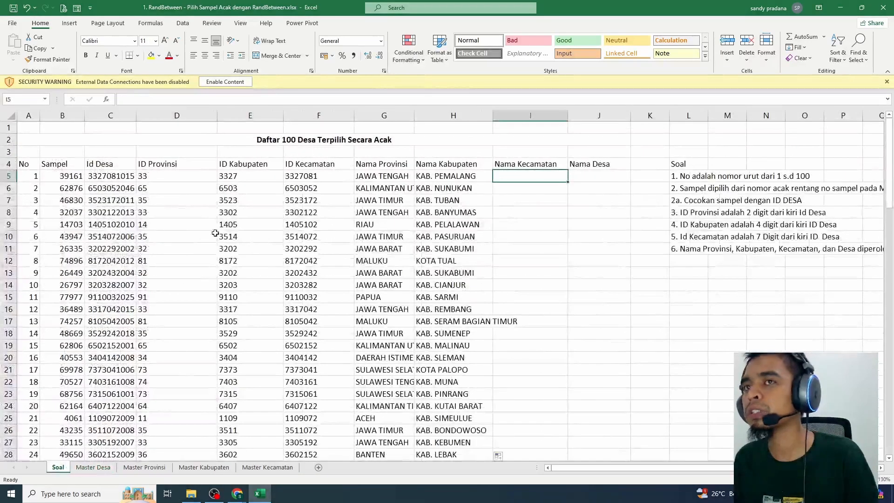
pyautogui.click(312, 178)
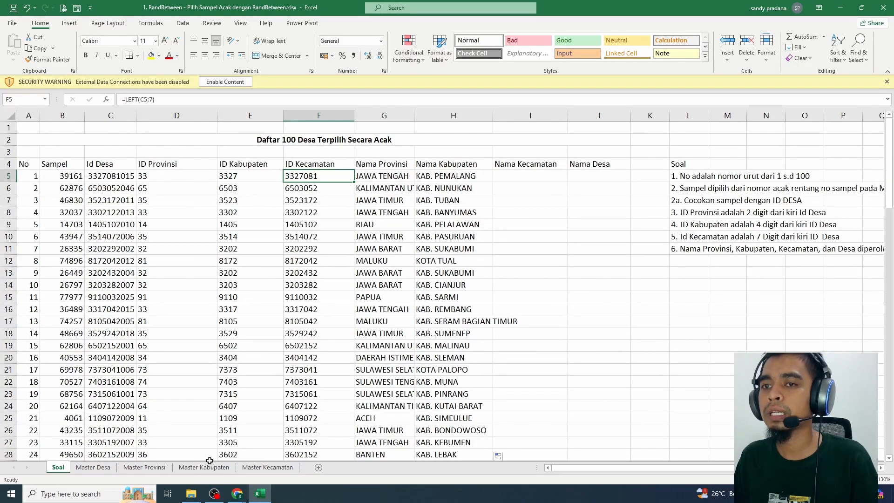
# Convert the kecamatan codes to text with =CONCATENATE(A2) in C2 of Master Kecamatan and fill it down column C
pyautogui.click(267, 467)
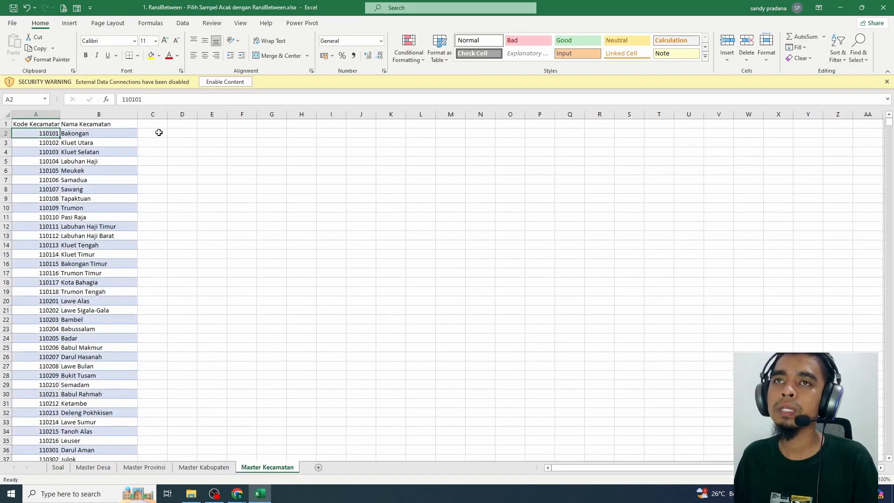
pyautogui.click(159, 133)
pyautogui.write('=')
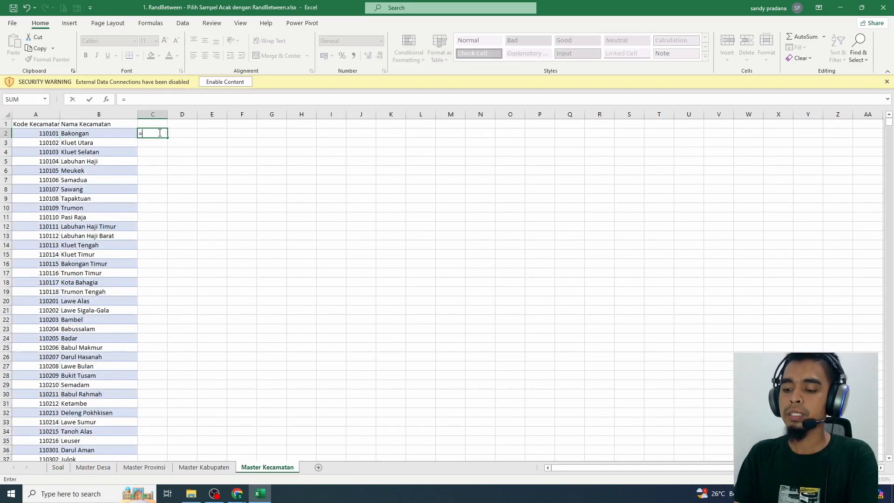
pyautogui.write('CONCATENA')
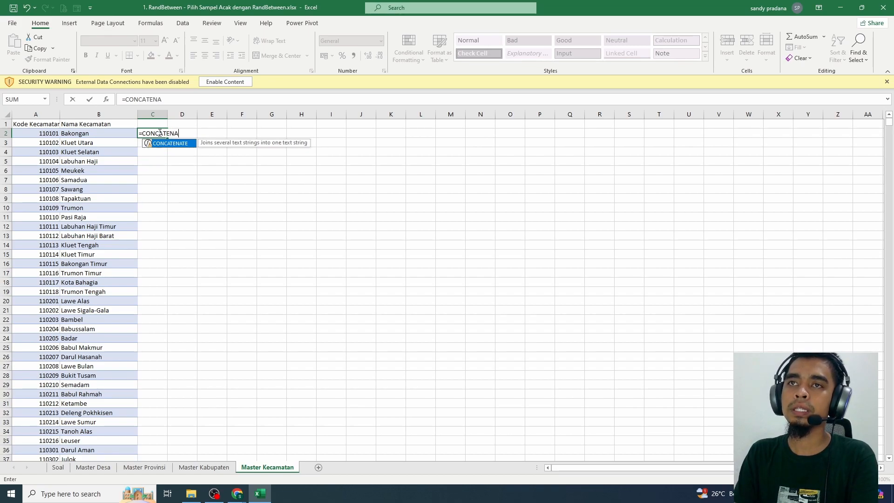
pyautogui.write('(A2)')
pyautogui.press('Return')
pyautogui.click(159, 132)
pyautogui.doubleClick(167, 138)
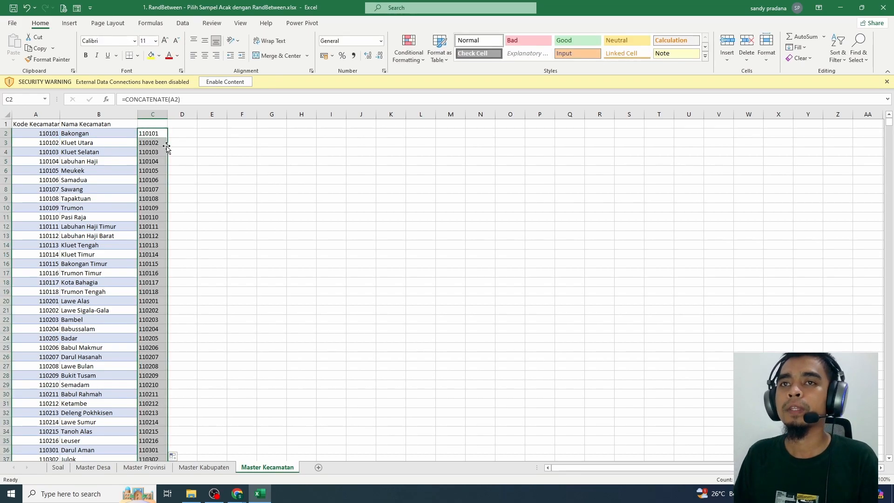
pyautogui.click(161, 158)
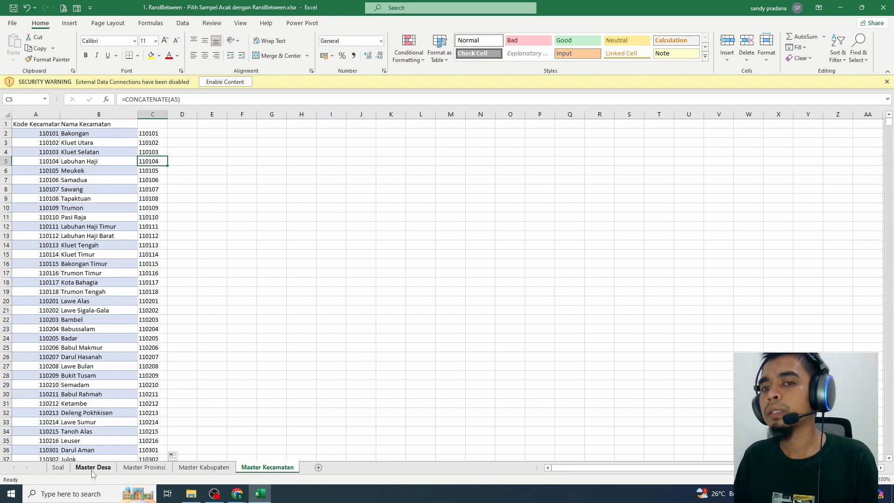
pyautogui.click(53, 470)
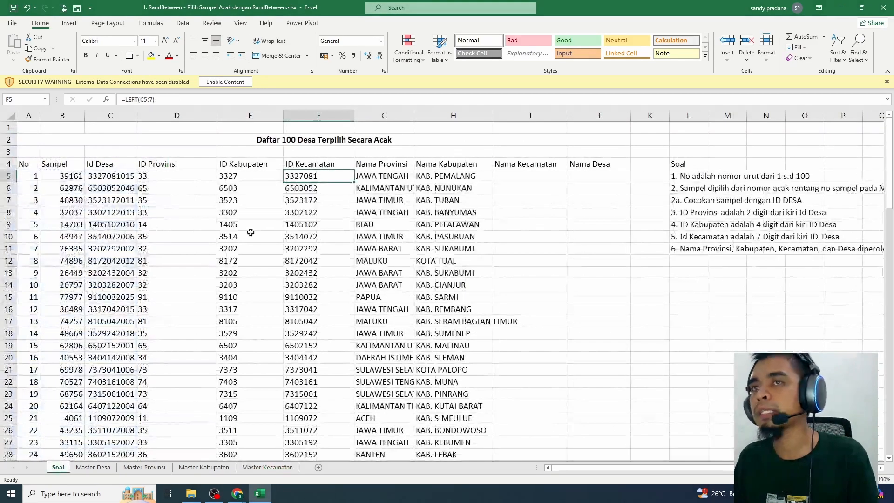
pyautogui.click(522, 172)
pyautogui.write('=')
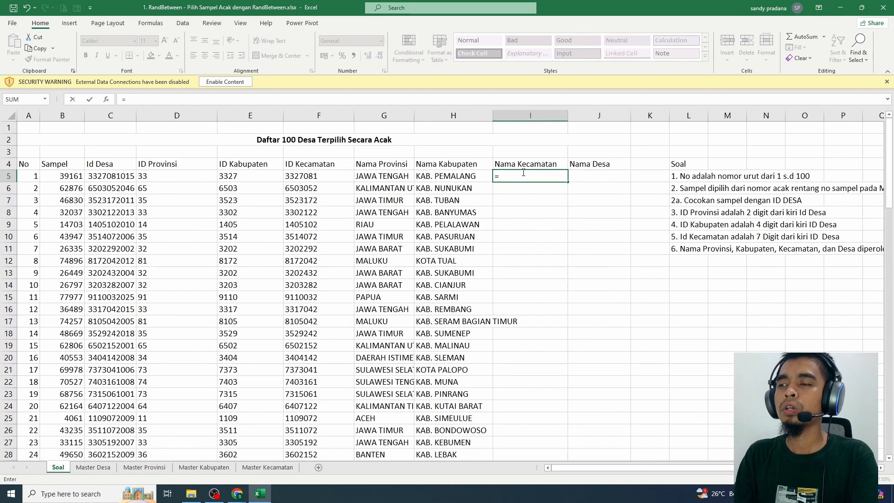
pyautogui.write('x')
pyautogui.press('BackSpace')
pyautogui.write('XLOOKUP')
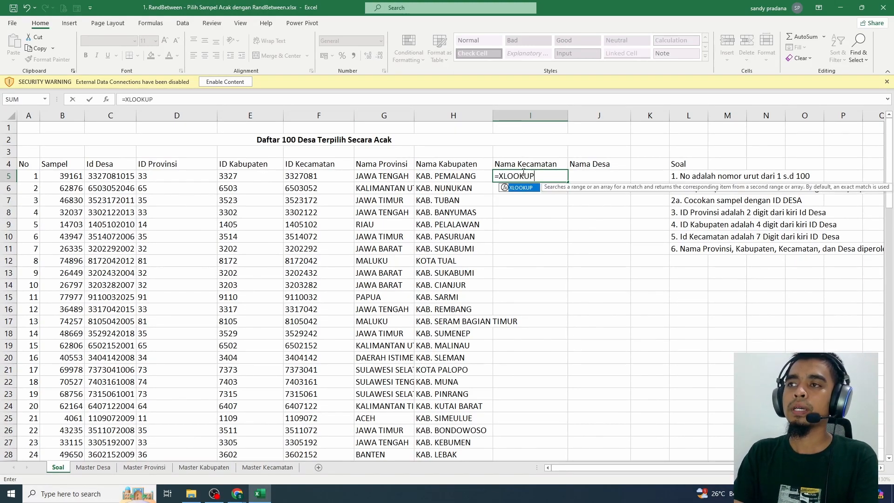
pyautogui.write('(')
pyautogui.press('BackSpace')
pyautogui.press('BackSpace')
pyautogui.press('BackSpace')
pyautogui.press('BackSpace')
pyautogui.press('BackSpace')
pyautogui.press('BackSpace')
pyautogui.press('BackSpace')
pyautogui.press('BackSpace')
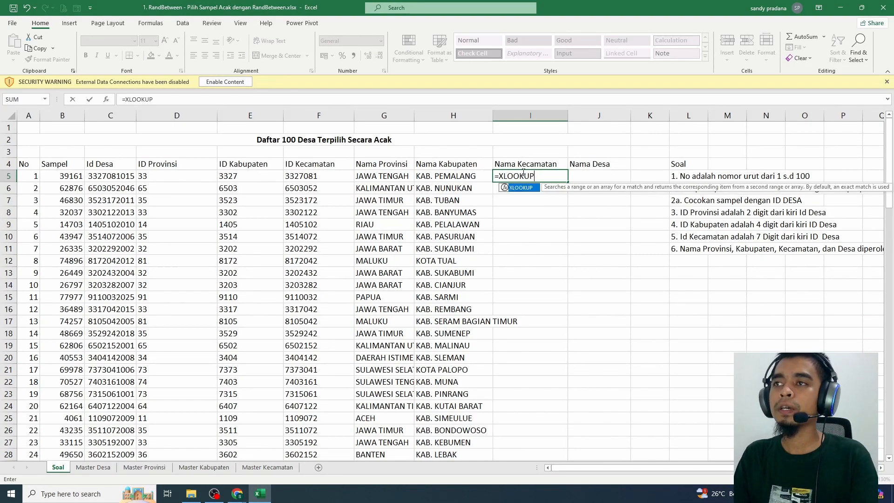
pyautogui.press('Escape')
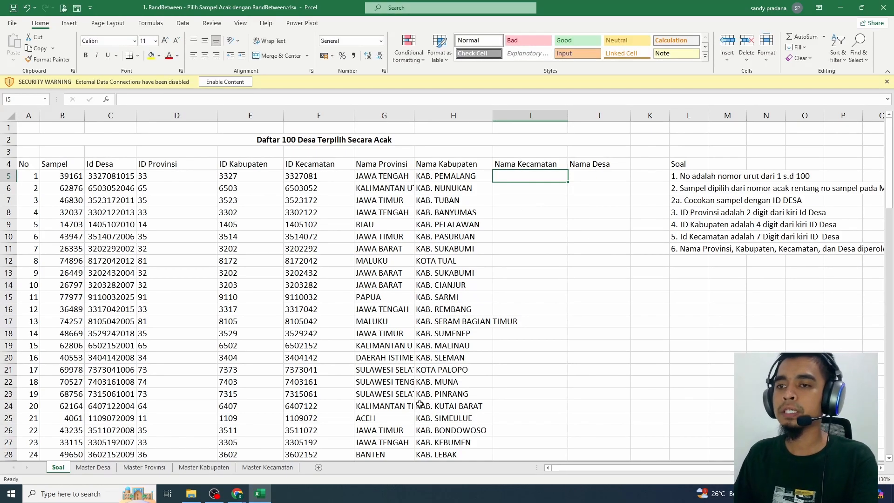
# Copy the text codes from C2 down on Master Kecamatan and paste them as values over Kode Kecamatan from A2
pyautogui.click(262, 467)
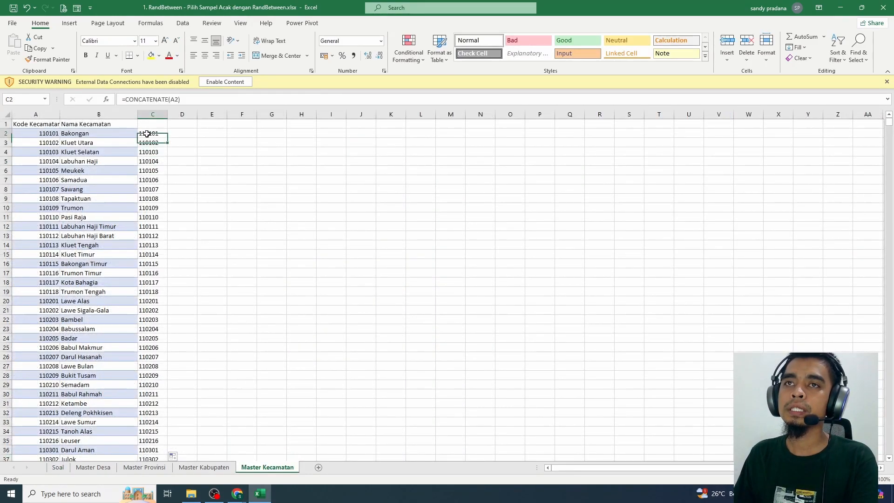
pyautogui.click(148, 133)
pyautogui.hotkey('ctrl', 'shift', 'Down')
pyautogui.hotkey('ctrl', 'c')
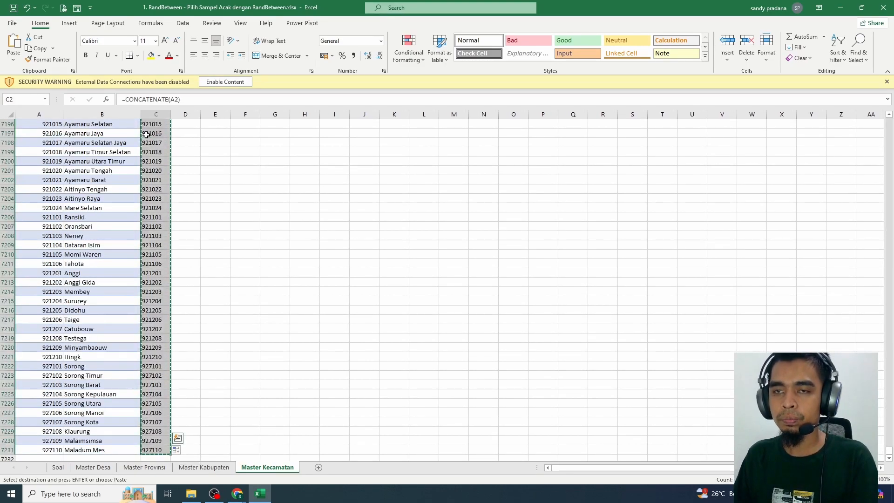
pyautogui.rightClick(147, 134)
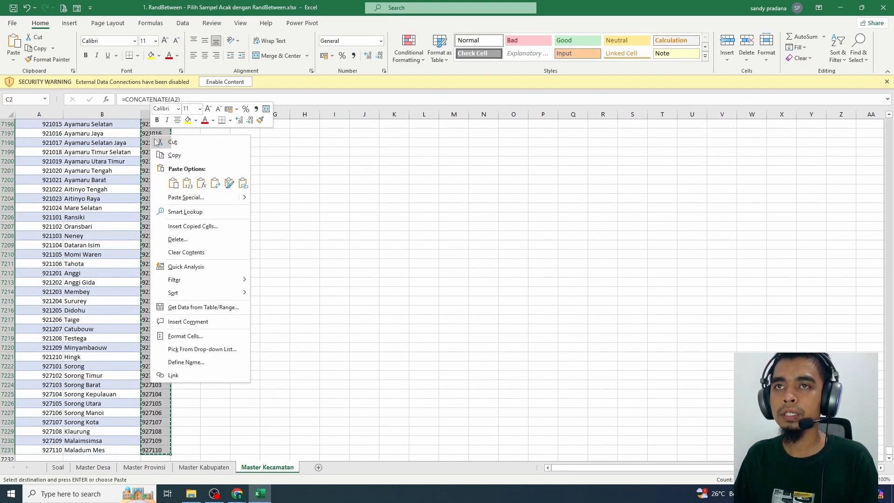
pyautogui.click(174, 183)
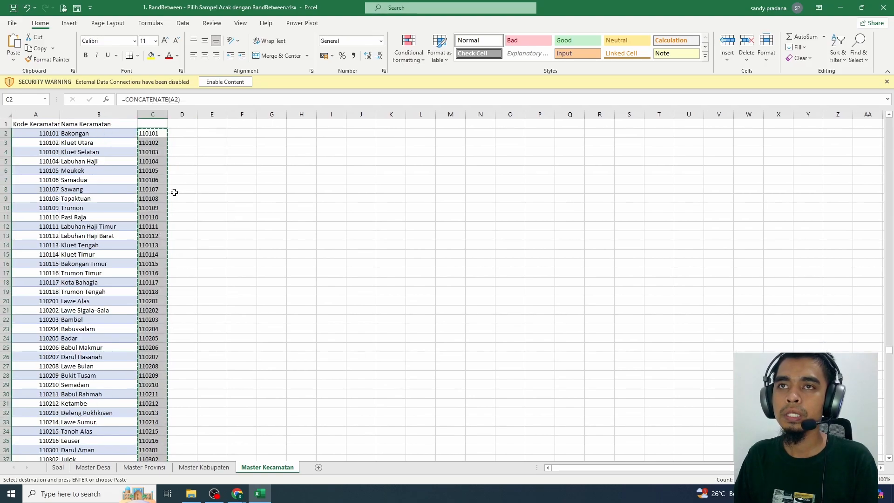
pyautogui.click(45, 132)
pyautogui.rightClick(45, 131)
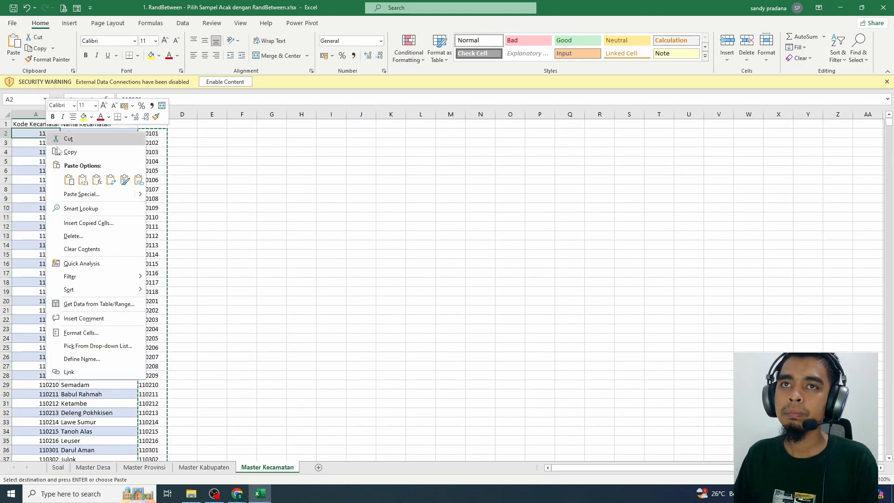
pyautogui.click(88, 182)
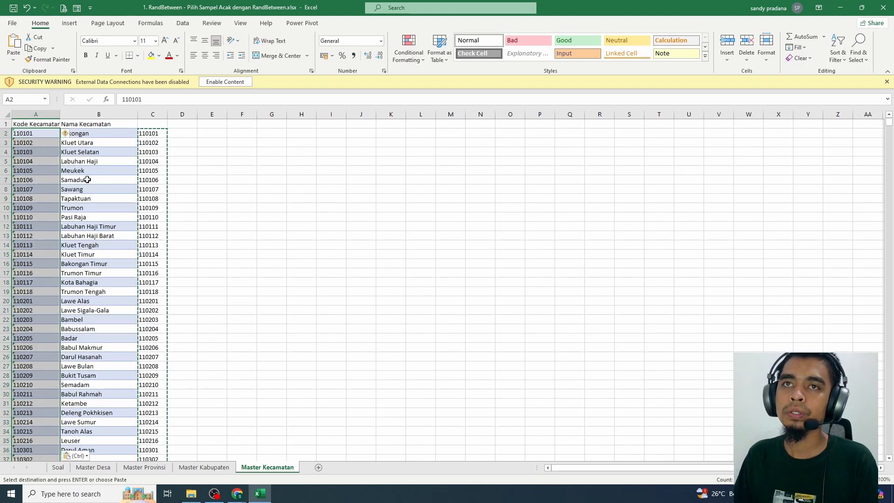
# Delete helper column C from the Master Kecamatan sheet
pyautogui.click(145, 171)
pyautogui.click(152, 114)
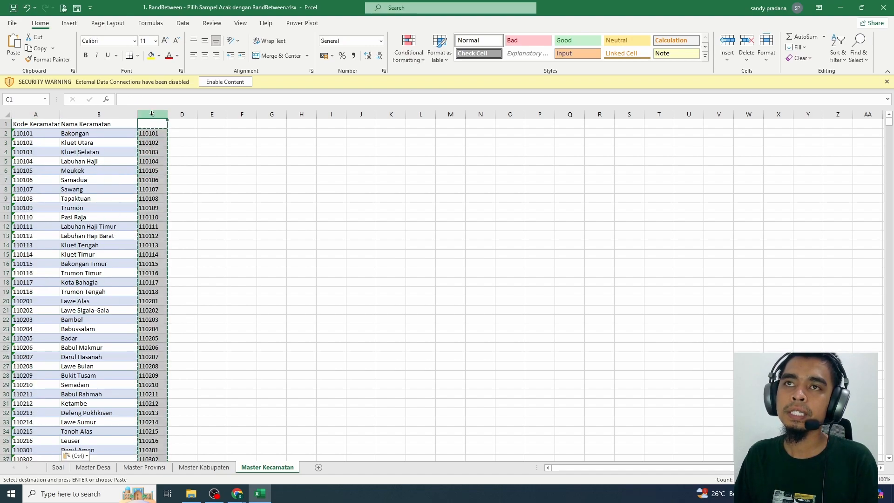
pyautogui.rightClick(154, 114)
pyautogui.click(179, 205)
pyautogui.click(226, 282)
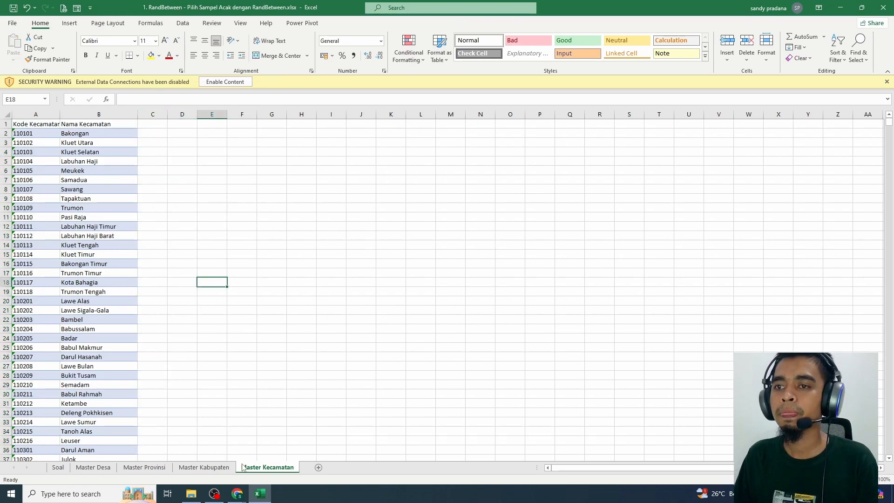
# Start a VLOOKUP in I5 of the Soal sheet with the ID Kecamatan in F5 as the lookup value
pyautogui.click(52, 469)
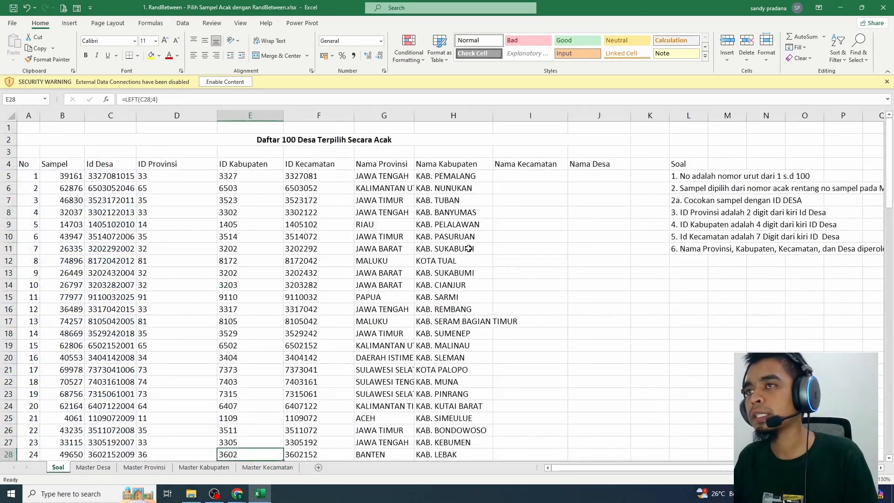
pyautogui.click(537, 178)
pyautogui.write('=')
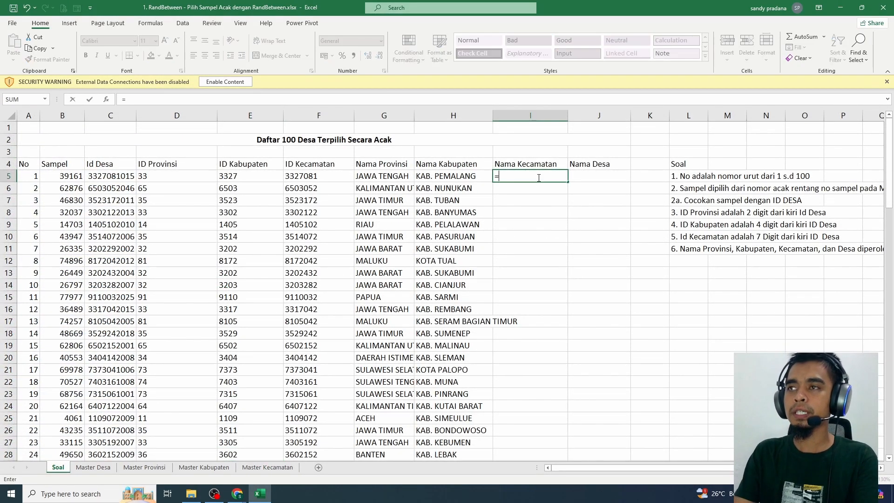
pyautogui.write('VLOOKUP(')
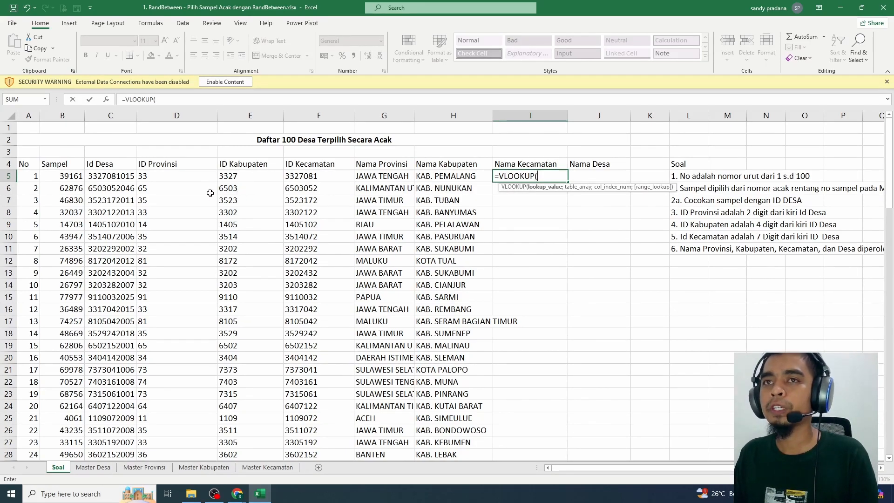
pyautogui.click(305, 177)
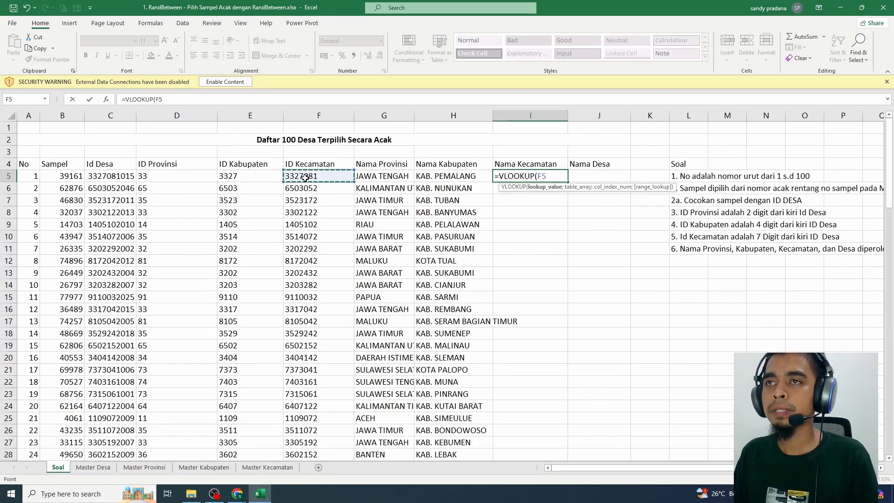
pyautogui.write(';')
# Set the VLOOKUP table array to the absolute range $A$1:$B$7231 on the Master Kecamatan sheet
pyautogui.click(263, 467)
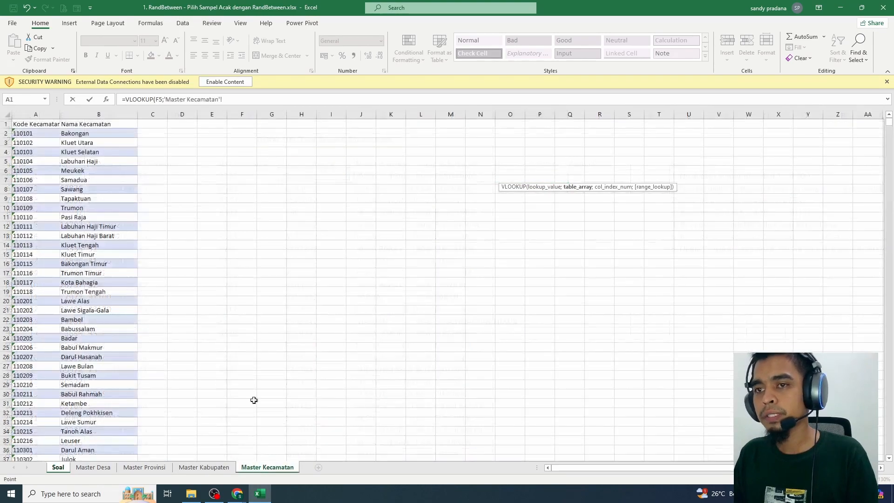
pyautogui.moveTo(31, 124); pyautogui.dragTo(101, 185)
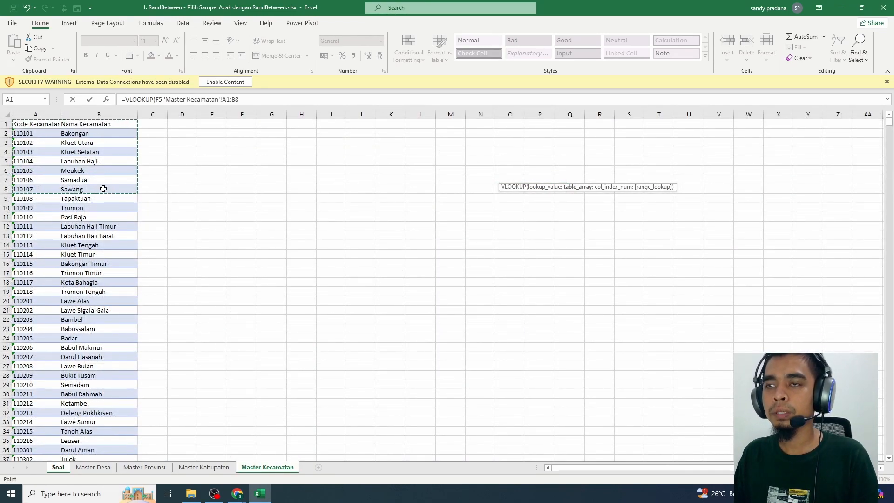
pyautogui.hotkey('ctrl', 'shift', 'Down')
pyautogui.press('F4')
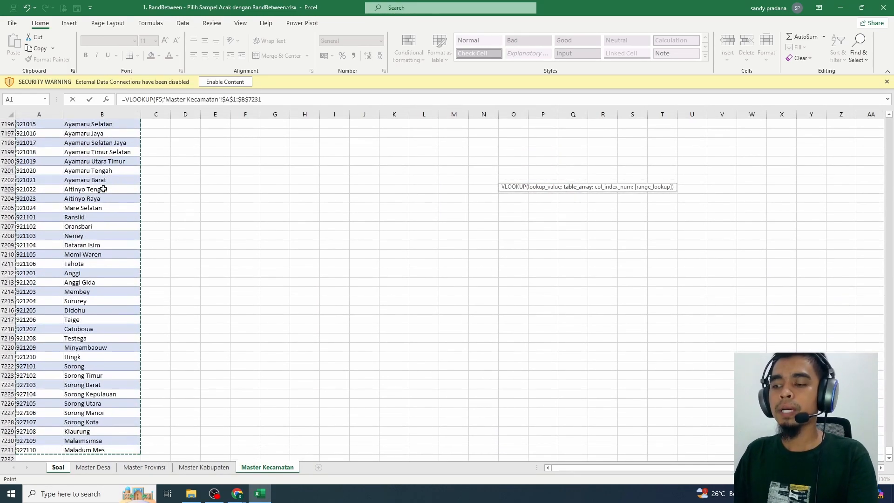
pyautogui.write(';')
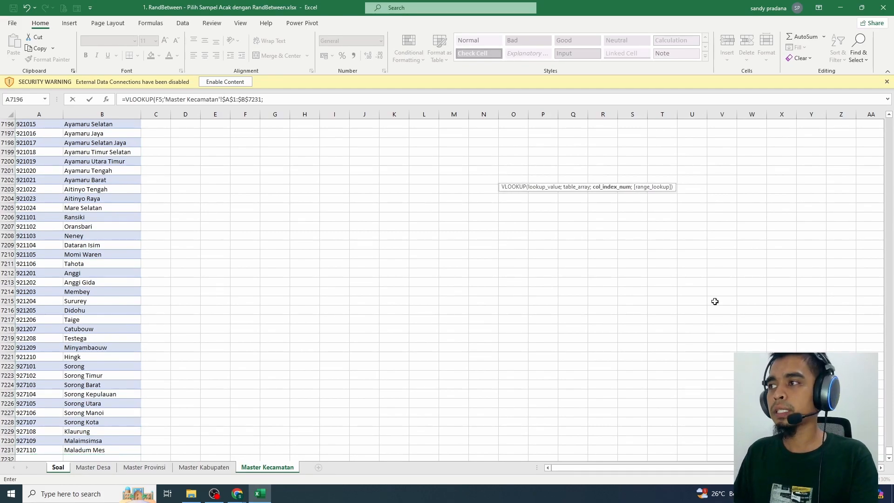
# Finish the Nama Kecamatan VLOOKUP with column index 2 and FALSE for an exact match
pyautogui.moveTo(888, 450); pyautogui.dragTo(888, 72)
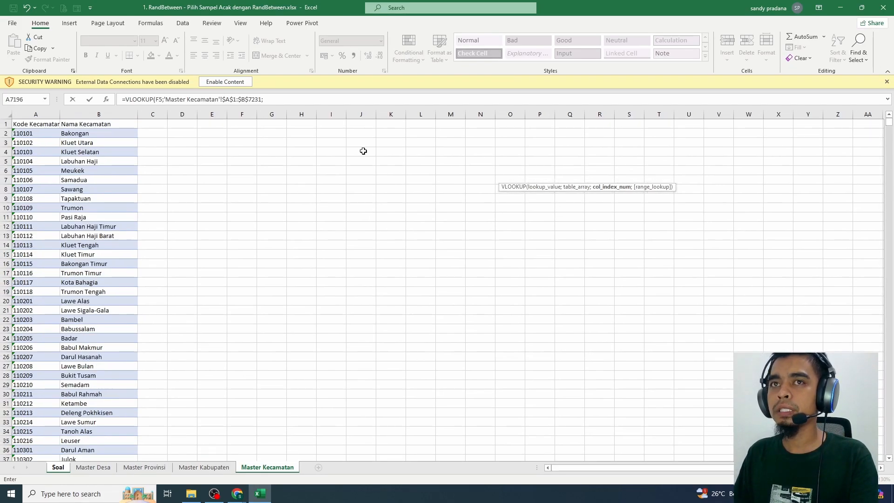
pyautogui.write('2;')
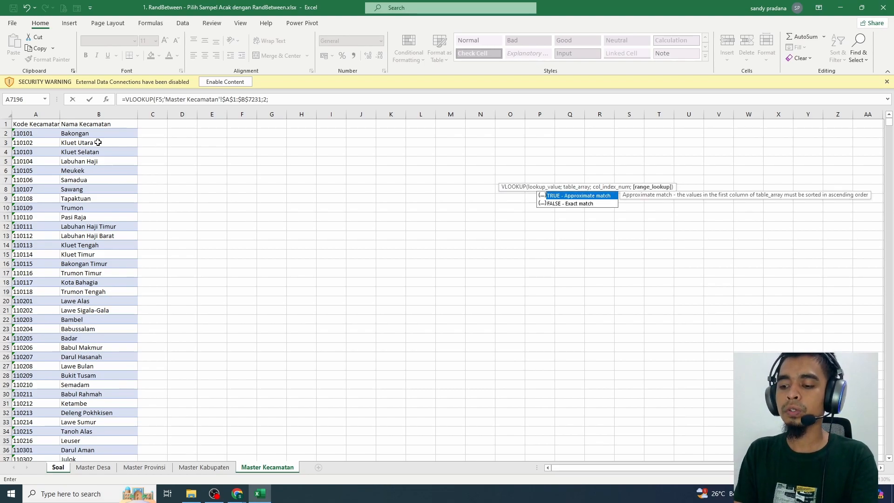
pyautogui.write('FALSE')
pyautogui.press('Return')
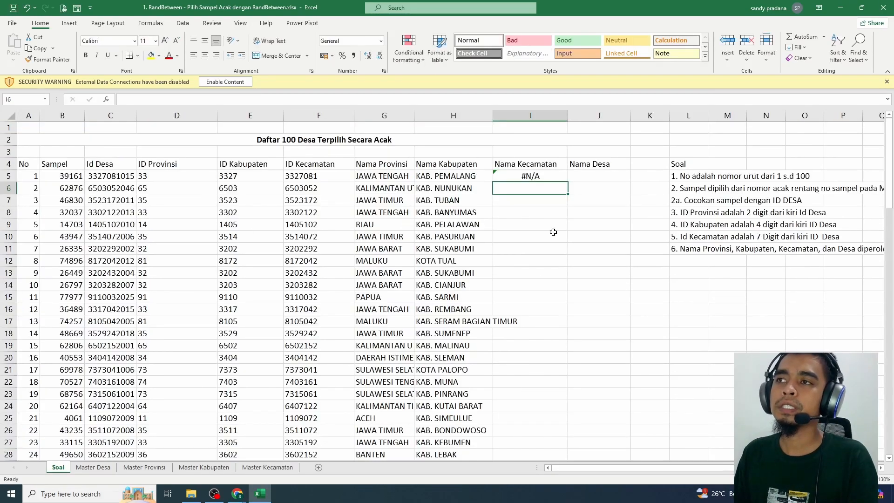
pyautogui.click(268, 467)
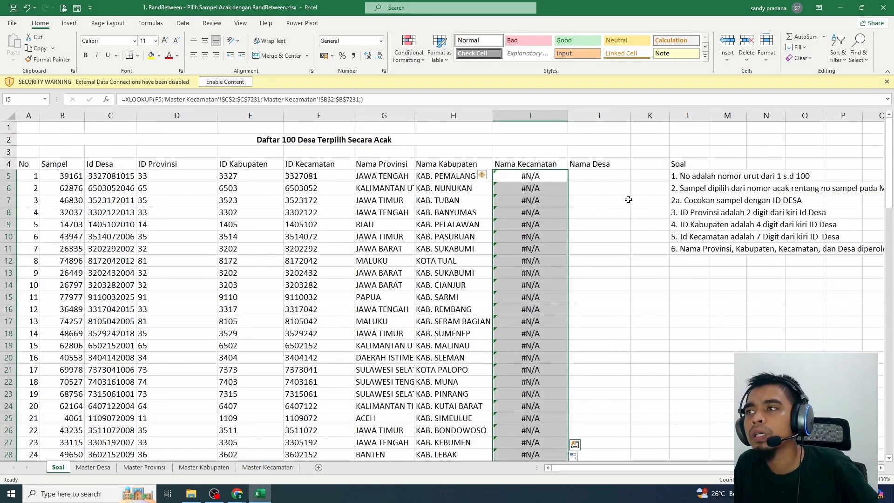
pyautogui.click(750, 248)
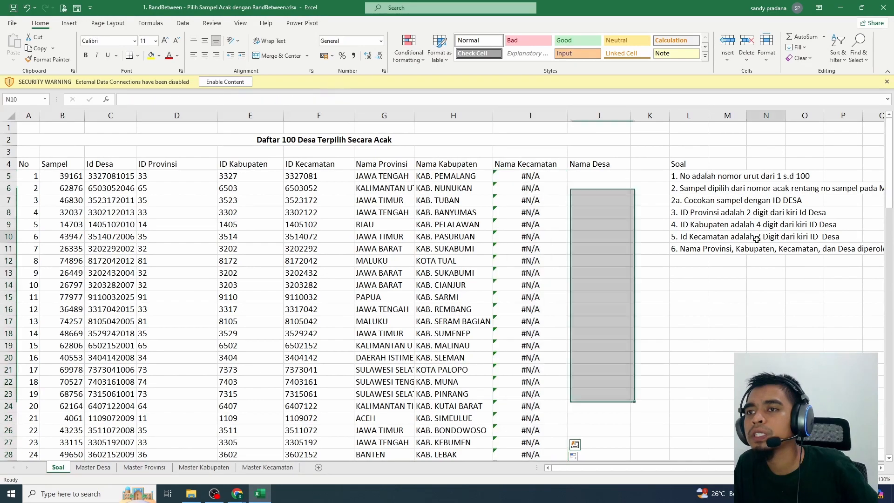
# Change the ID Kecamatan formula in F5 of the Soal sheet to take 6 characters from the left of C5
pyautogui.click(204, 467)
pyautogui.click(257, 469)
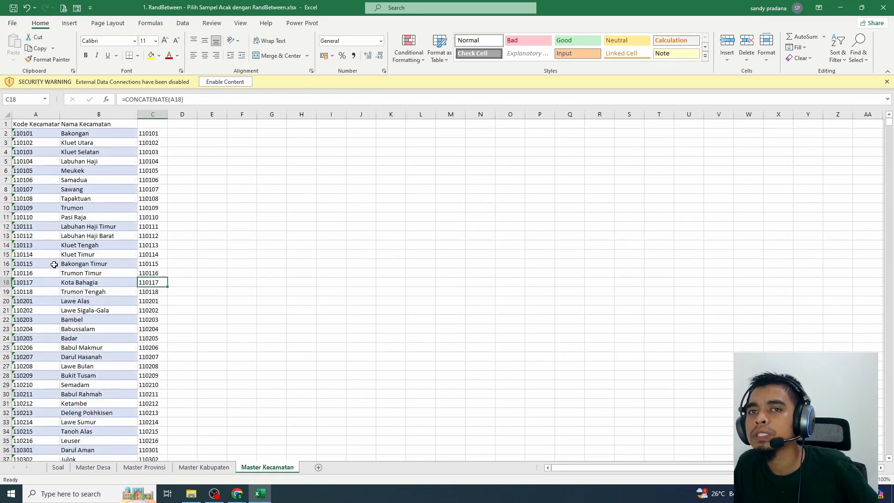
pyautogui.click(86, 468)
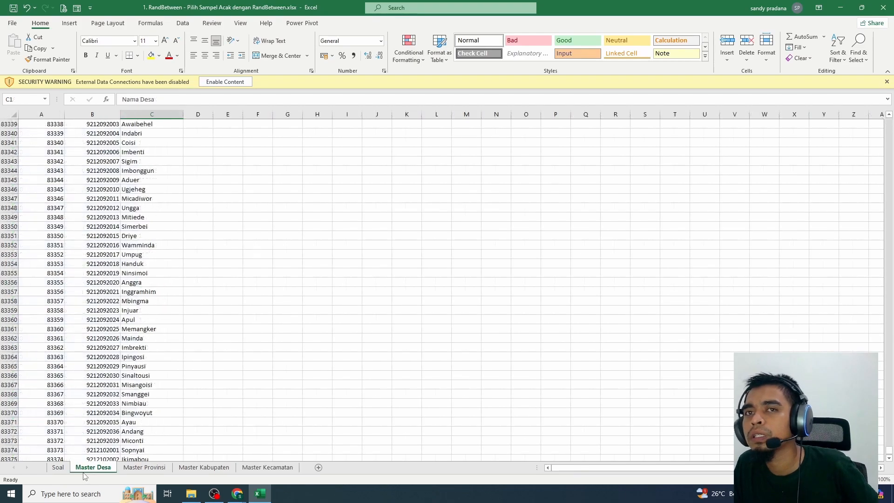
pyautogui.click(59, 467)
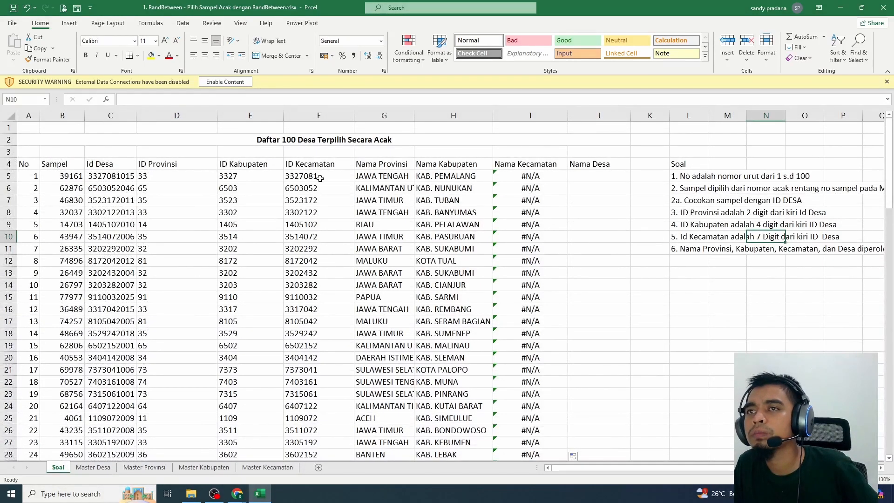
pyautogui.click(323, 178)
pyautogui.click(155, 99)
pyautogui.press('BackSpace')
pyautogui.write('6')
pyautogui.press('Return')
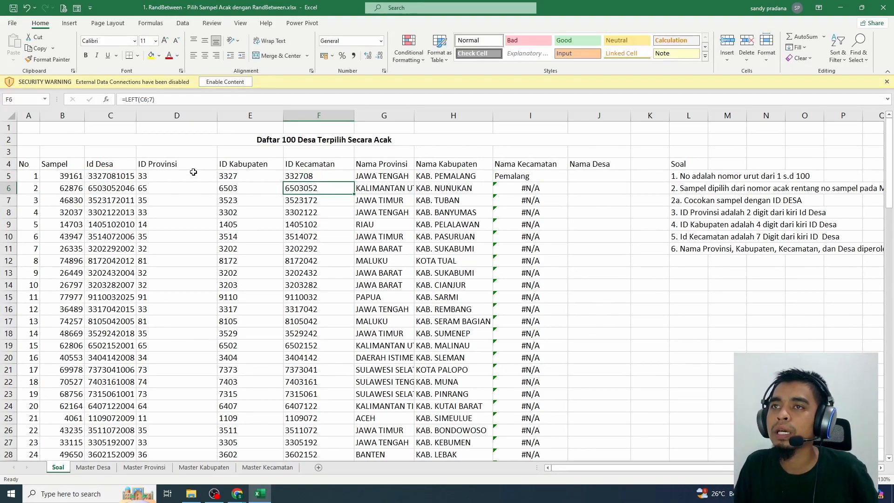
# Check the code format on the Master Kecamatan sheet and fill the F5 formula down the ID Kecamatan column of the Soal sheet
pyautogui.click(308, 177)
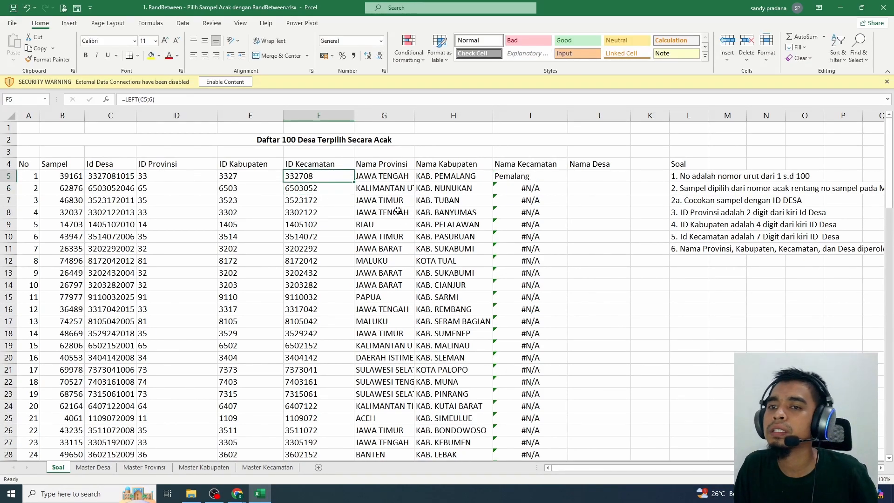
pyautogui.click(262, 467)
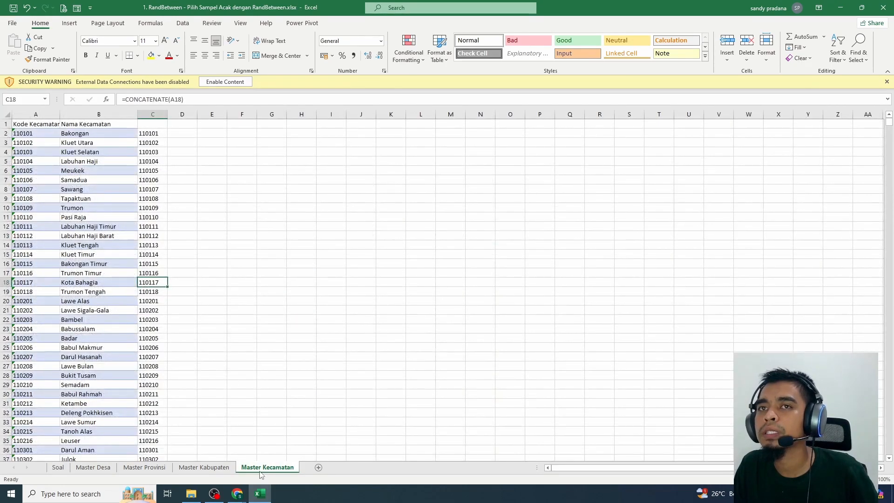
pyautogui.click(34, 135)
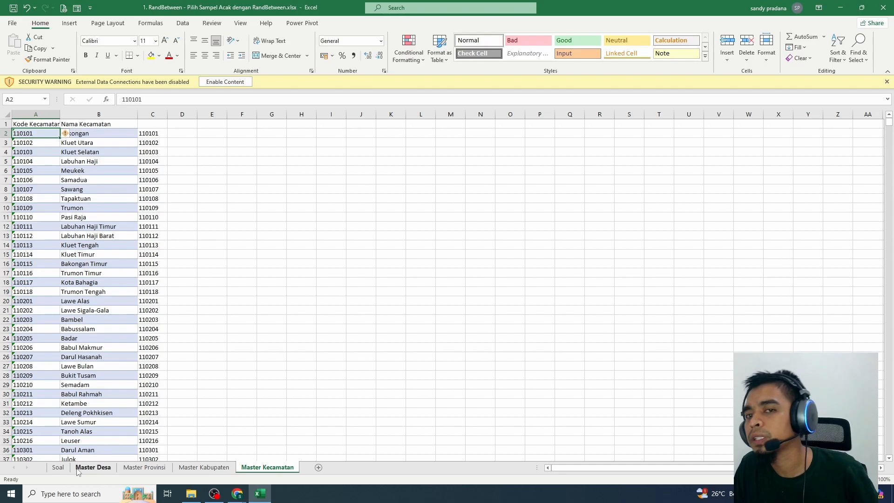
pyautogui.click(57, 468)
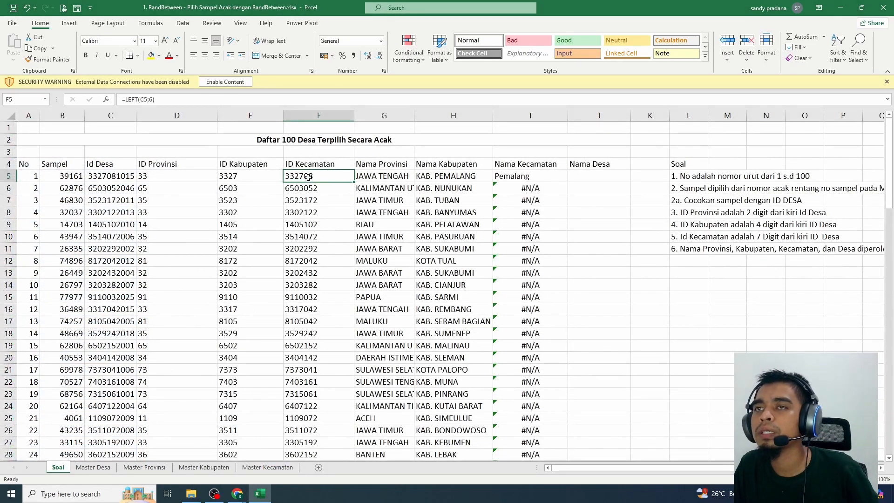
pyautogui.doubleClick(354, 182)
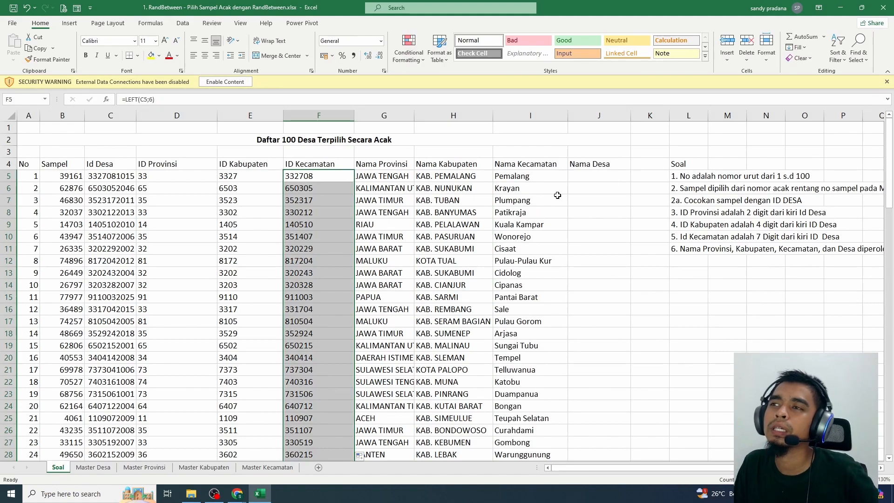
pyautogui.click(578, 181)
pyautogui.scroll(-2, 579, 230)
pyautogui.scroll(2, 569, 255)
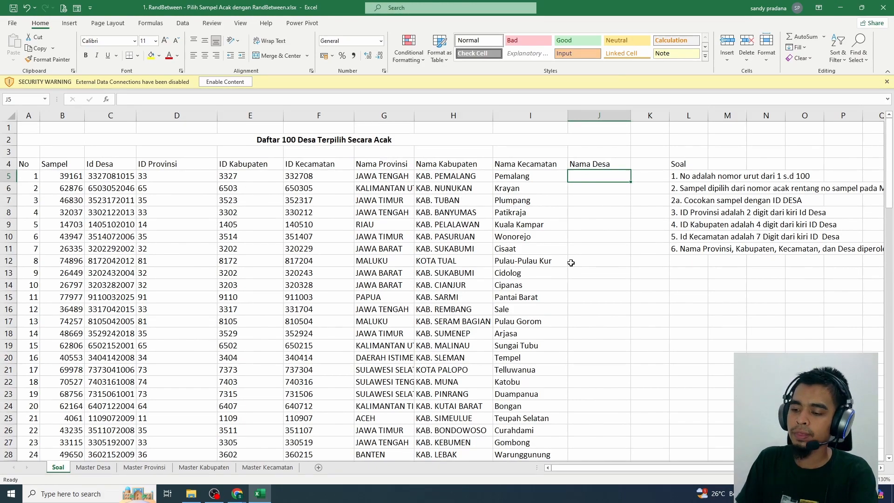
pyautogui.write('=')
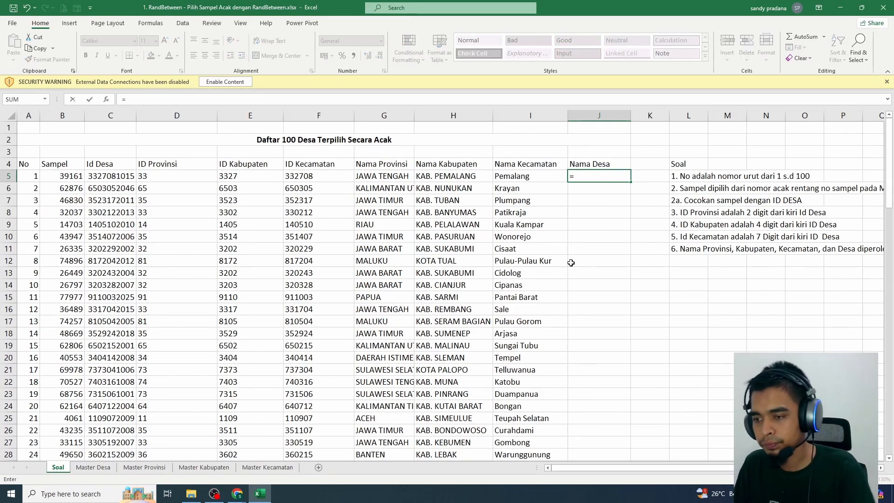
pyautogui.press('Escape')
pyautogui.click(92, 467)
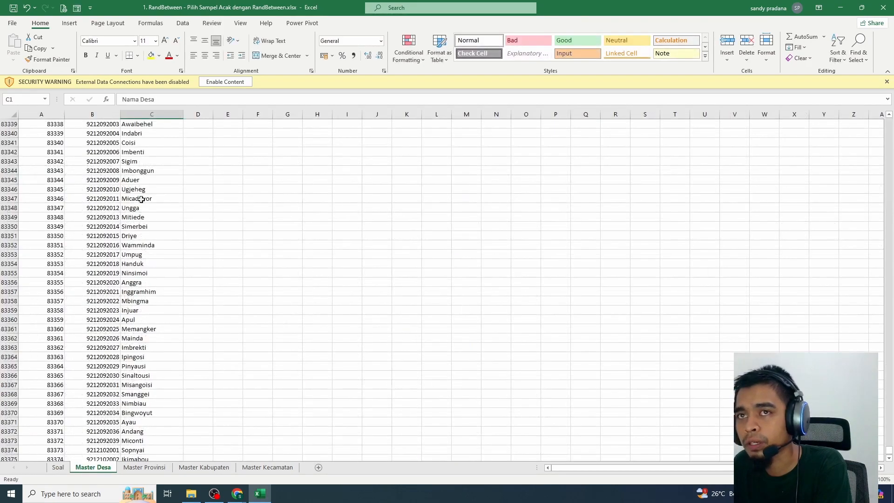
pyautogui.scroll(15, 152, 200)
pyautogui.moveTo(889, 452); pyautogui.dragTo(889, 122)
pyautogui.click(104, 135)
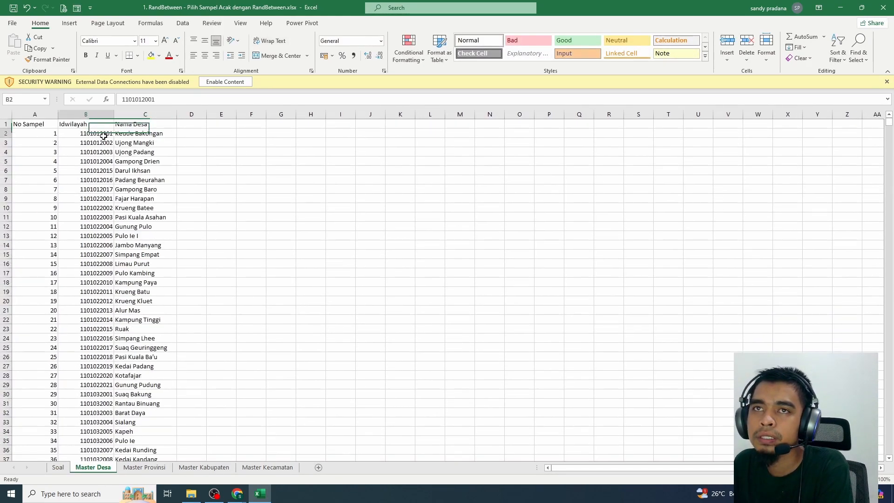
pyautogui.click(63, 467)
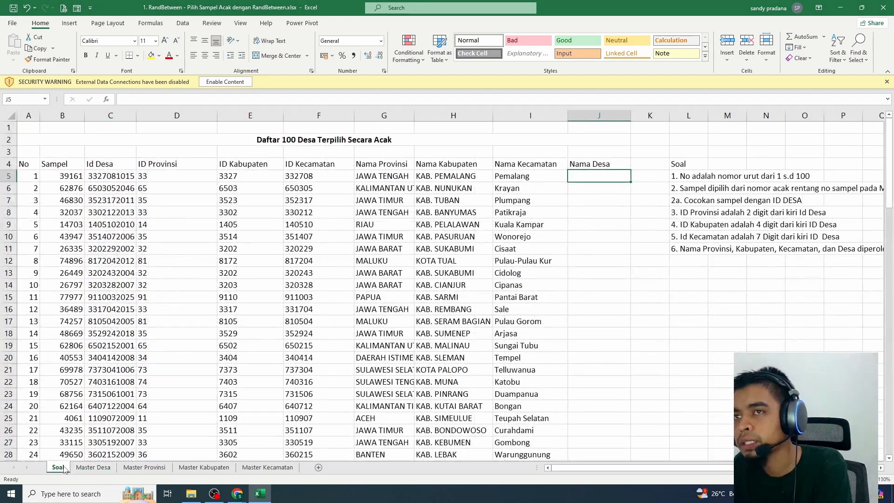
pyautogui.write('=v')
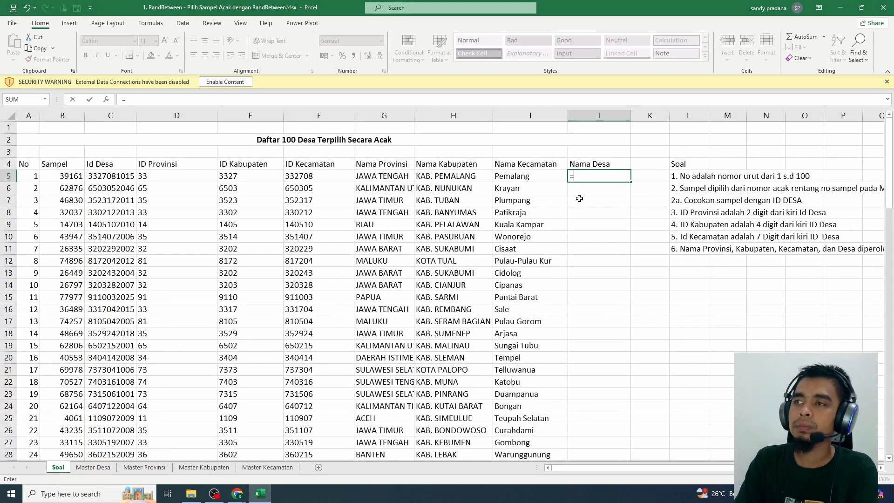
pyautogui.press('BackSpace')
pyautogui.press('BackSpace')
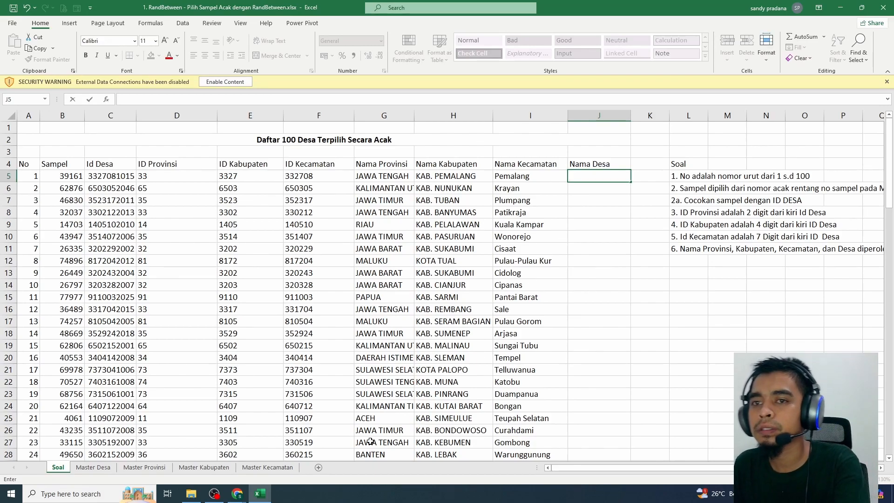
# Enter =CONCATENATE(B2) in D2 of the Master Desa sheet to convert the Idwilayah code to text
pyautogui.click(93, 468)
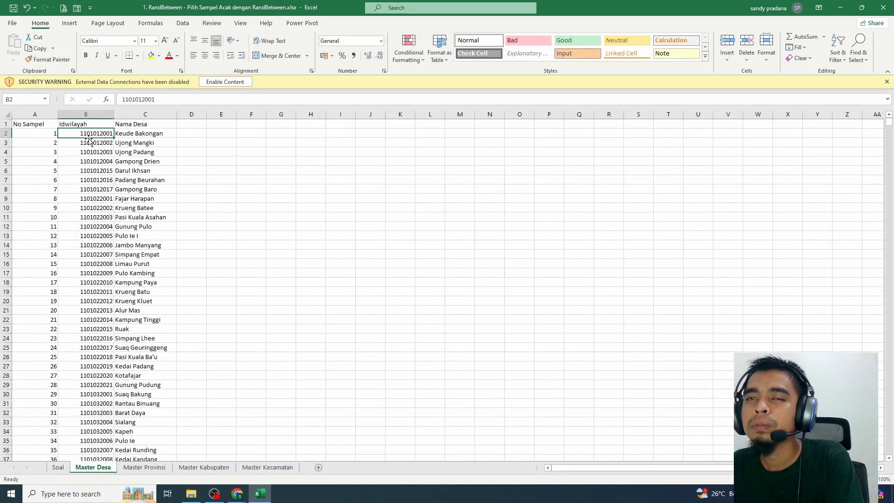
pyautogui.click(184, 133)
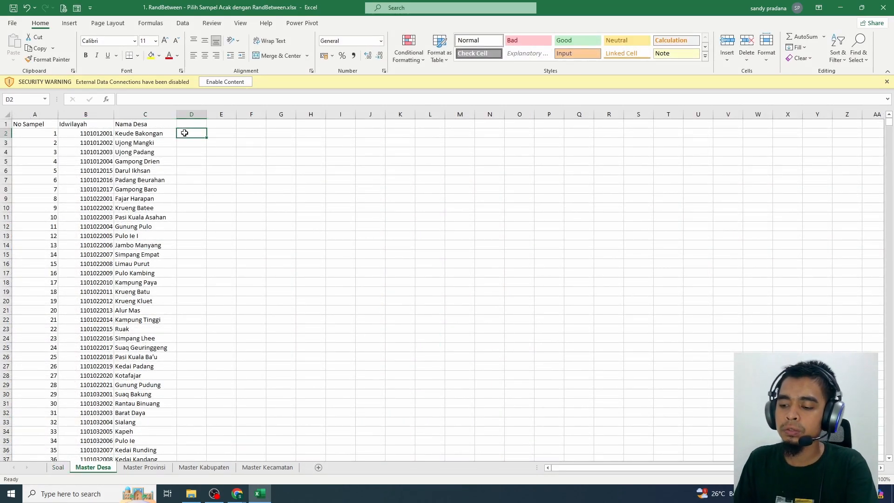
pyautogui.write('=CONCATENATE(')
pyautogui.press('Left')
pyautogui.press('Left')
pyautogui.press('Return')
pyautogui.click(189, 135)
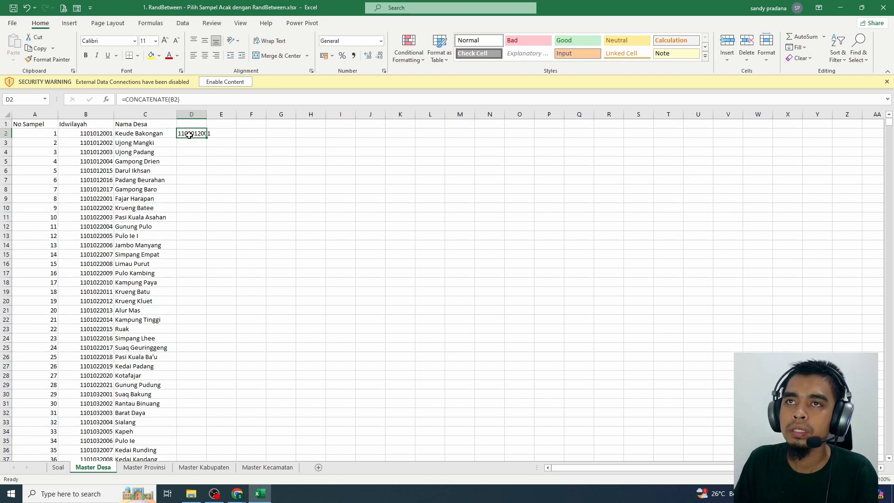
# Widen column D of the Master Desa sheet and fill the CONCATENATE formula down to the last village row
pyautogui.moveTo(207, 115); pyautogui.dragTo(231, 114)
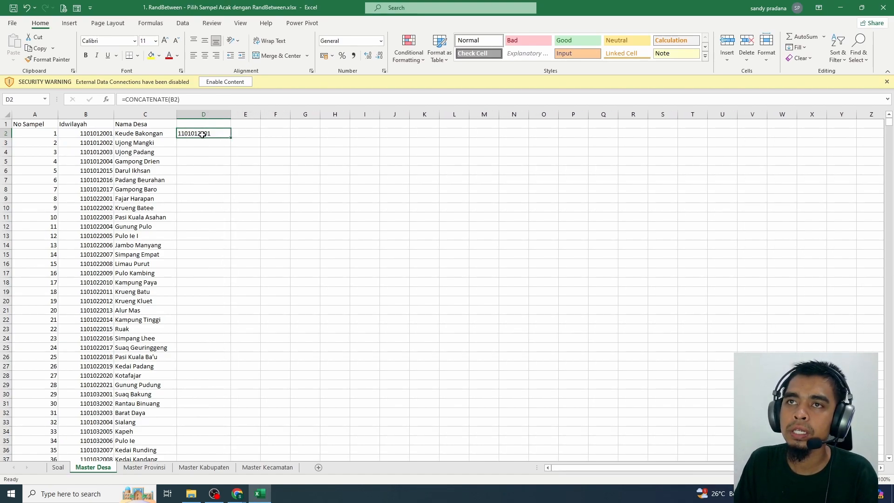
pyautogui.doubleClick(232, 137)
pyautogui.click(209, 189)
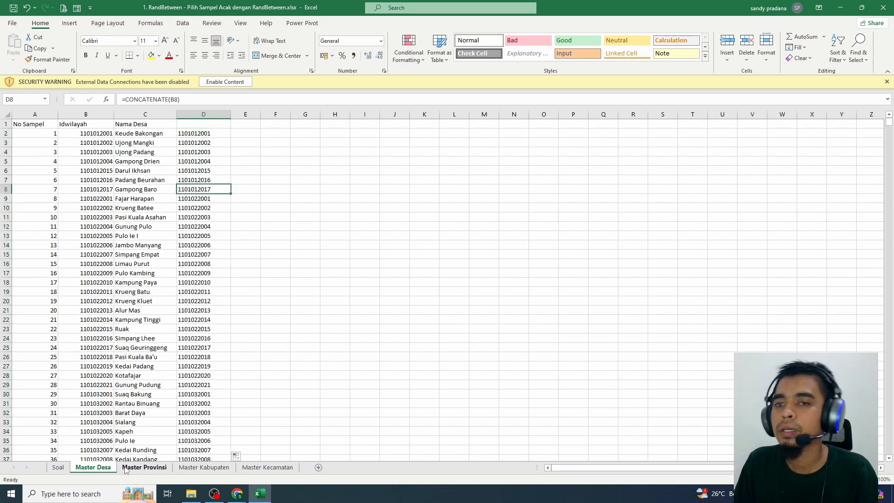
# Start an XLOOKUP in J5 of the Soal sheet with the Id Desa in C5 as the lookup value
pyautogui.click(58, 467)
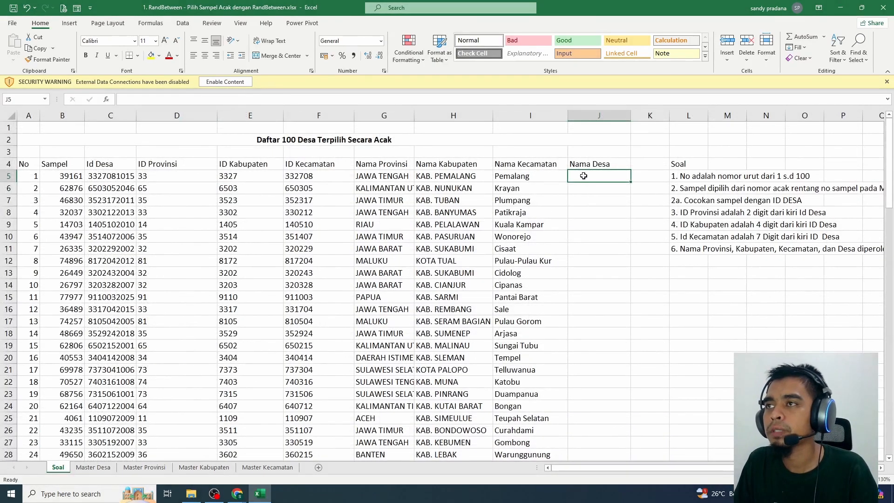
pyautogui.write('=XLOO')
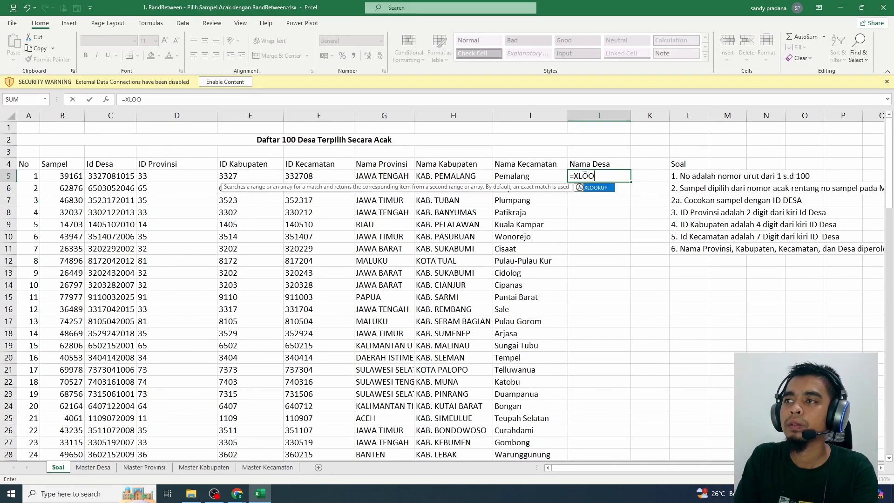
pyautogui.write('KUP(')
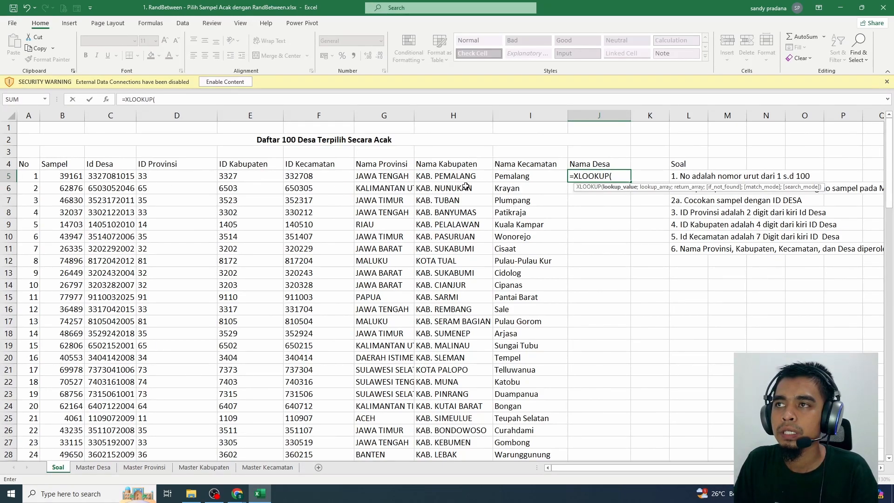
pyautogui.click(114, 178)
pyautogui.write(';')
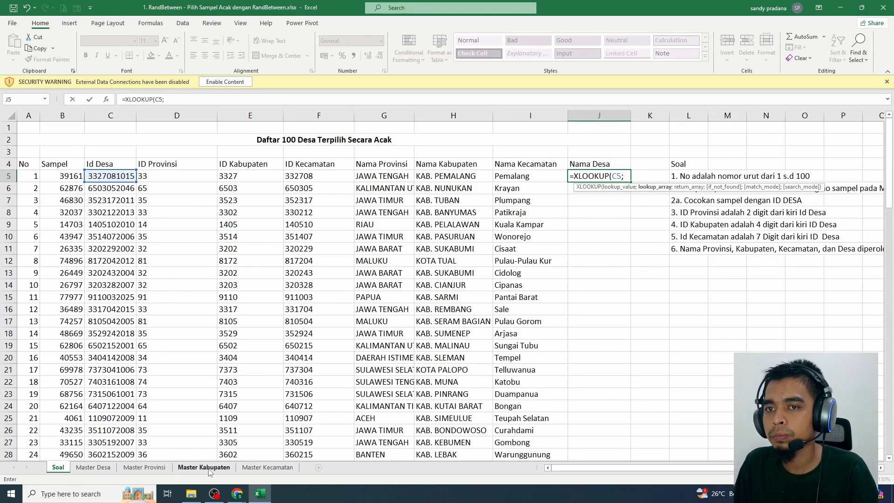
# Set the XLOOKUP lookup array to the absolute range $D$2:$D$83443 on the Master Desa sheet
pyautogui.click(93, 467)
pyautogui.click(201, 133)
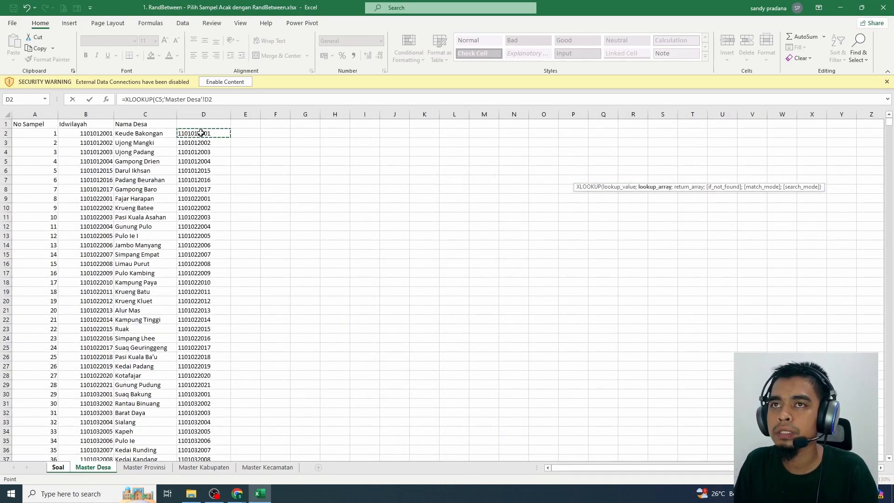
pyautogui.press('End')
pyautogui.hotkey('shift', 'Down')
pyautogui.press('F4')
pyautogui.write(';')
# Set the XLOOKUP return array to the absolute range $C$2:$C$83443 on the Master Desa sheet and complete the formula without optional arguments
pyautogui.scroll(20, 172, 167)
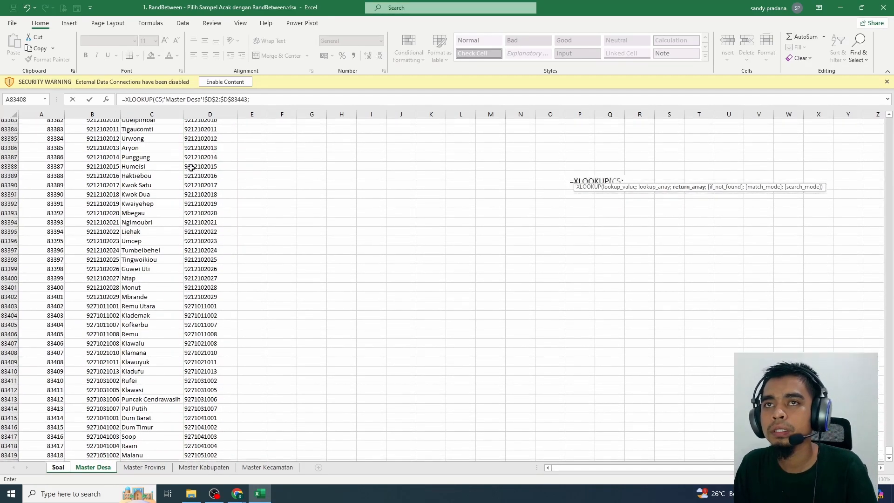
pyautogui.scroll(8, 172, 167)
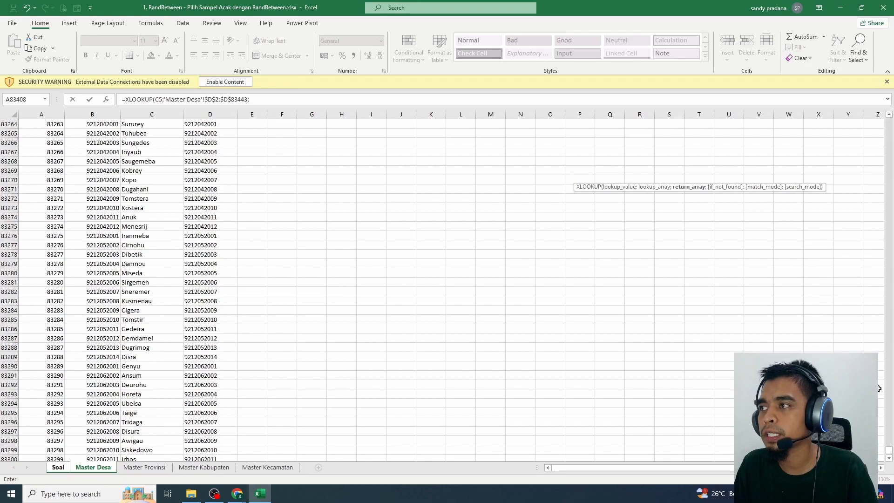
pyautogui.moveTo(889, 449); pyautogui.dragTo(889, 121)
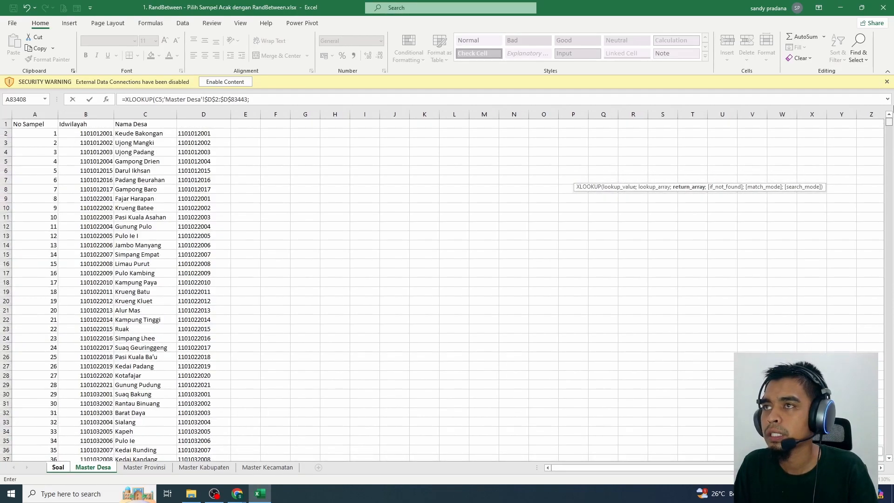
pyautogui.click(151, 132)
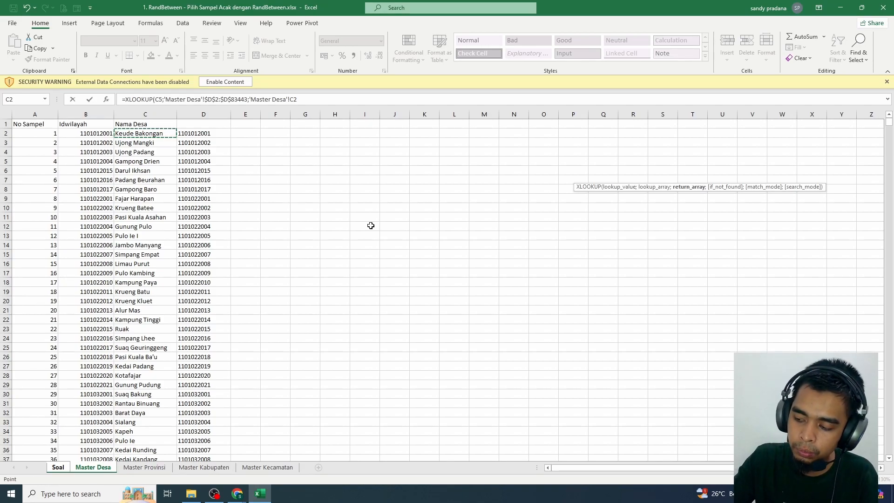
pyautogui.hotkey('ctrl', 'shift', 'Down')
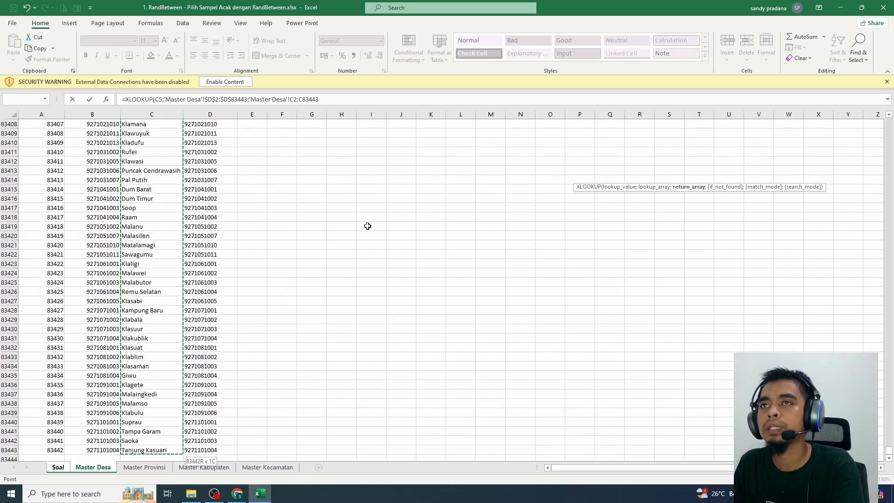
pyautogui.press('F4')
pyautogui.write(';')
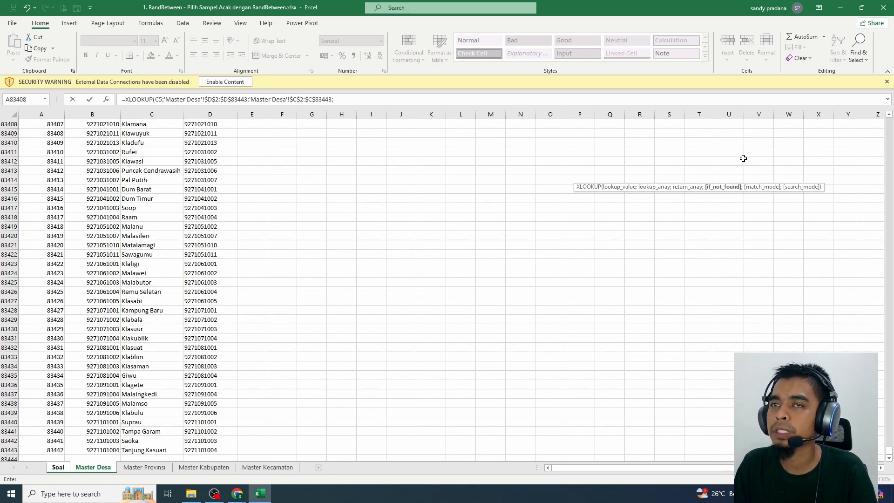
pyautogui.press('Return')
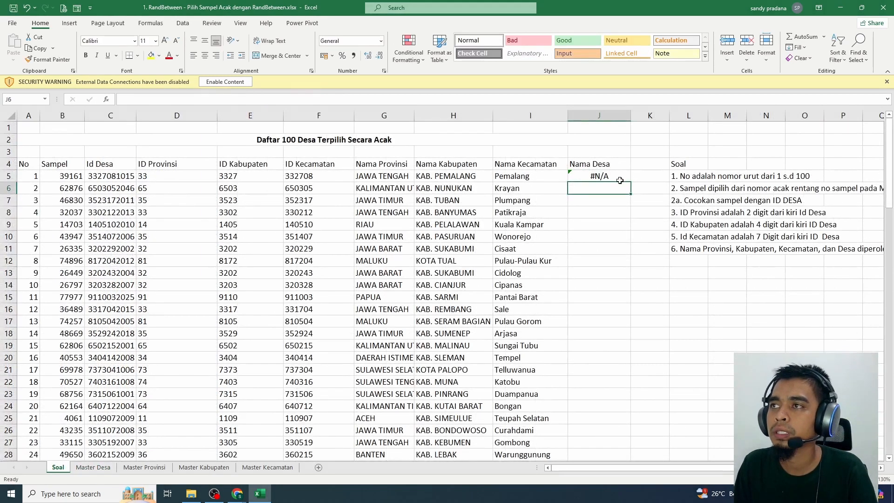
# Replace the XLOOKUP lookup array in J5 with the range B2:B83443 on the Master Desa sheet
pyautogui.click(607, 176)
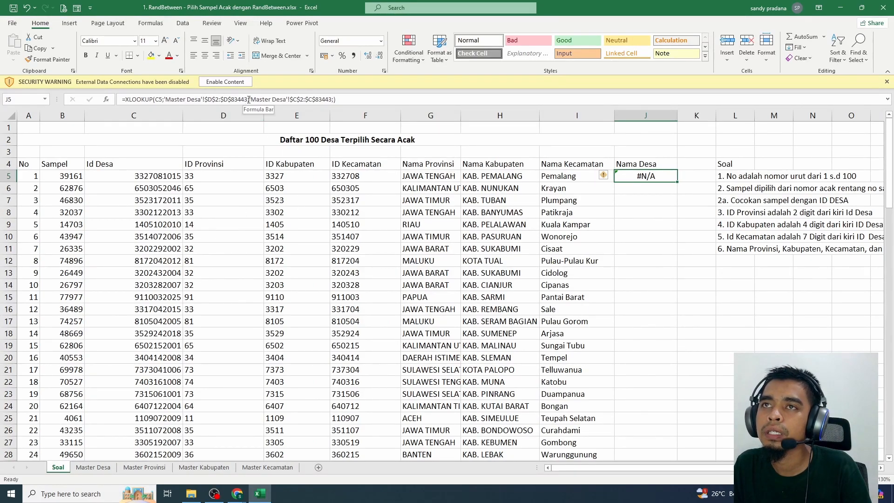
pyautogui.moveTo(247, 99); pyautogui.dragTo(166, 101)
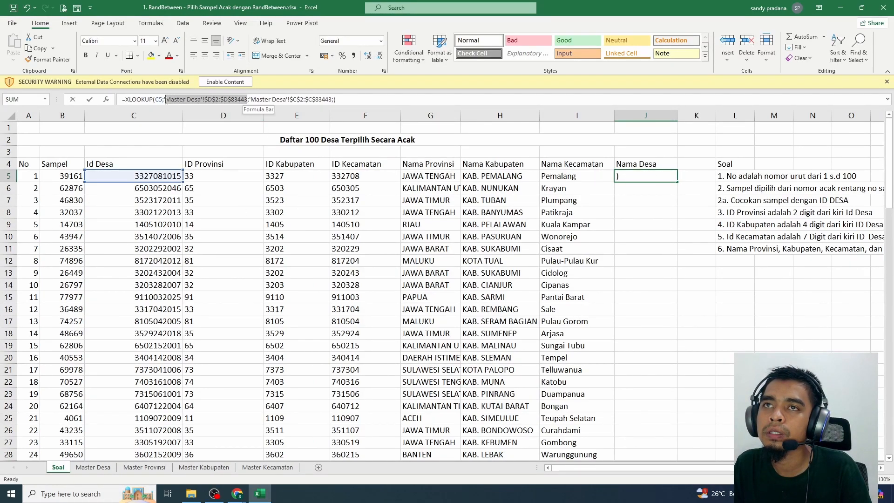
pyautogui.press('BackSpace')
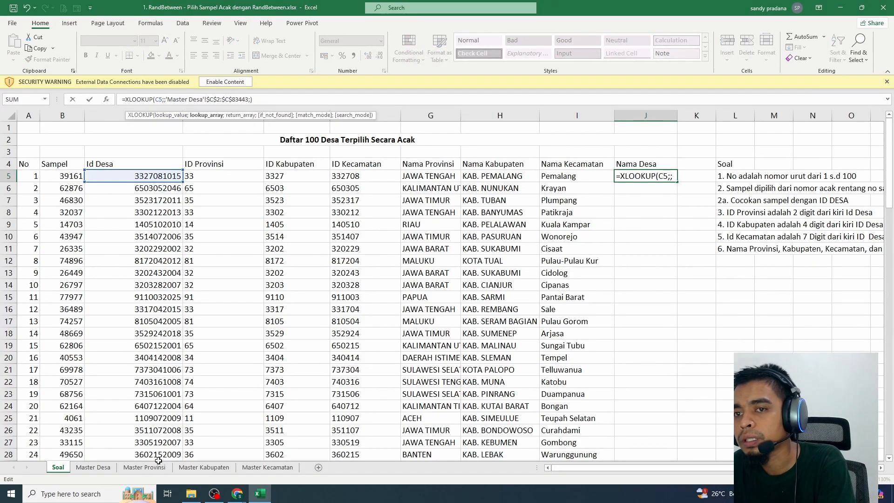
pyautogui.click(93, 467)
pyautogui.scroll(5, 107, 172)
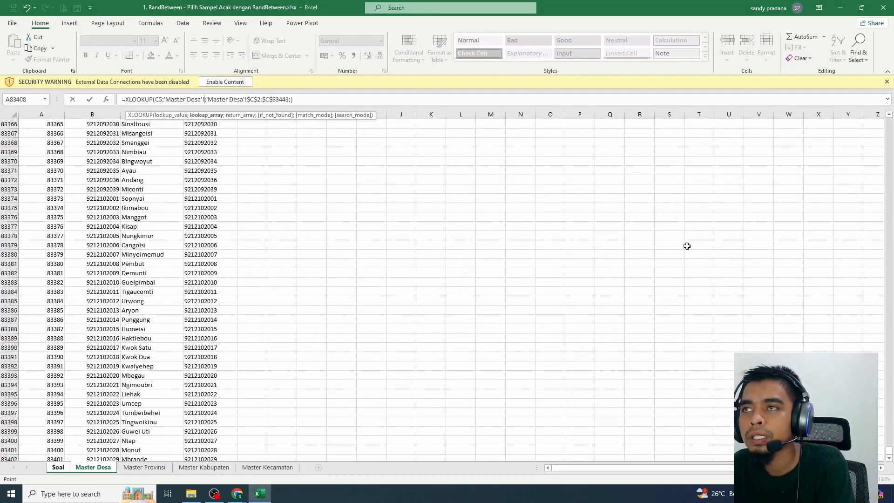
pyautogui.moveTo(887, 450); pyautogui.dragTo(883, 100)
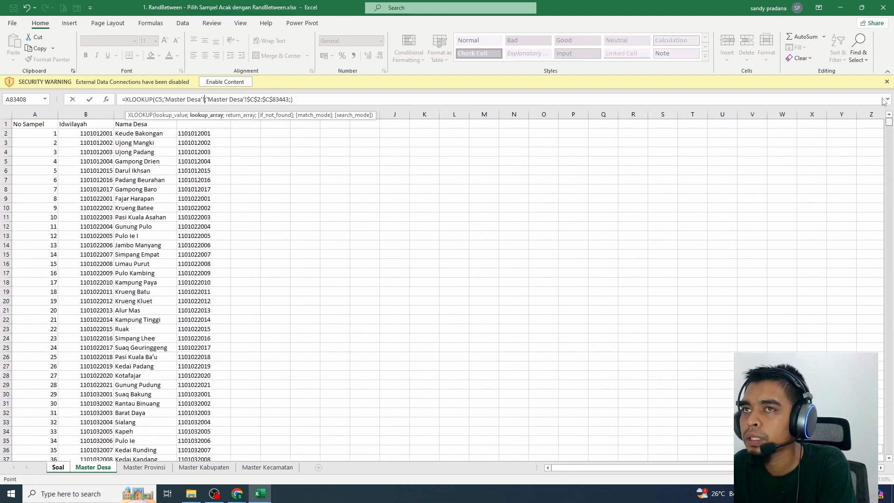
pyautogui.click(95, 135)
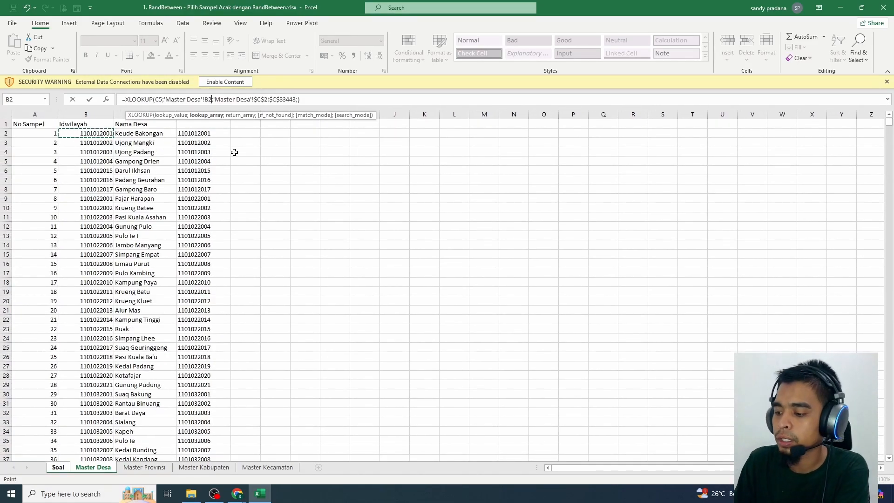
pyautogui.hotkey('ctrl', 'shift', 'Down')
pyautogui.press('Return')
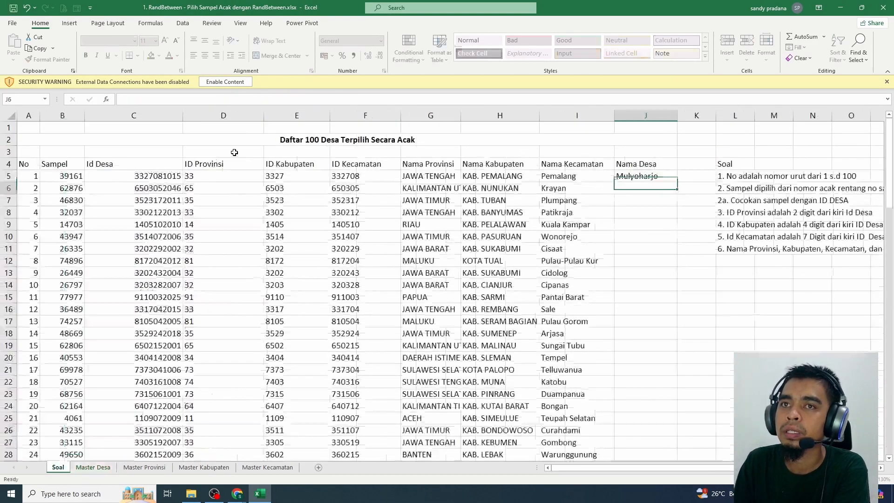
# Fill the Nama Desa formula from J5 down to the last sample row and check the filled village names
pyautogui.click(649, 178)
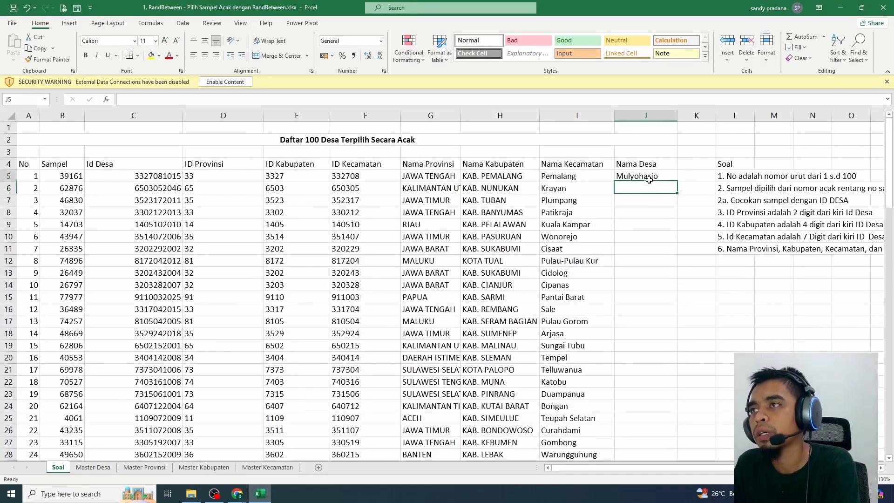
pyautogui.doubleClick(677, 182)
pyautogui.click(647, 285)
pyautogui.scroll(-20, 629, 326)
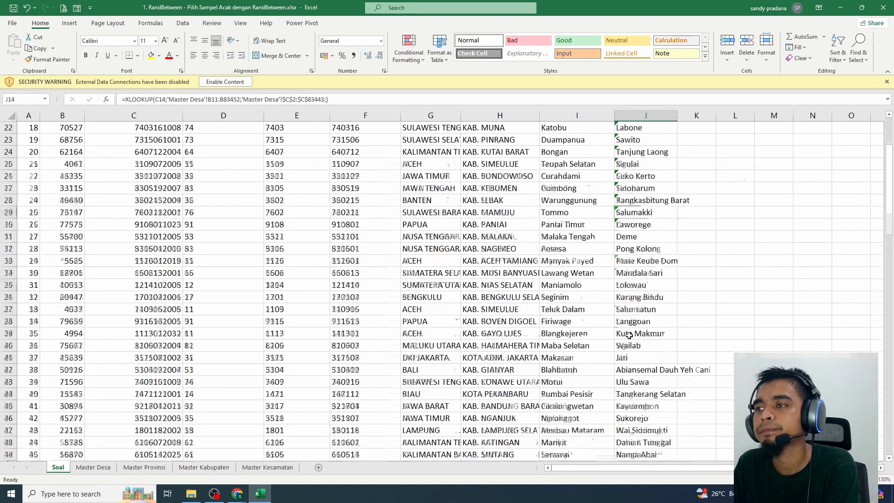
pyautogui.scroll(20, 628, 338)
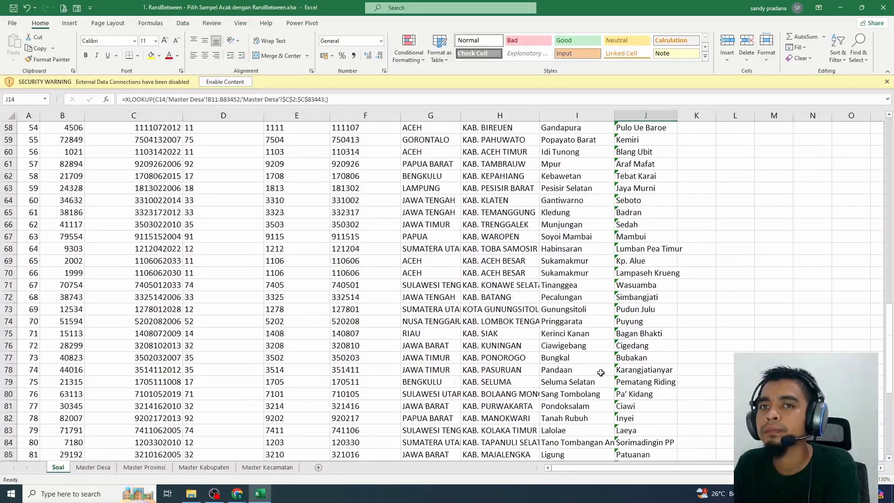
pyautogui.click(177, 317)
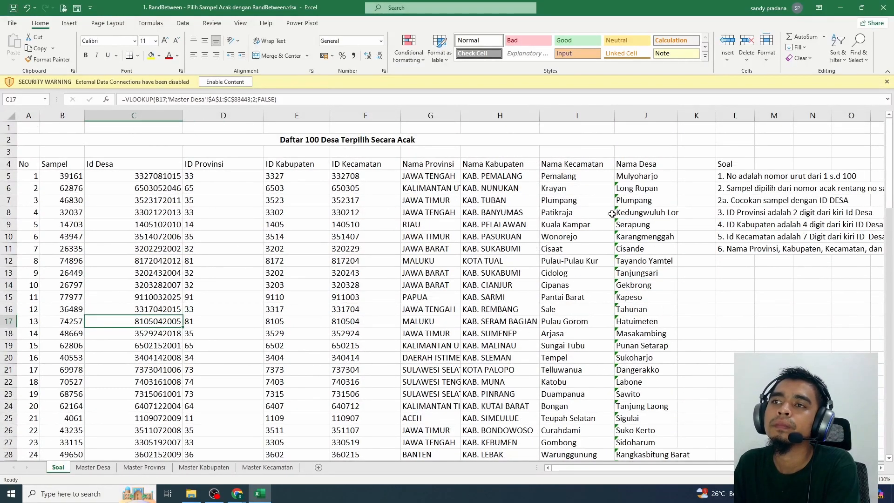
pyautogui.click(234, 248)
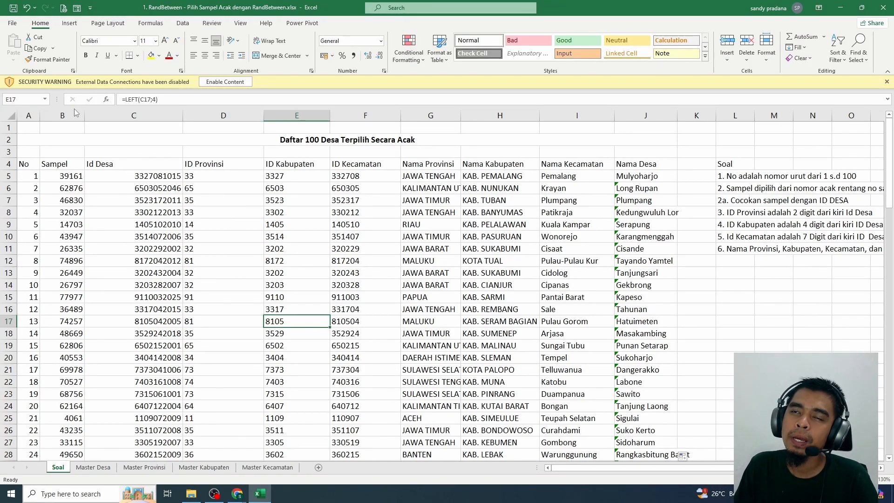
# Hide columns B through F of the Soal sheet, from Sampel to ID Kecamatan
pyautogui.click(74, 113)
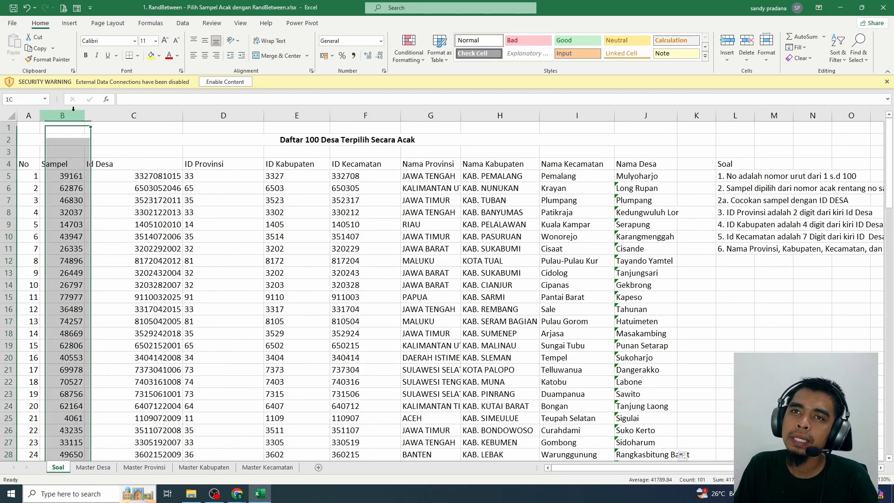
pyautogui.moveTo(69, 117); pyautogui.dragTo(370, 114)
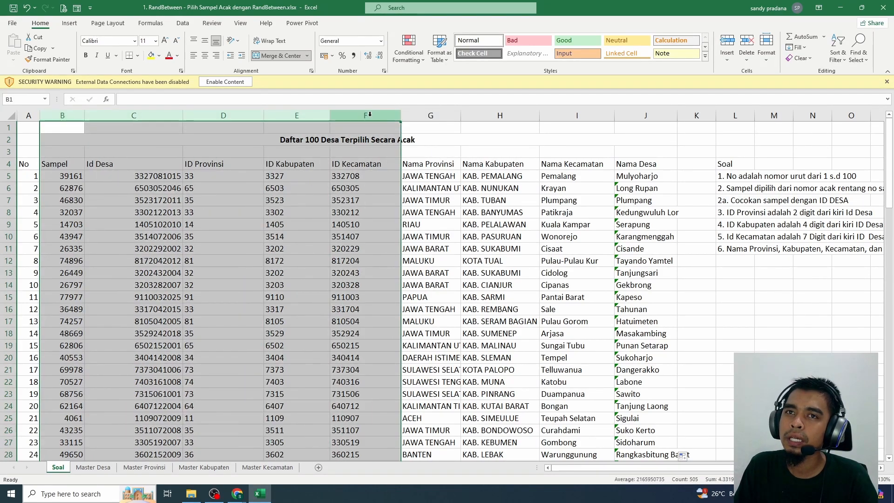
pyautogui.rightClick(368, 112)
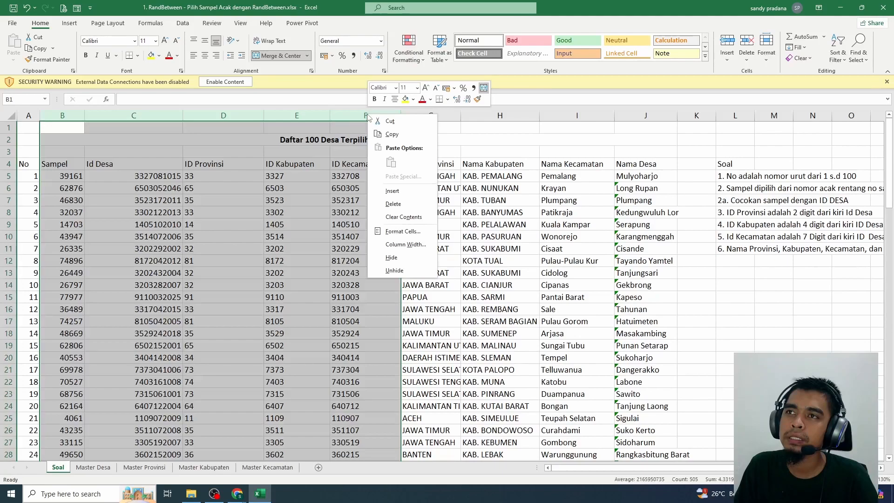
pyautogui.click(387, 258)
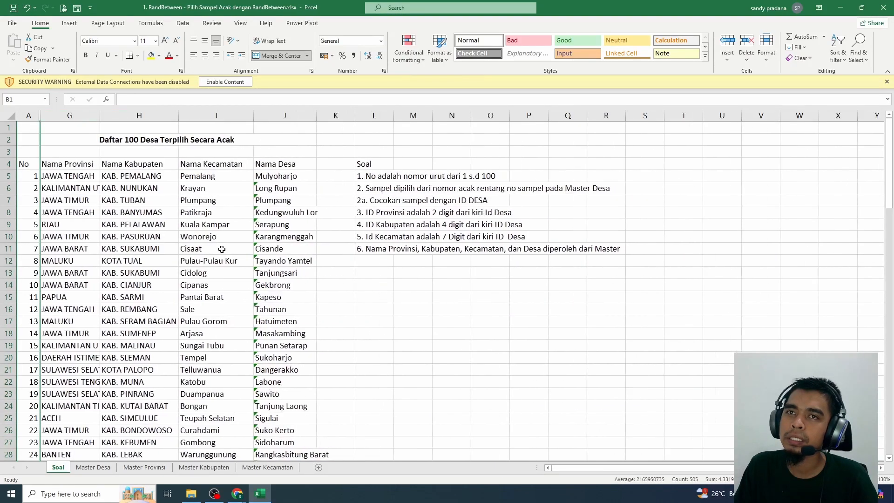
# Apply outline and inside borders to the village table A4:J104 and widen column J to fit the village names
pyautogui.click(219, 249)
pyautogui.moveTo(27, 164); pyautogui.dragTo(295, 415)
pyautogui.press('End')
pyautogui.hotkey('shift', 'Down')
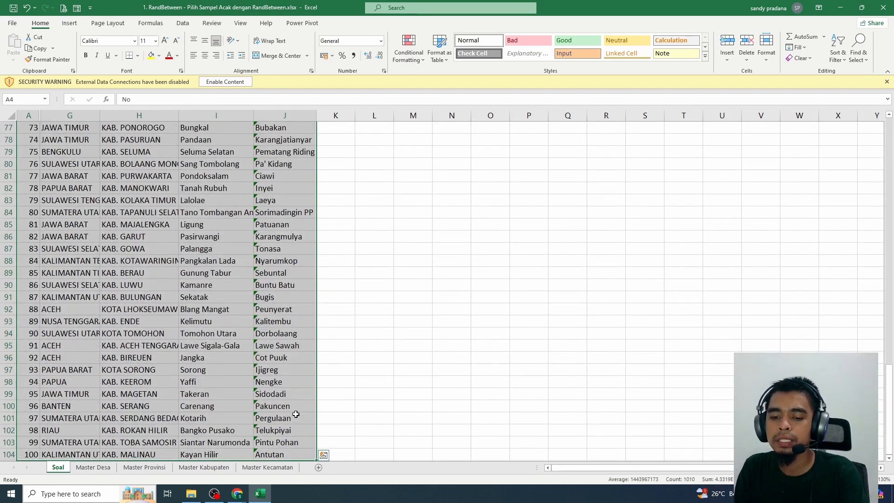
pyautogui.hotkey('ctrl', 'BackSpace')
pyautogui.hotkey('ctrl', '1')
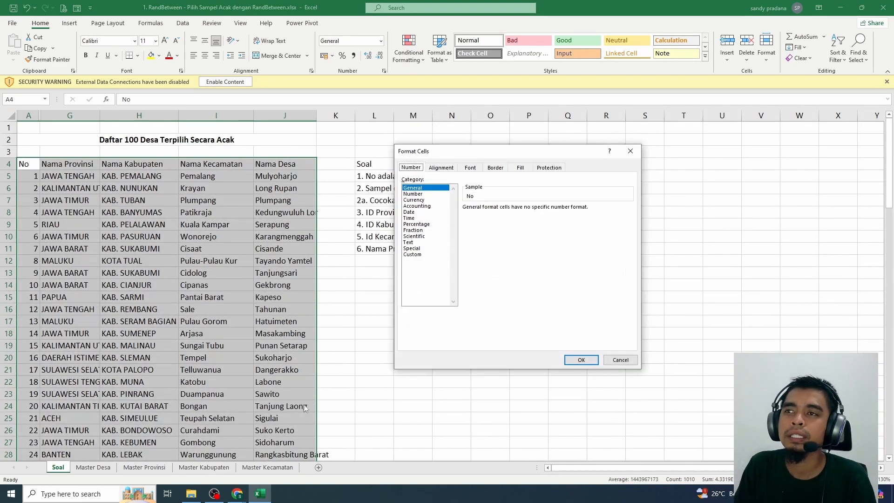
pyautogui.click(495, 168)
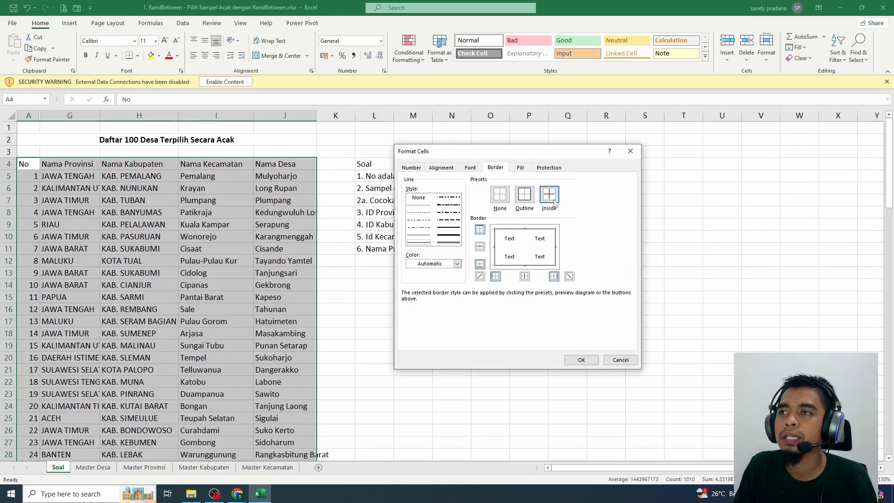
pyautogui.click(619, 359)
pyautogui.click(145, 236)
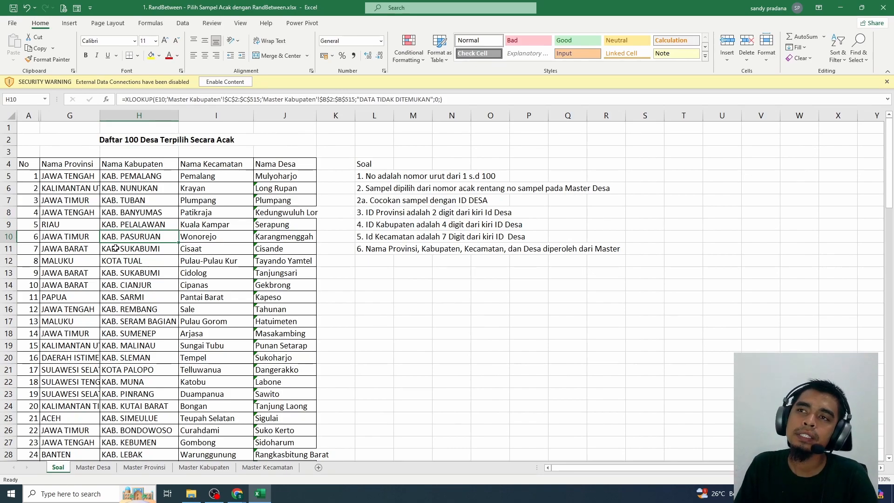
pyautogui.moveTo(317, 116); pyautogui.dragTo(344, 161)
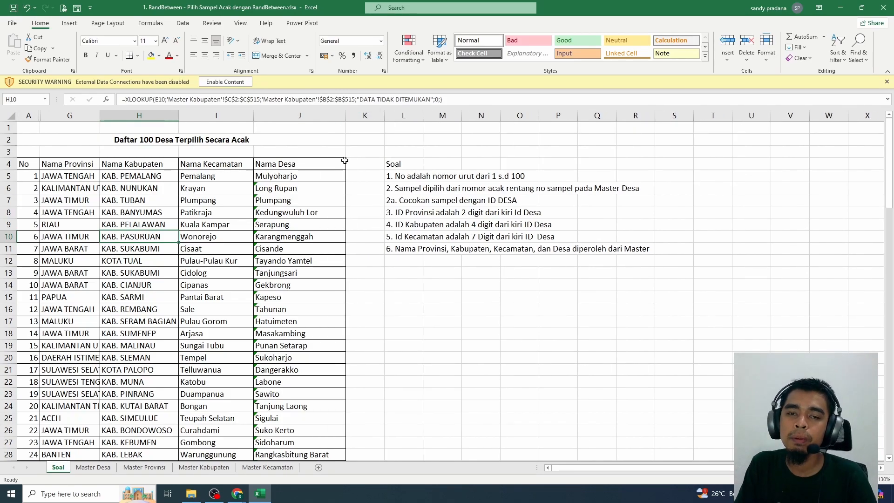